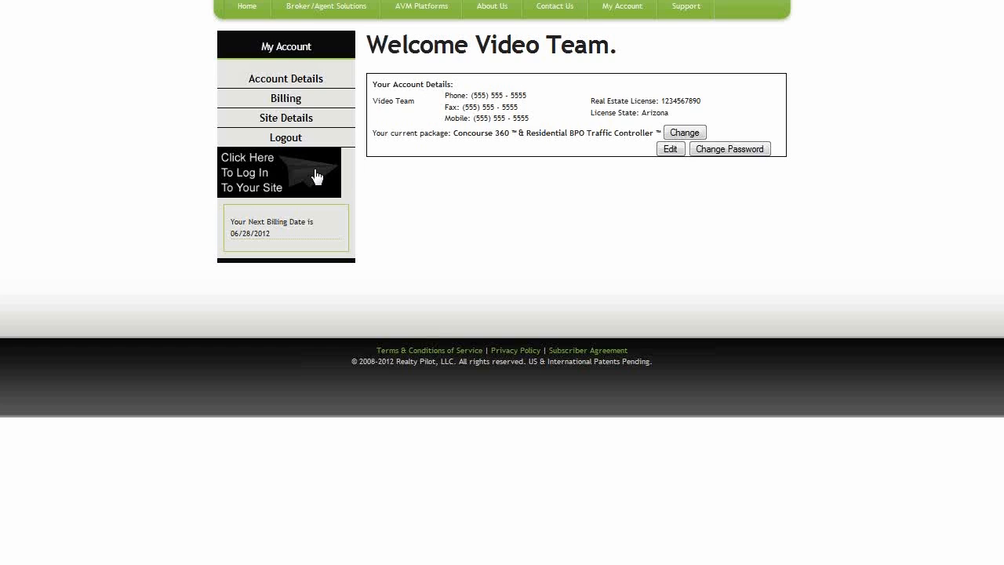
Step: Log in to the agent site and bring up the My Account menu over the Residential listings
left_click(316, 175)
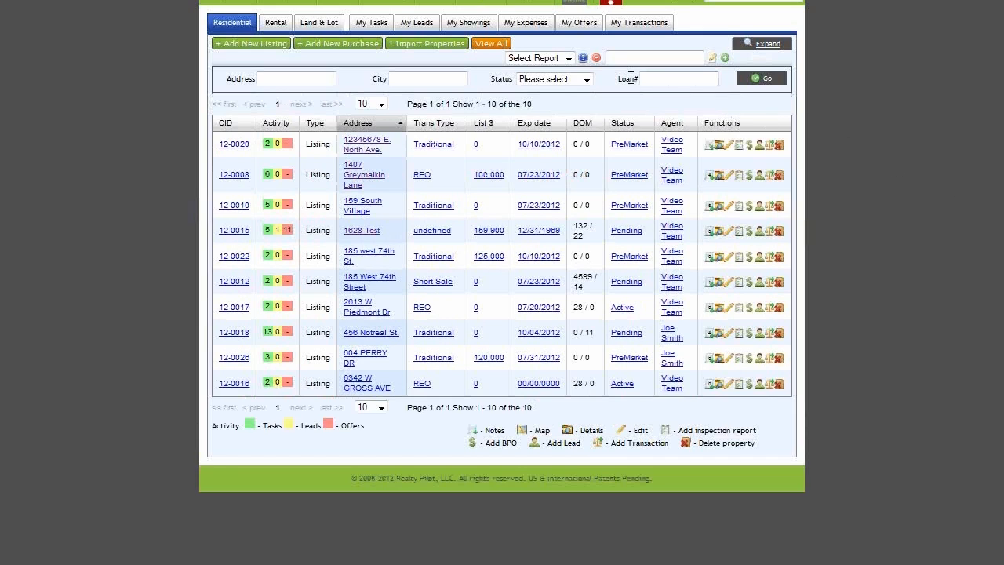
mouse_move(496, 4)
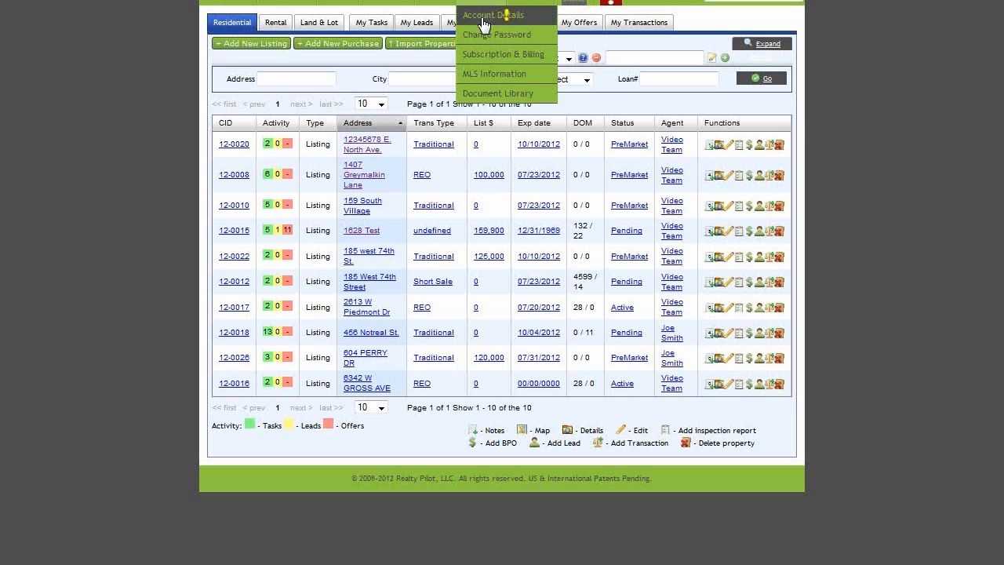
Step: Open Account Details and highlight the red warning about E&O and license expiration dates
left_click(536, 22)
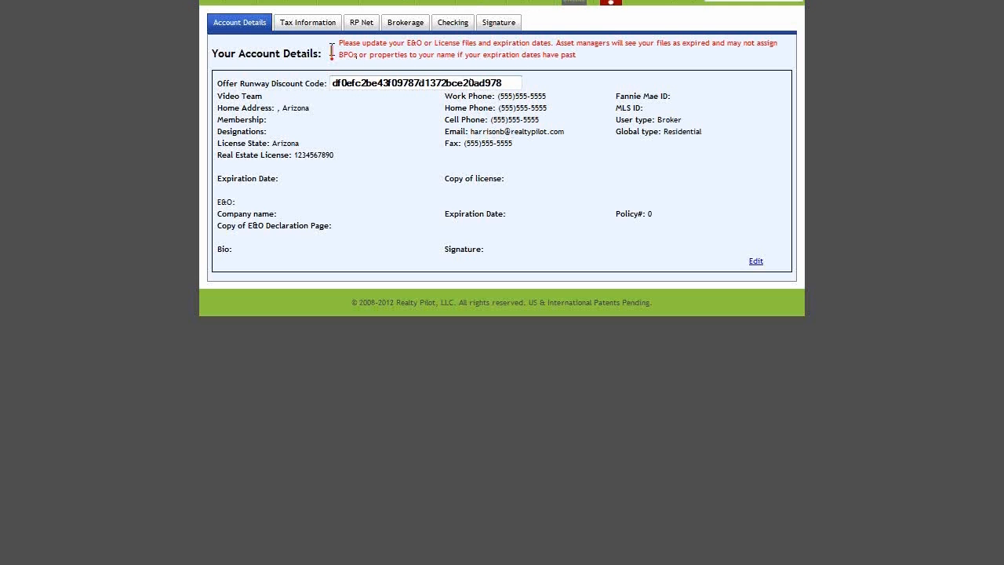
left_click_drag(337, 44, 580, 61)
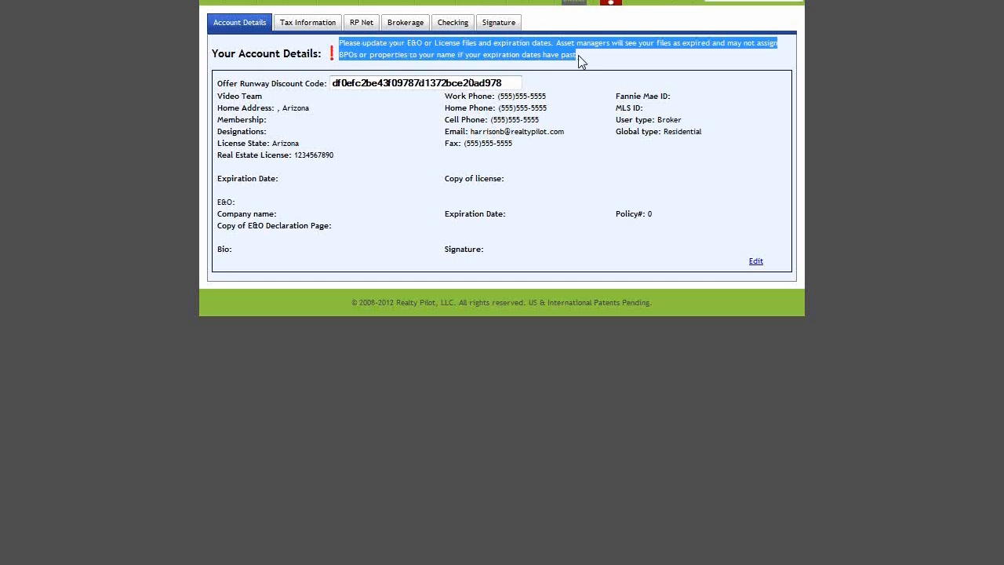
left_click(581, 60)
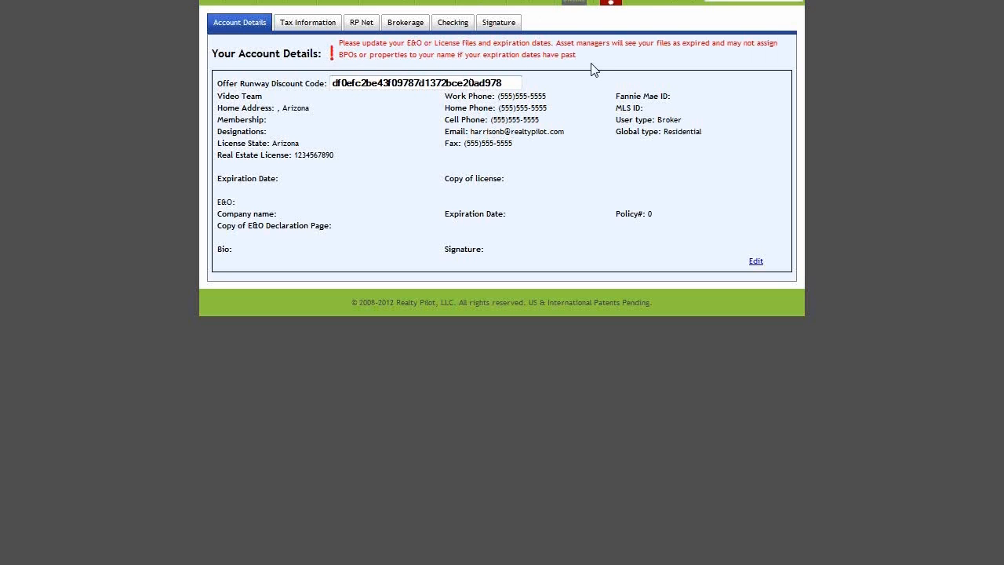
Step: In Edit Account, skip the license copy upload and set the license expiration to 07/21/2012
left_click(756, 262)
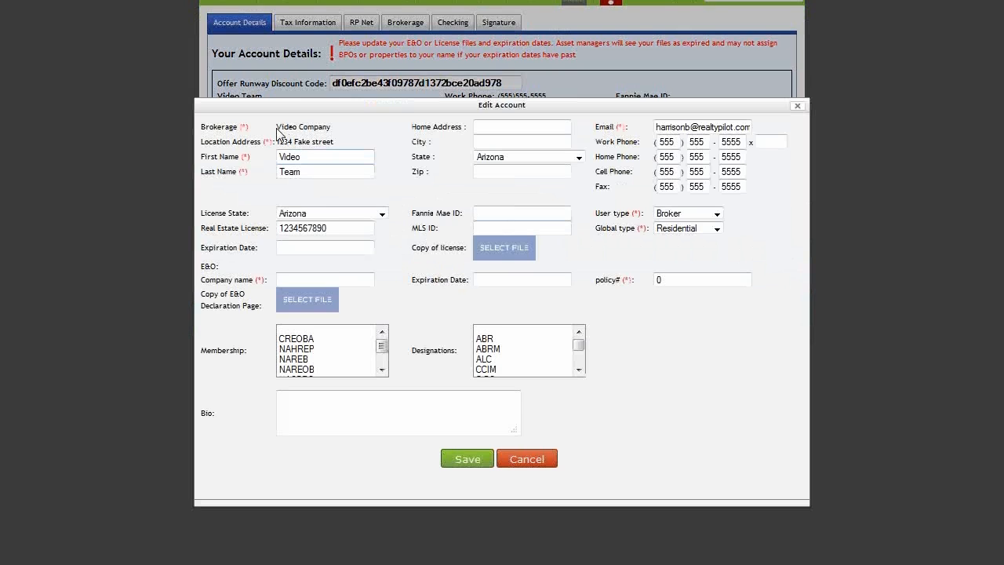
mouse_move(277, 128)
left_mouse_down()
mouse_move(332, 127)
mouse_move(317, 142)
mouse_move(275, 142)
left_mouse_up()
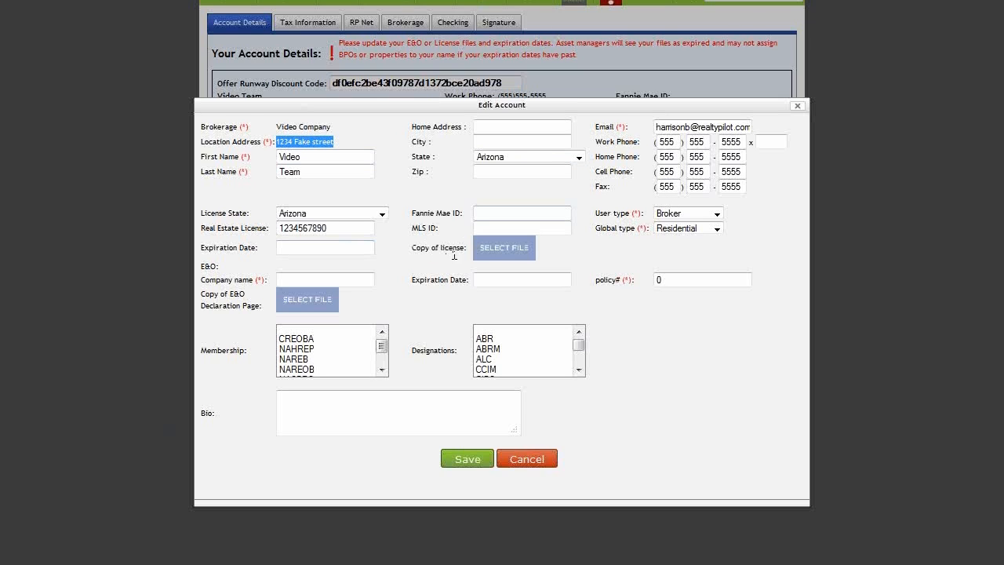
left_click(499, 252)
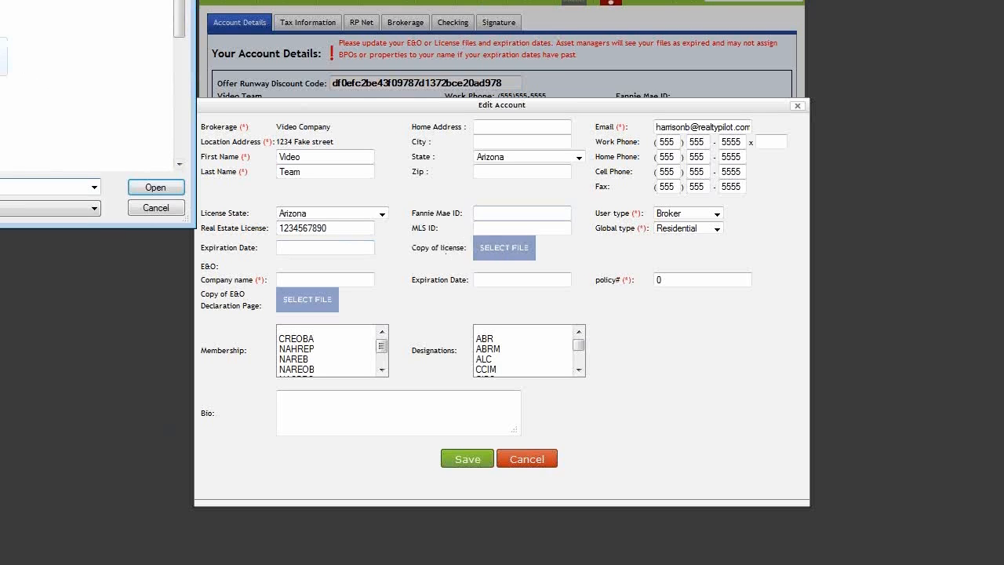
left_click(147, 207)
left_click(313, 246)
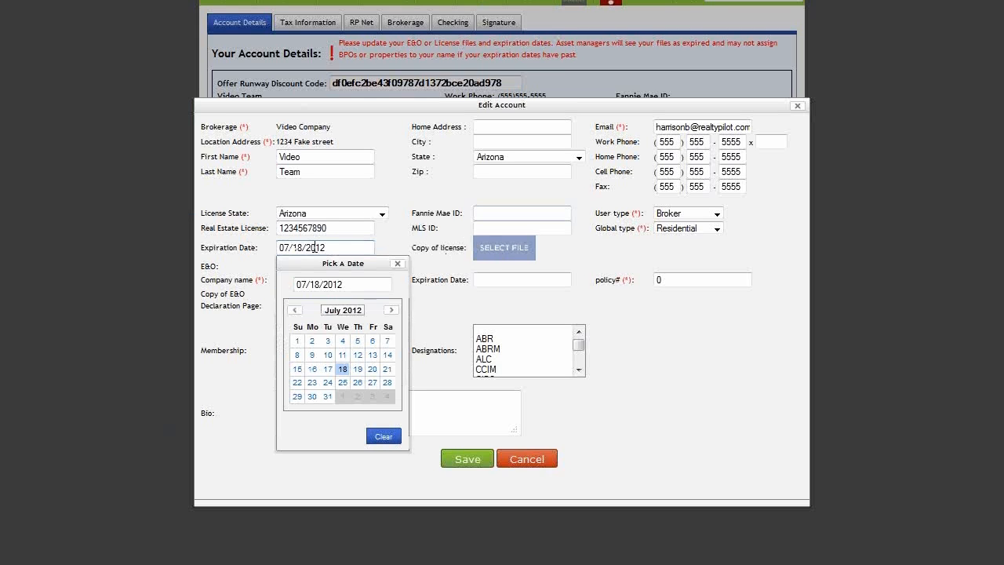
left_click(386, 369)
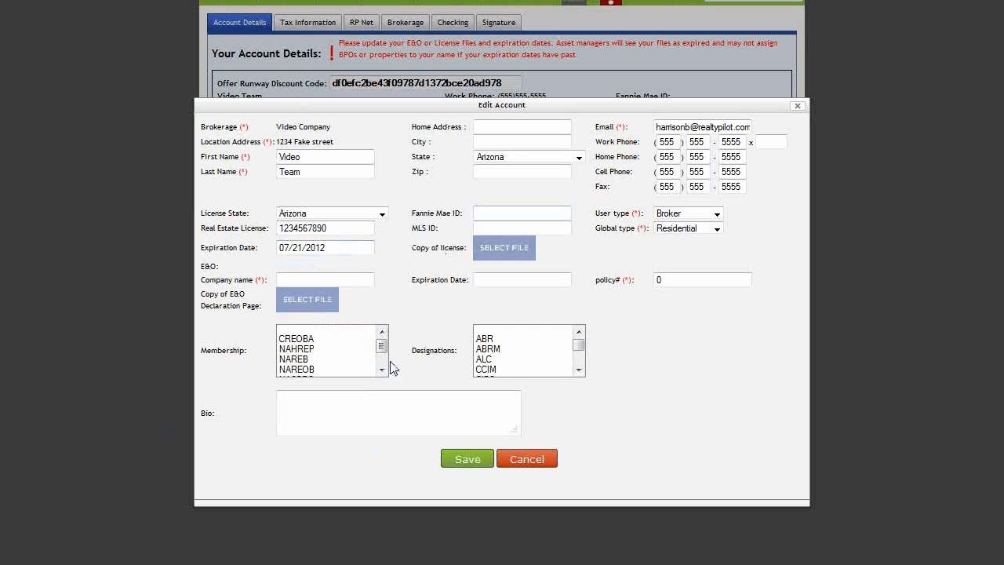
Step: Set the E&O expiration to 07/21/2012, clear the policy number, and skip the declaration upload
left_click(365, 282)
left_click(485, 280)
left_click(584, 401)
left_click(691, 280)
key("BackSpace")
left_click(308, 303)
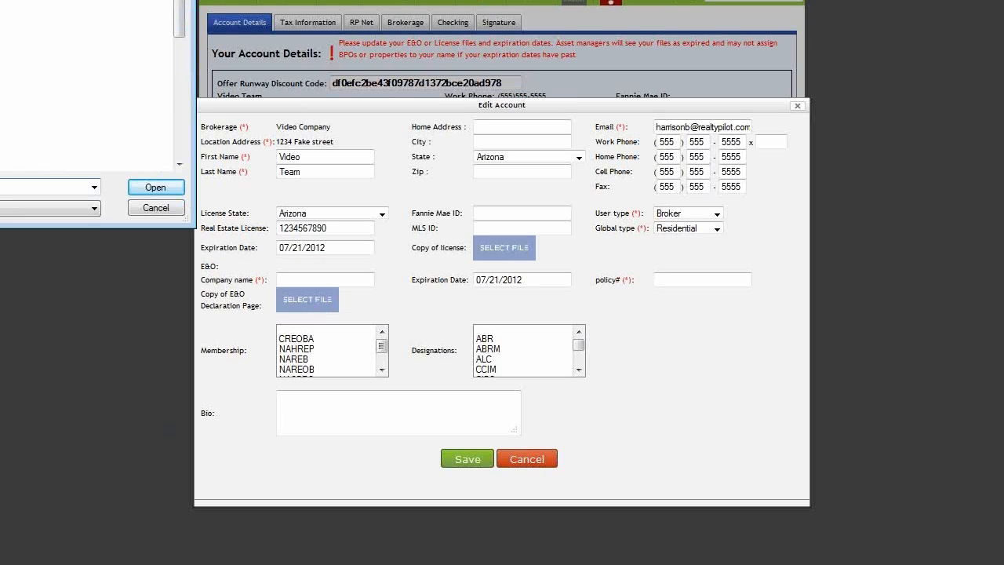
key("Escape")
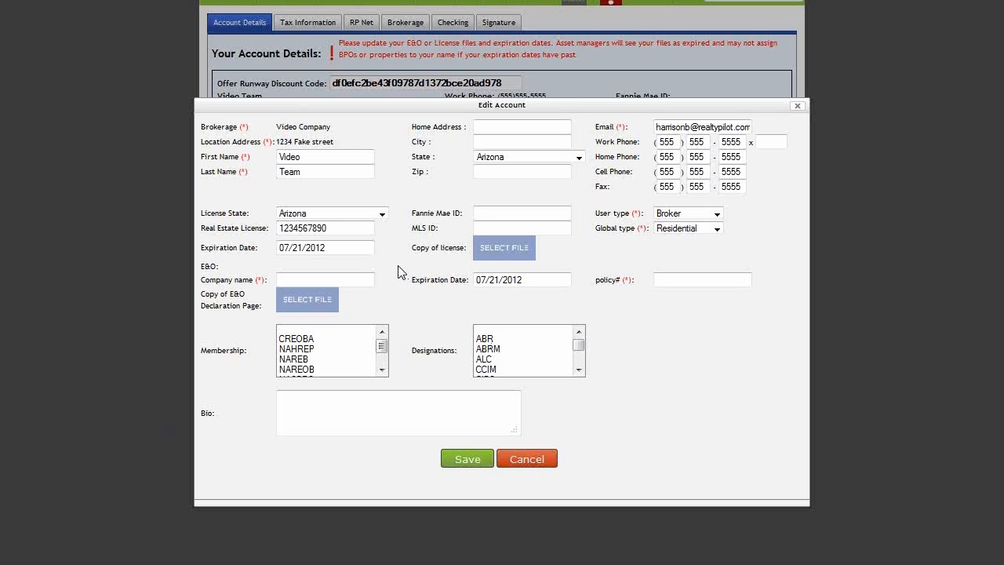
Step: Select NAHREP under Membership and CCIM under Designations, then click into the Bio box
left_click(349, 275)
left_click(398, 289)
left_click(320, 351)
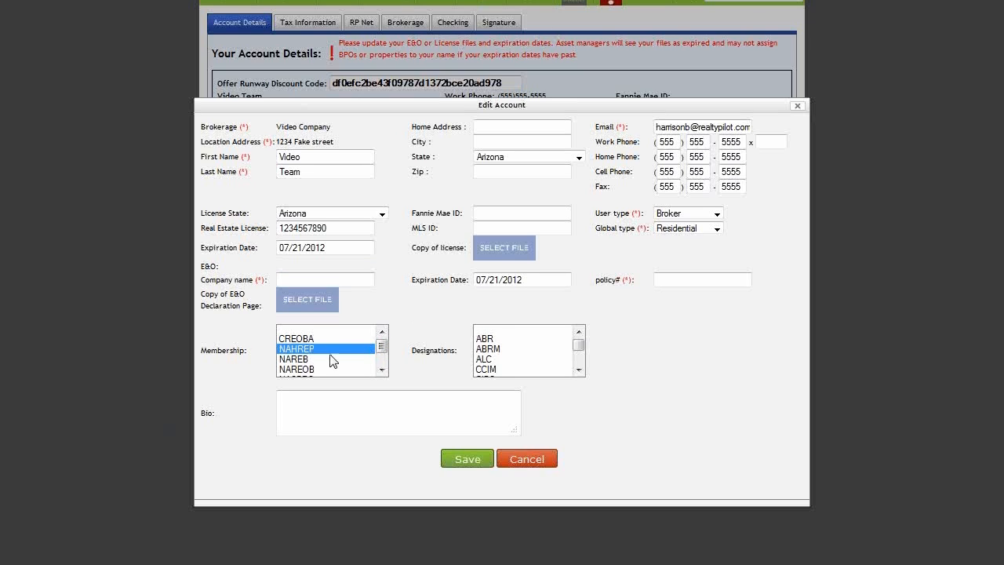
left_click(503, 367)
scroll(502, 361, "down", 1)
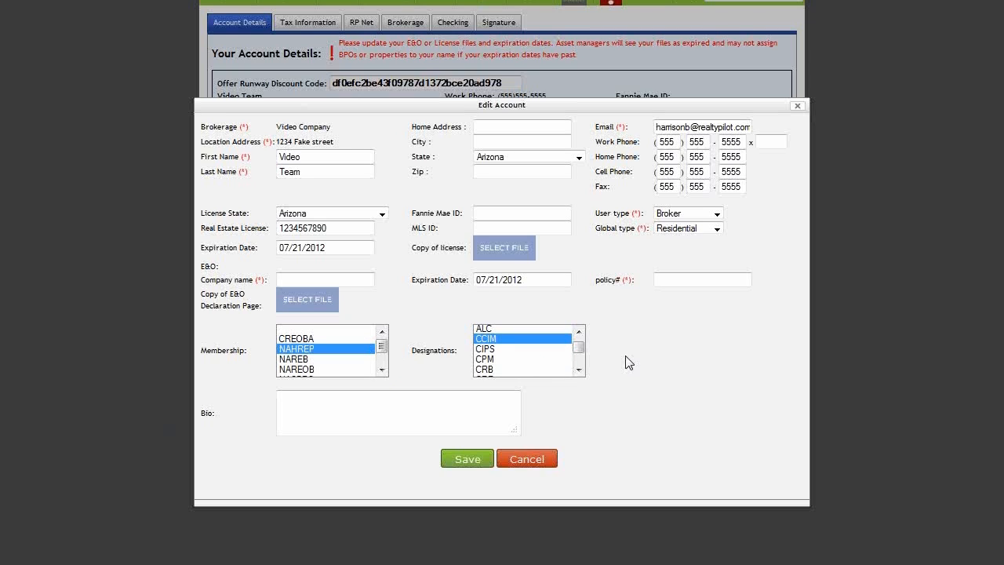
left_click(446, 403)
Step: Close the account editor without saving and highlight the expiration-date warning again
left_click(798, 107)
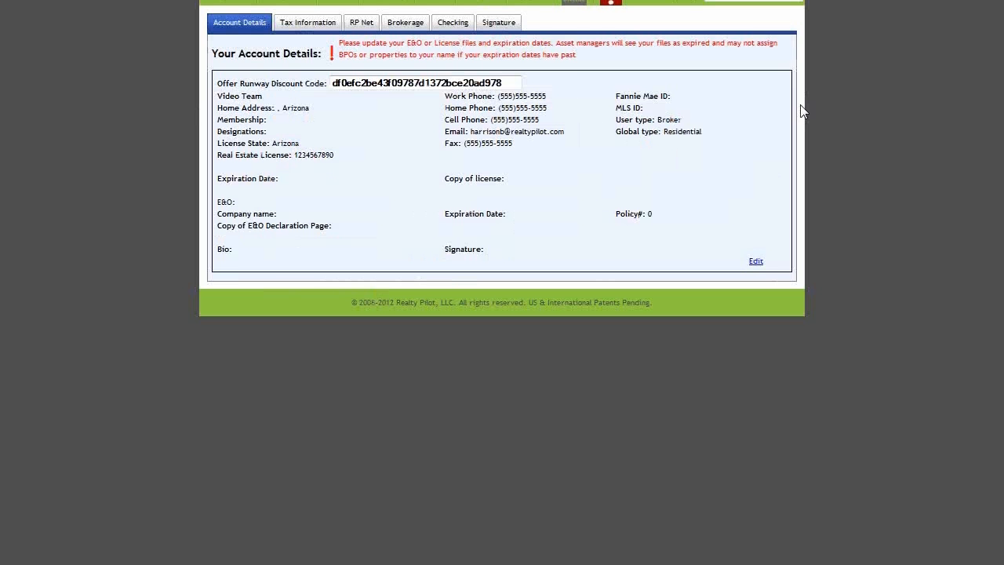
left_click_drag(589, 64, 331, 41)
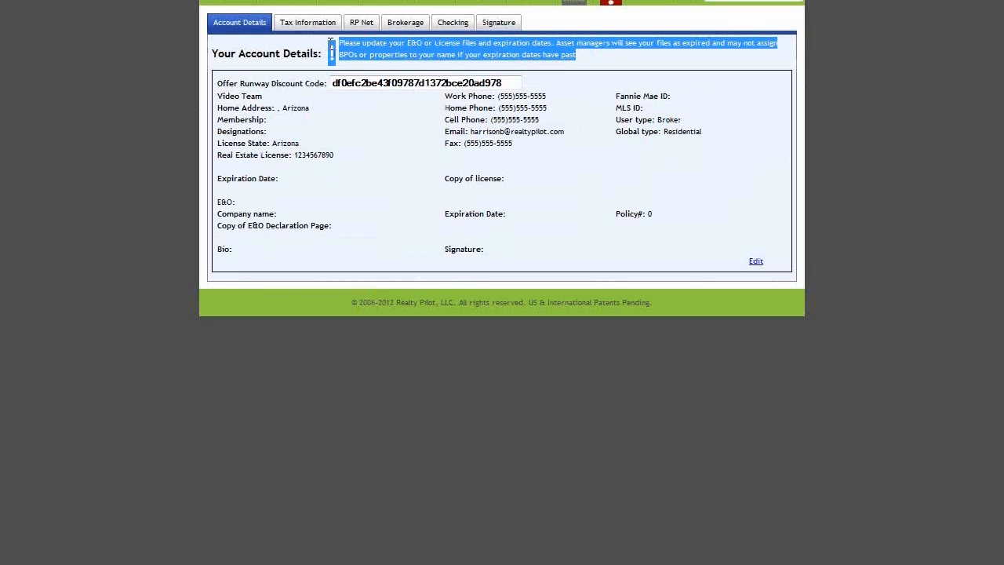
left_click(753, 156)
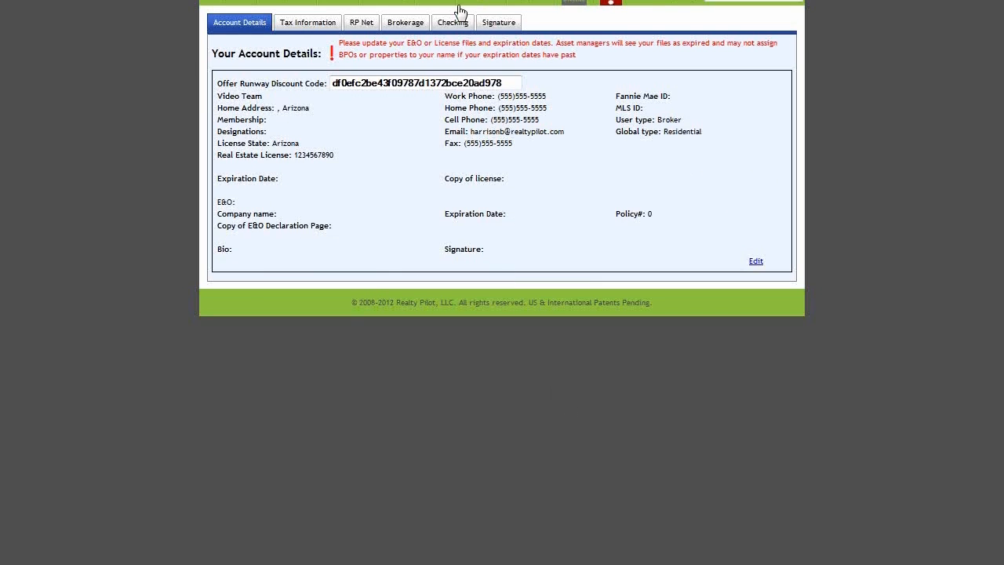
Step: Review the Tax Information W9 requirements, browsing for a W9 file and then cancelling
mouse_move(470, 3)
left_click(310, 31)
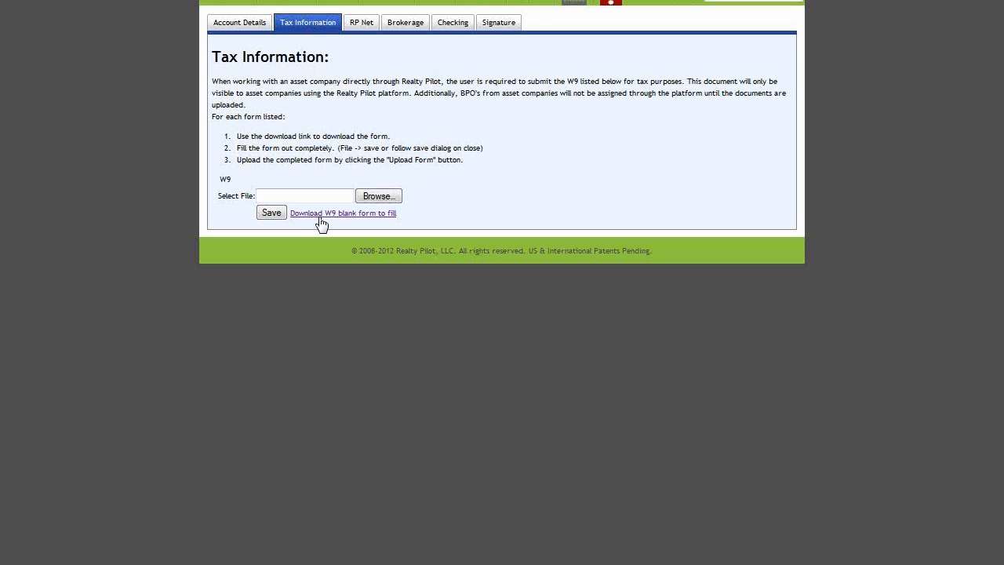
mouse_move(293, 219)
left_mouse_down()
mouse_move(325, 220)
mouse_move(309, 223)
left_mouse_up()
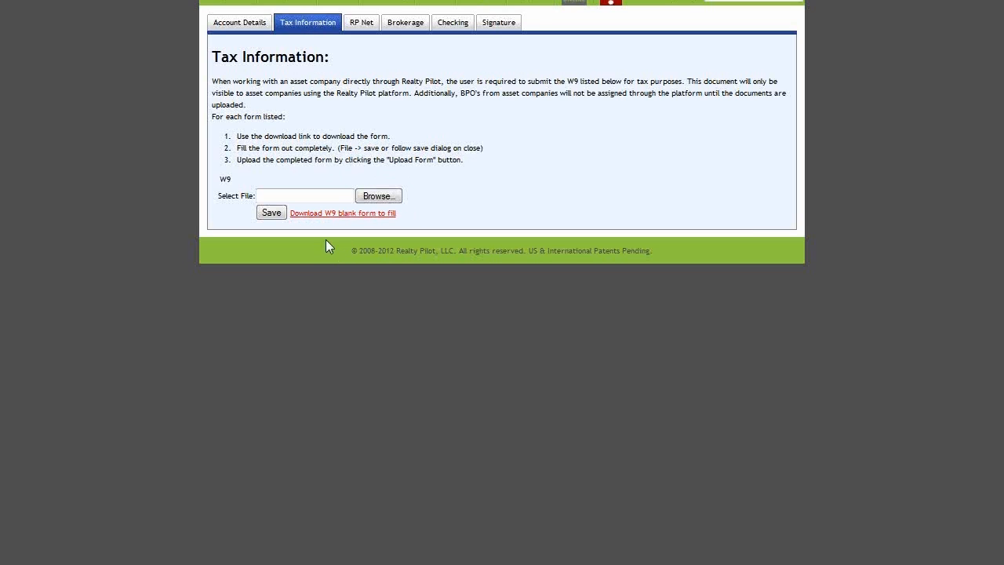
left_click(321, 197)
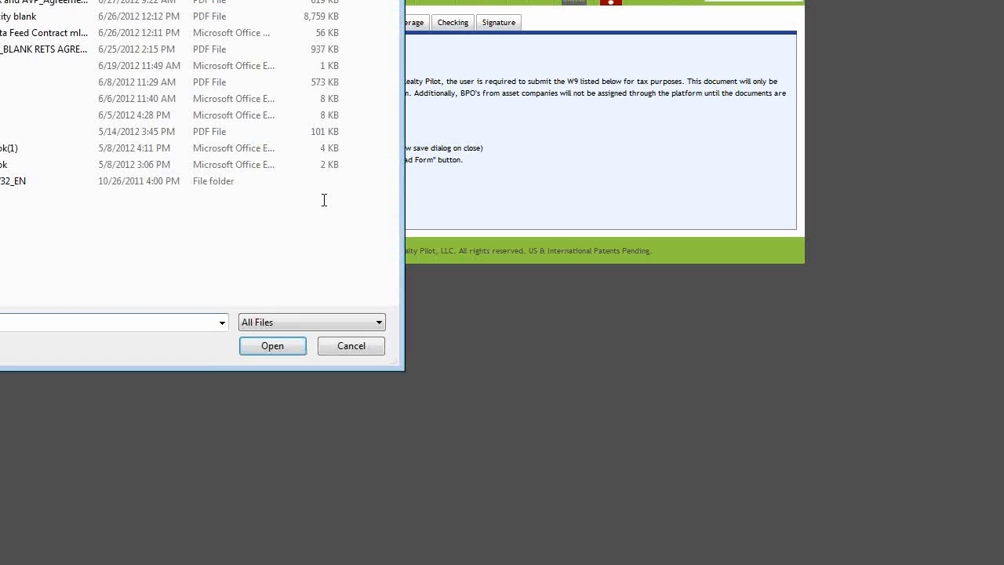
key("Escape")
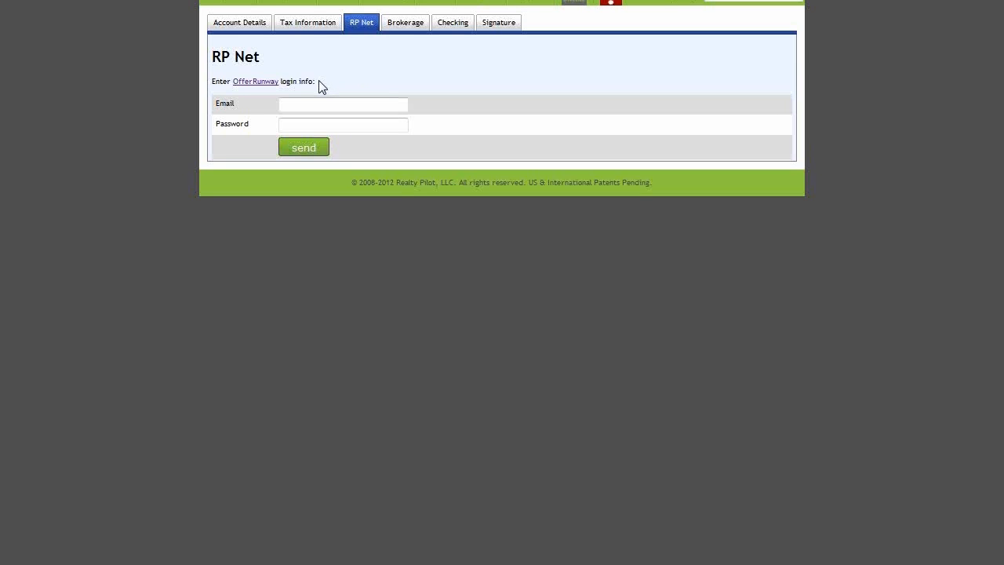
Step: Click into the RP Net OfferRunway login email and password fields
left_click(321, 104)
left_click(370, 129)
left_click_drag(277, 82, 273, 81)
Step: Show the Brokerage tab, highlighting the Company License and Managing Broker License labels and Company ID
left_click(415, 32)
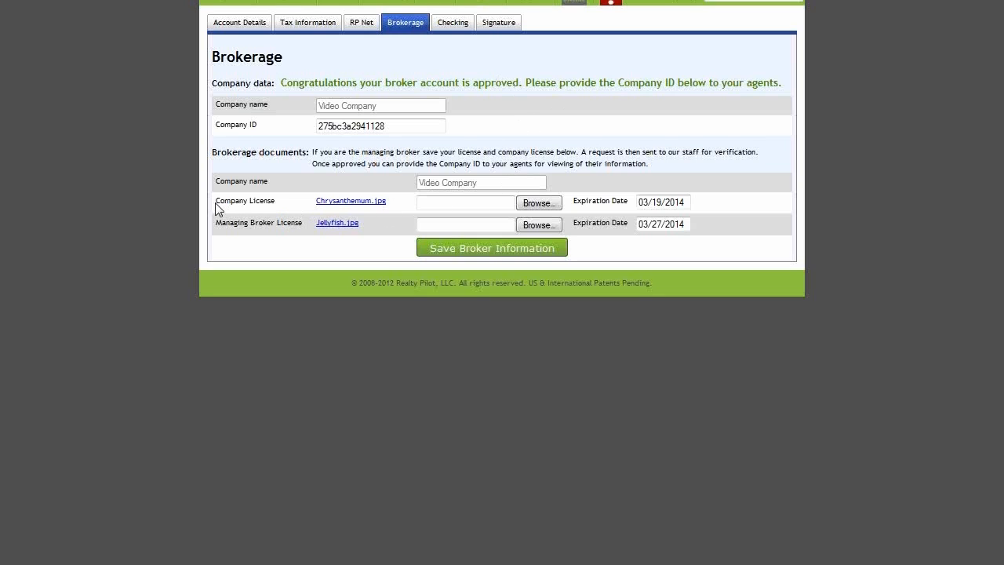
left_click_drag(216, 200, 278, 214)
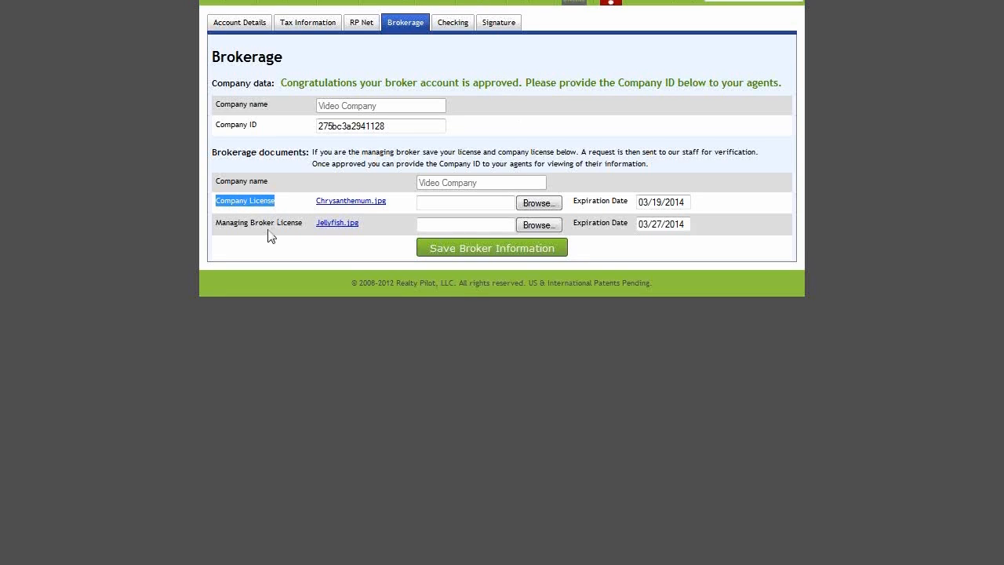
left_click_drag(217, 228, 302, 228)
left_click(304, 229)
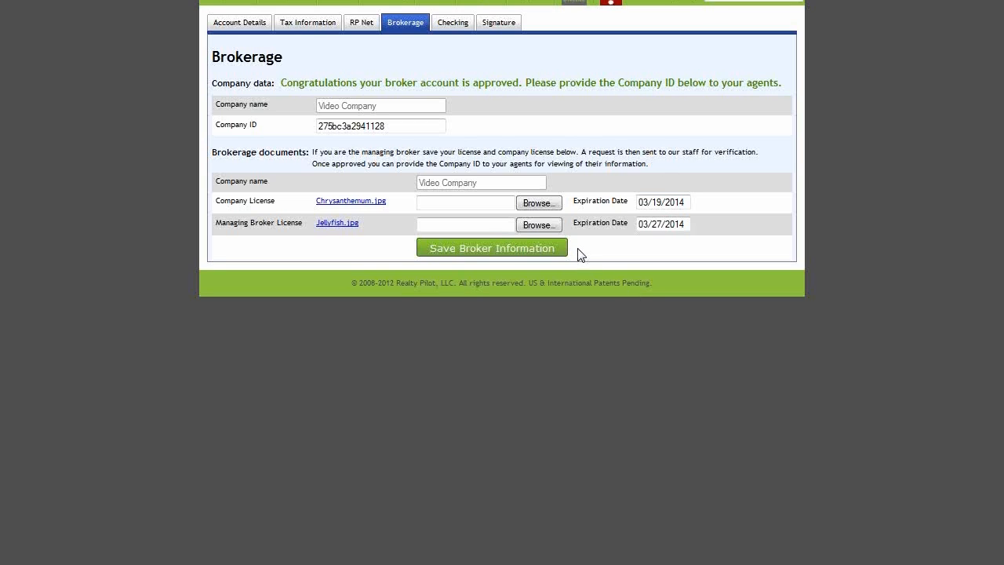
left_click_drag(408, 127, 312, 128)
left_click(292, 133)
Step: On the Checking tab, select the first check format
left_click(459, 29)
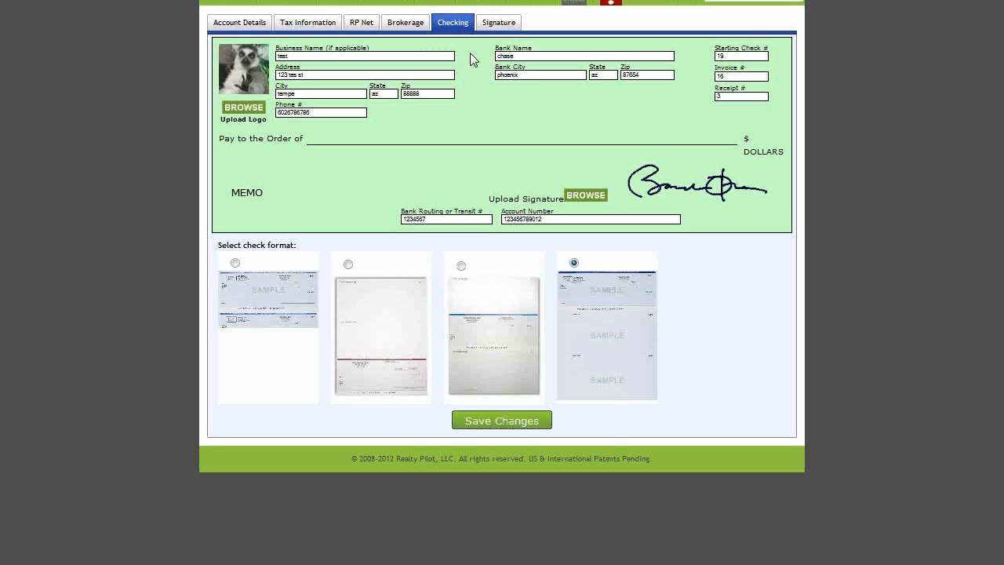
left_click(461, 266)
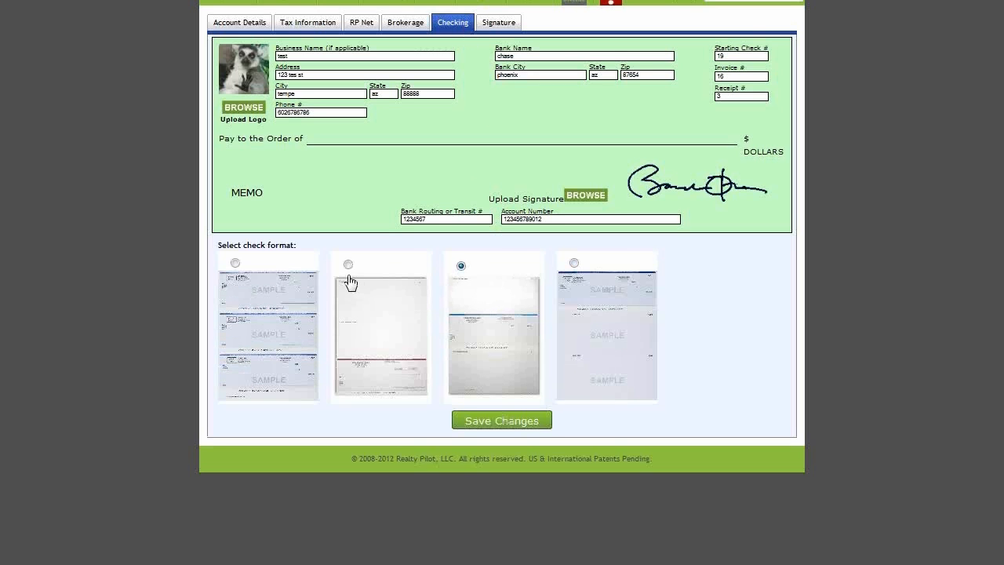
left_click(347, 265)
left_click(235, 263)
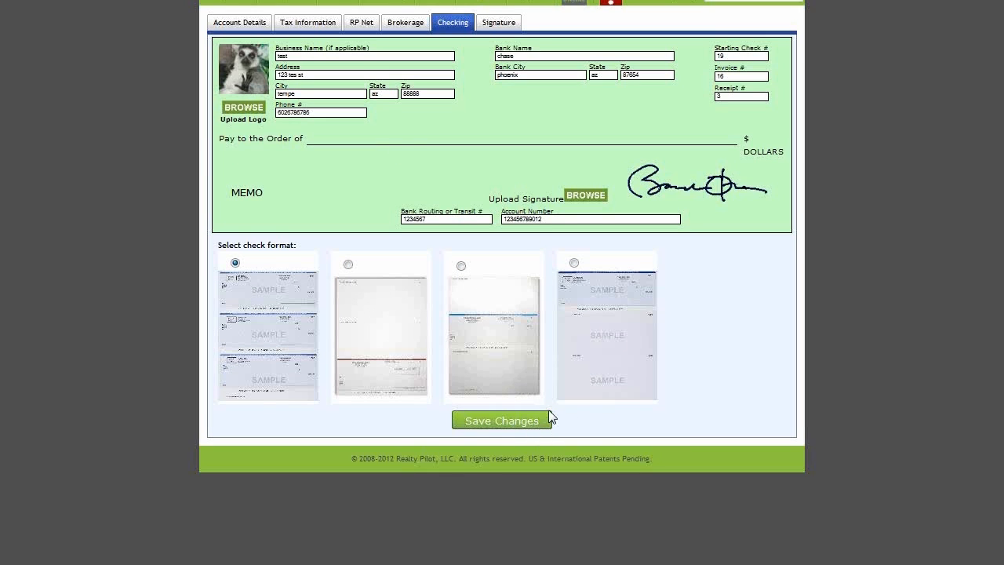
Step: Show the empty Email Signature box on the Signature tab and highlight the account section names
left_click(500, 28)
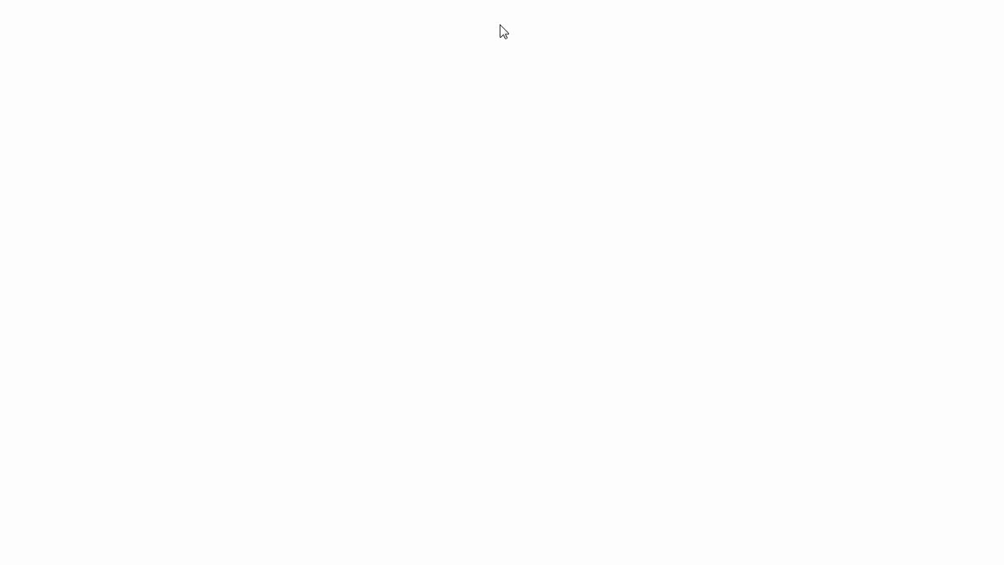
left_click(347, 100)
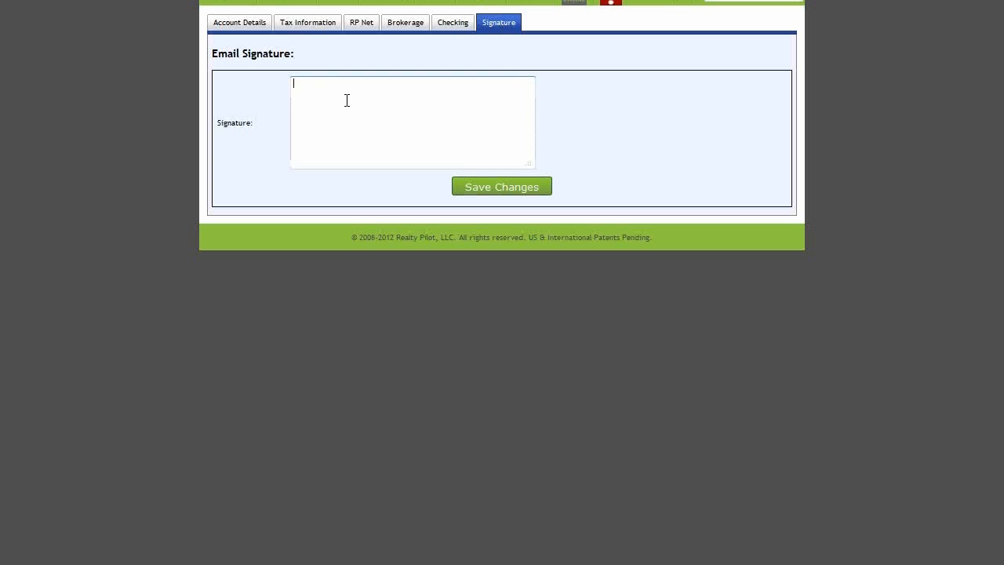
left_click(572, 129)
mouse_move(547, 28)
left_mouse_down()
mouse_move(217, 36)
mouse_move(258, 37)
left_mouse_up()
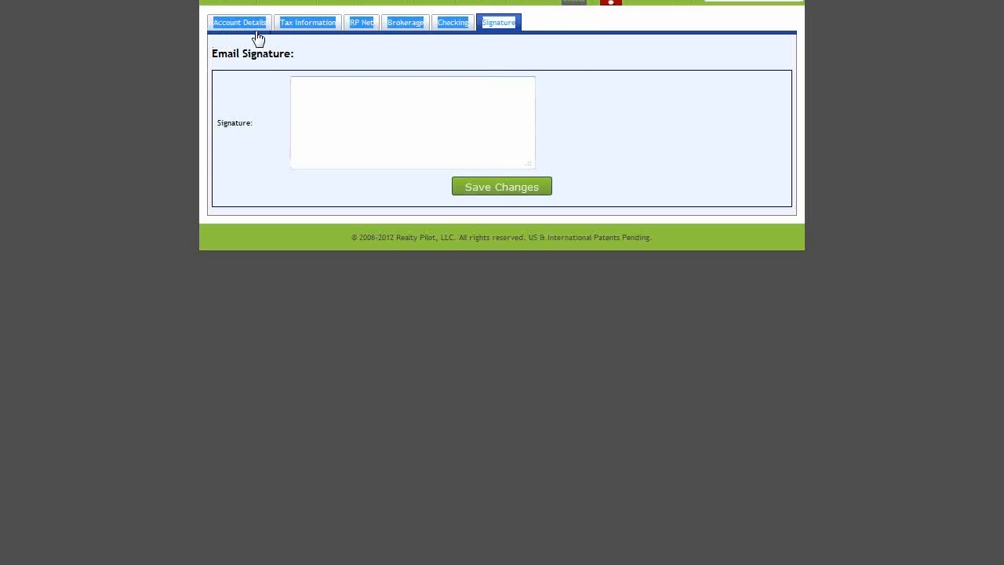
left_click(518, 64)
mouse_move(493, 6)
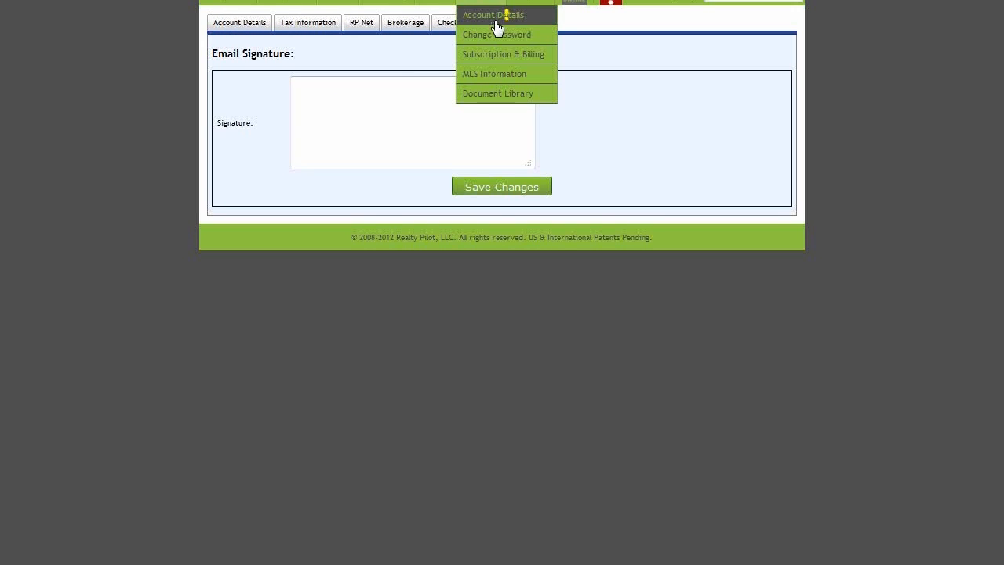
Step: Show the MLS access list and highlight the ARMLS row
left_click(536, 82)
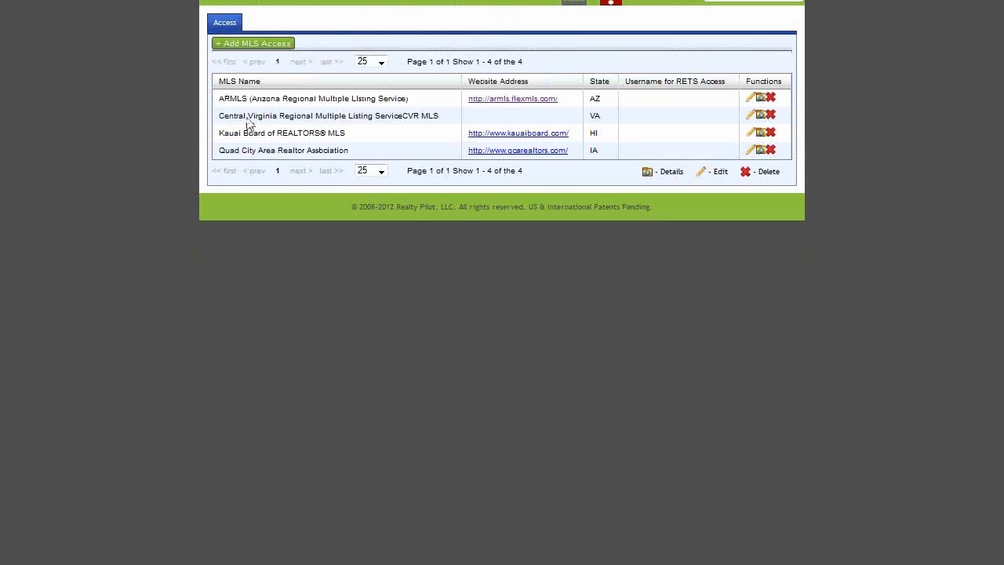
left_click_drag(222, 109, 698, 113)
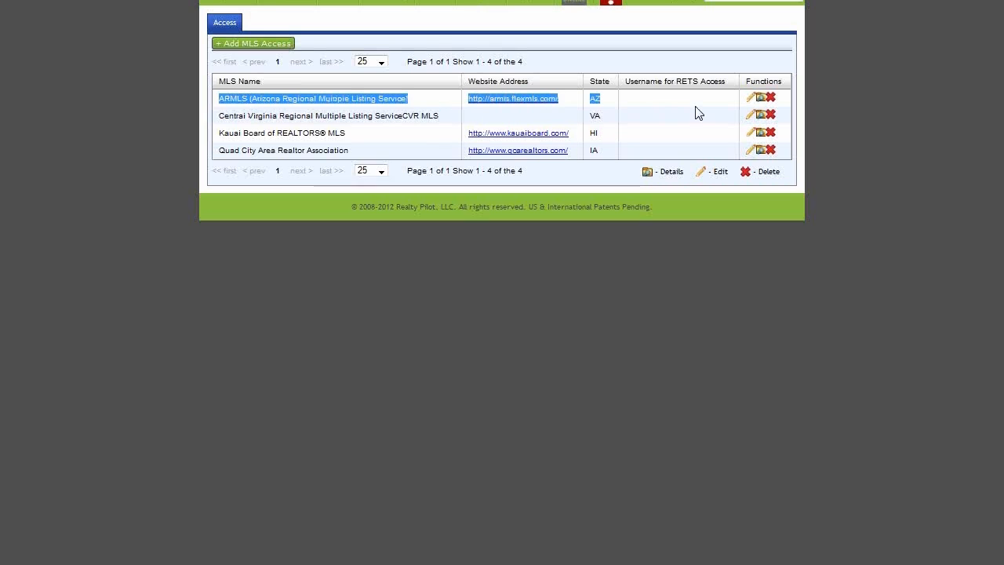
left_click(807, 102)
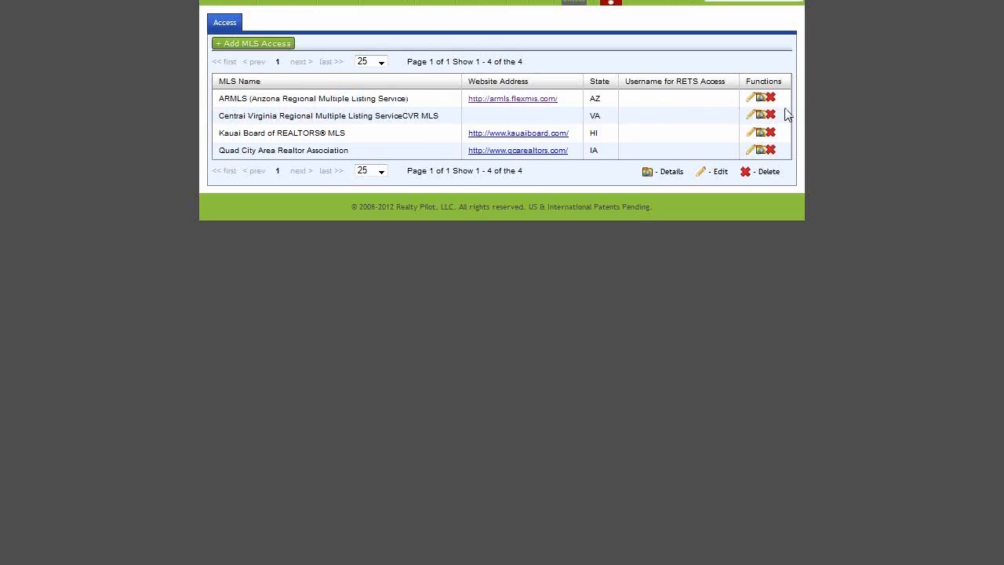
Step: Add MLS access for Delaware's Sussex County Association of REALTORS® MLS SCAOR, pointing out the RETS fields
left_click(268, 47)
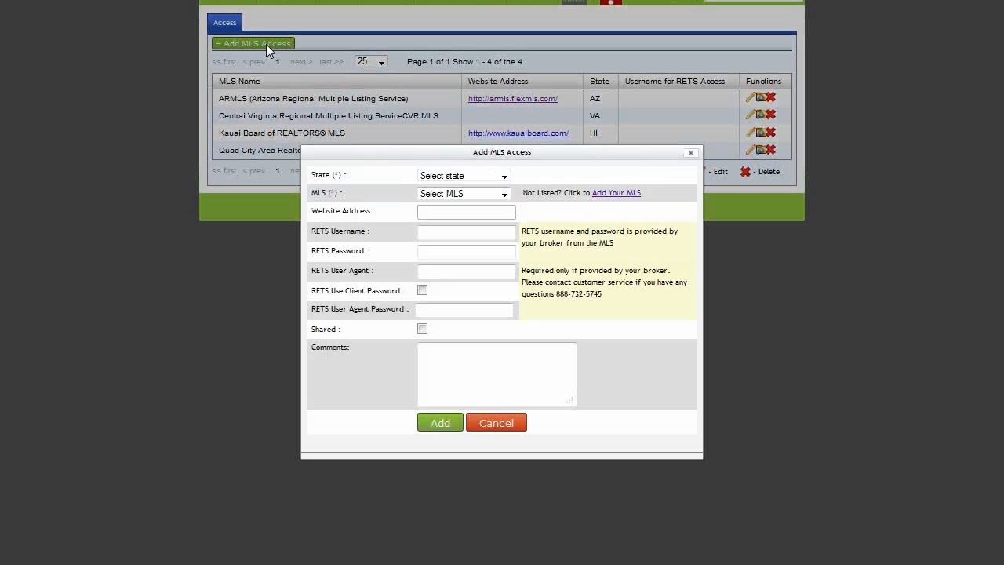
left_click(502, 177)
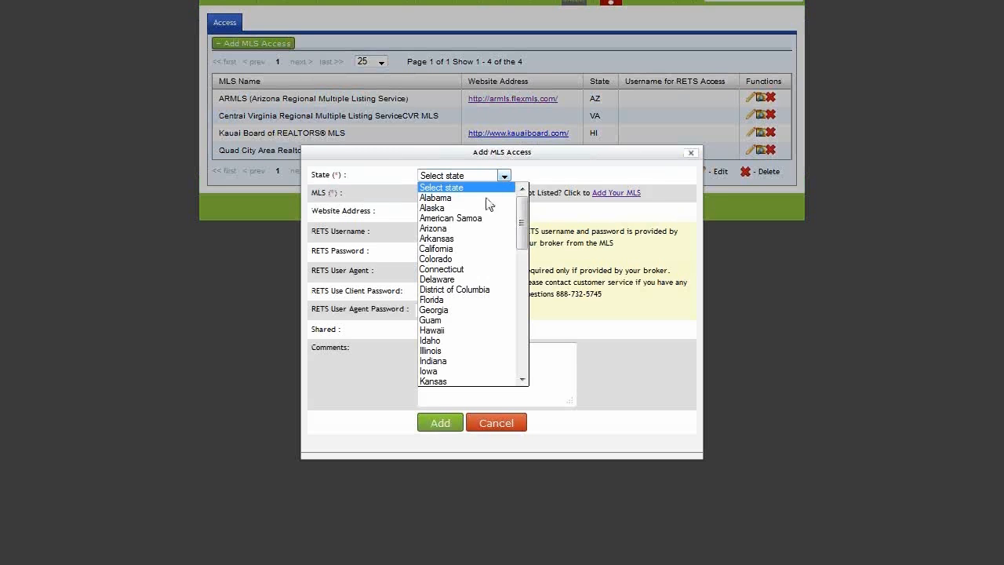
left_click(486, 281)
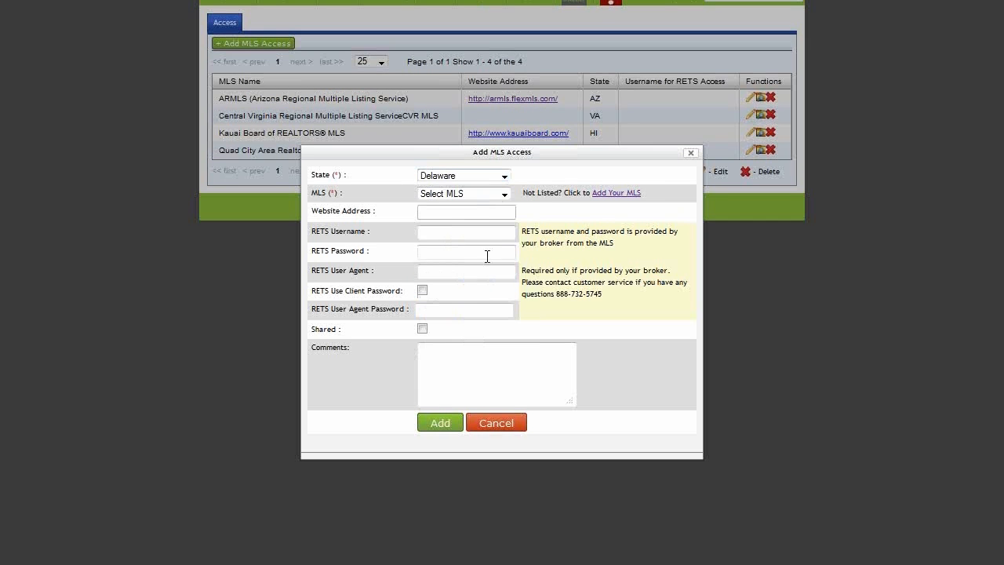
left_click(481, 197)
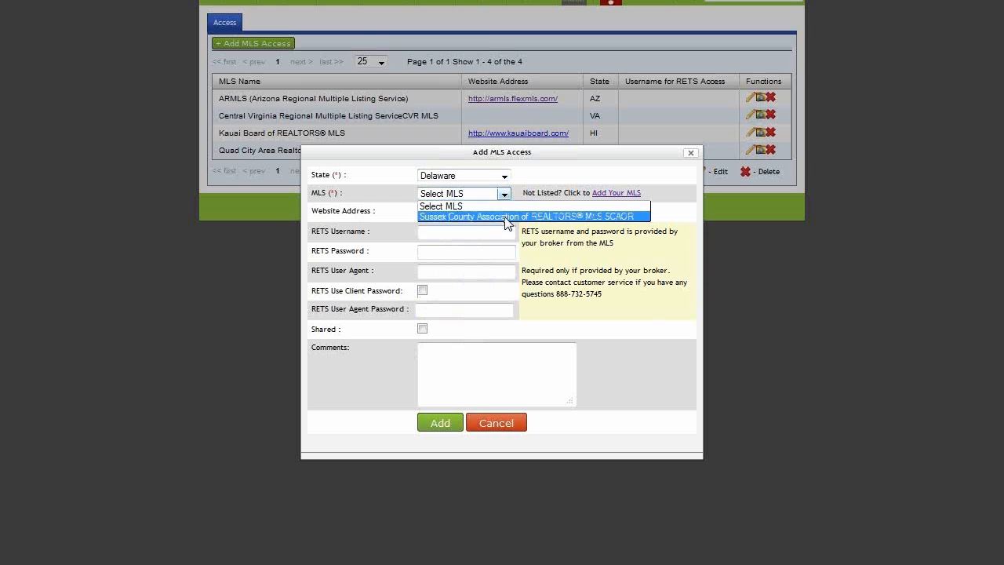
left_click(507, 217)
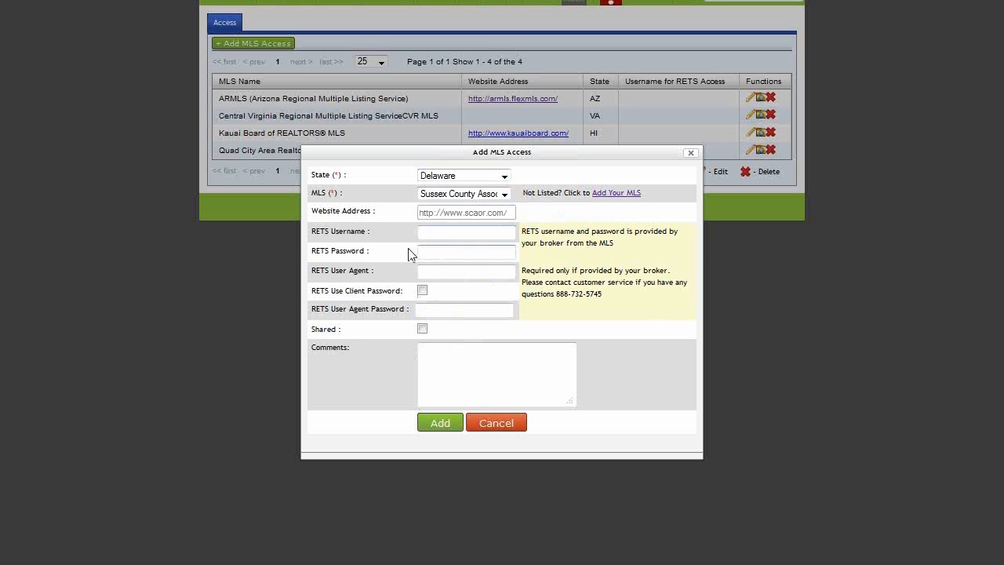
left_click_drag(312, 231, 367, 252)
left_click(394, 256)
left_click(443, 234)
Step: Save the Sussex County MLS entry, then add zips for Illinois, CLAY county, BLUEGROVE
left_click(450, 427)
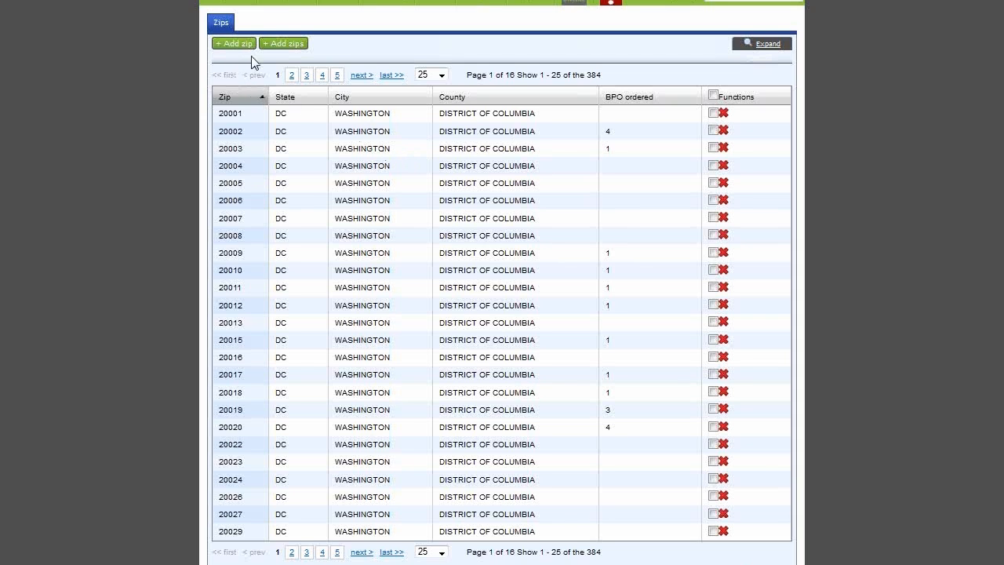
left_click(291, 44)
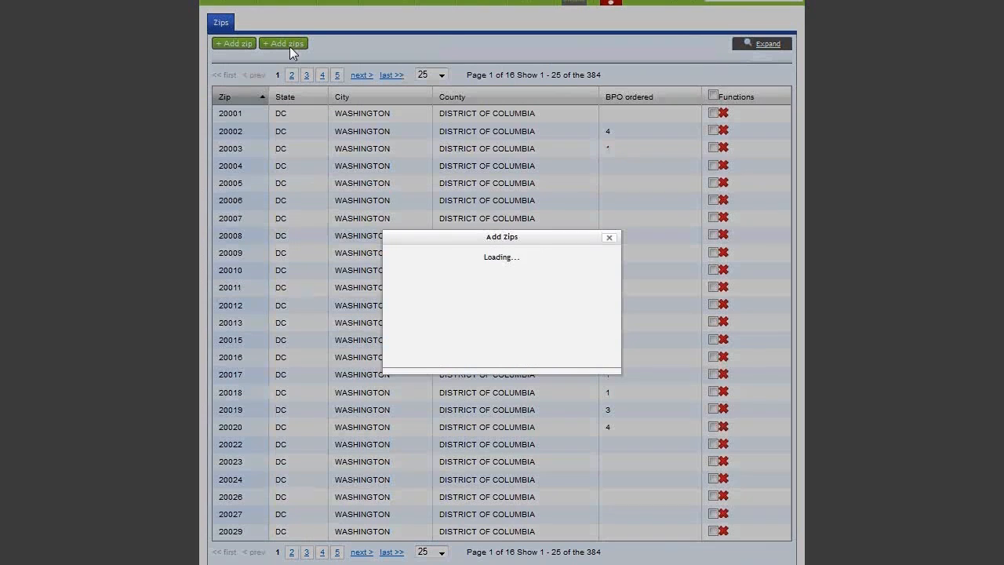
left_click(539, 261)
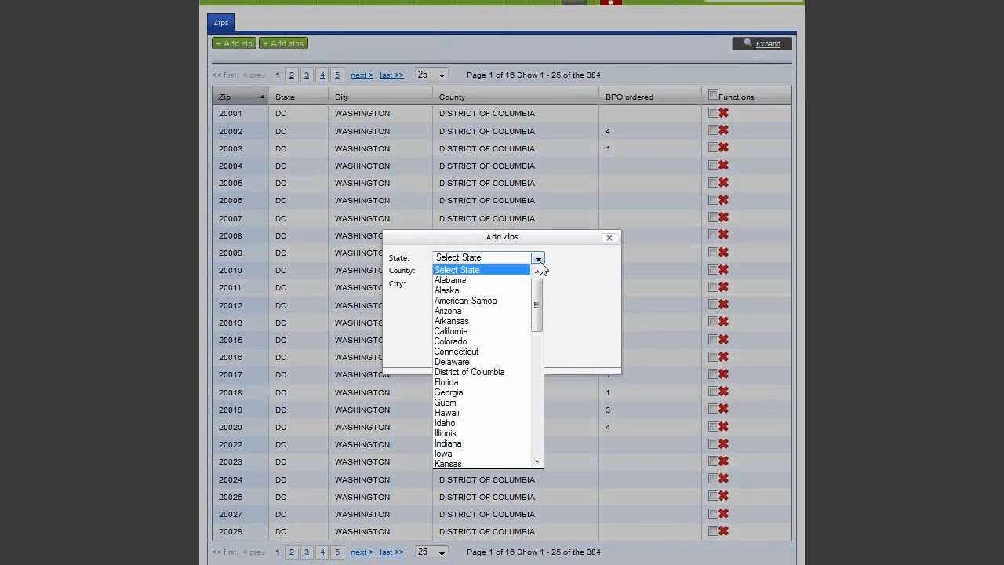
left_click(510, 433)
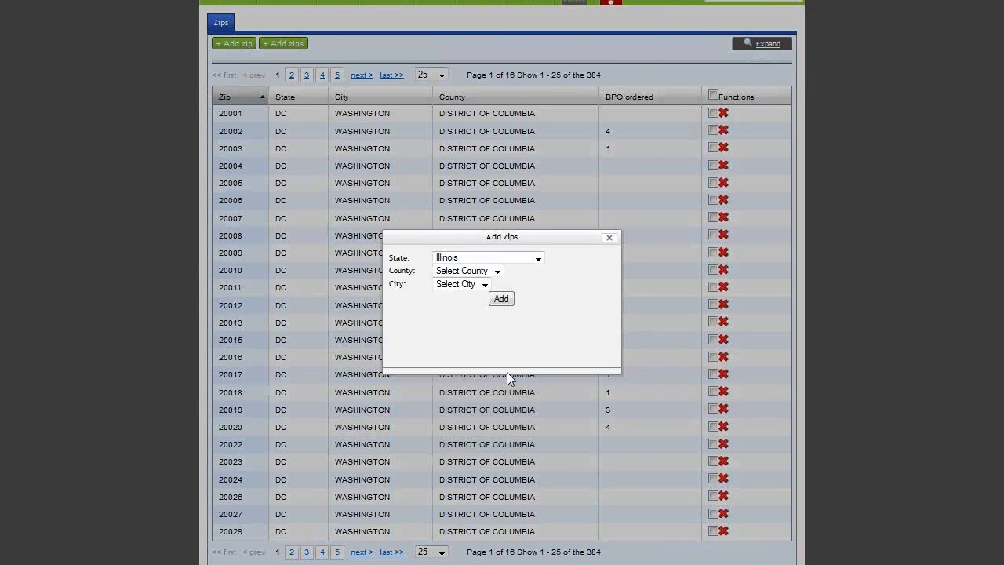
left_click(506, 270)
left_click(481, 405)
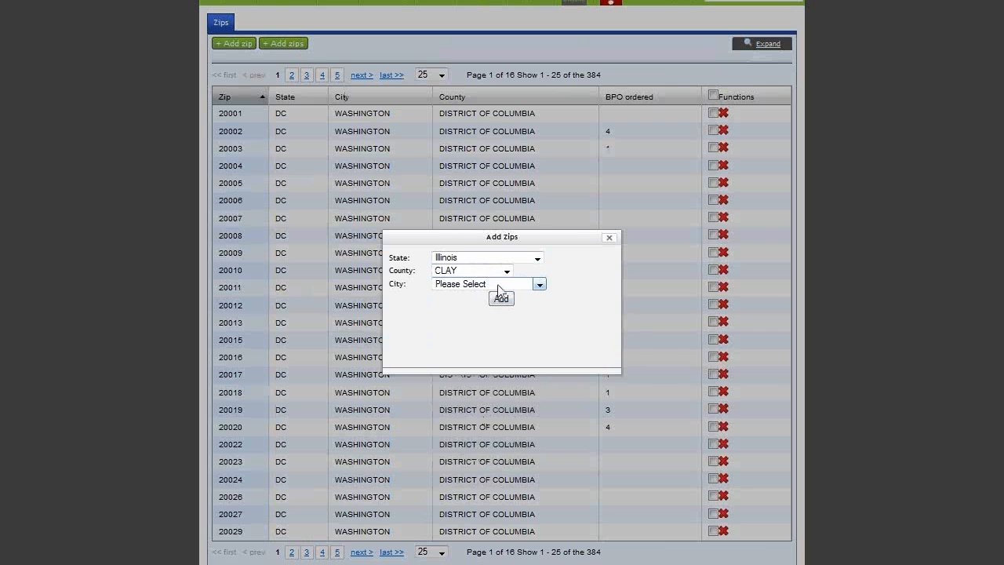
left_click(539, 284)
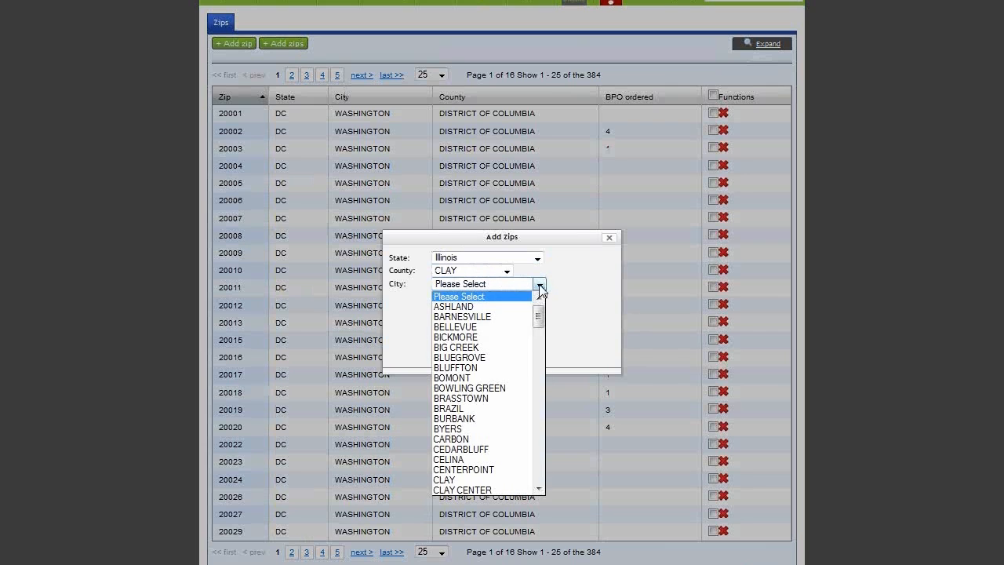
left_click(523, 357)
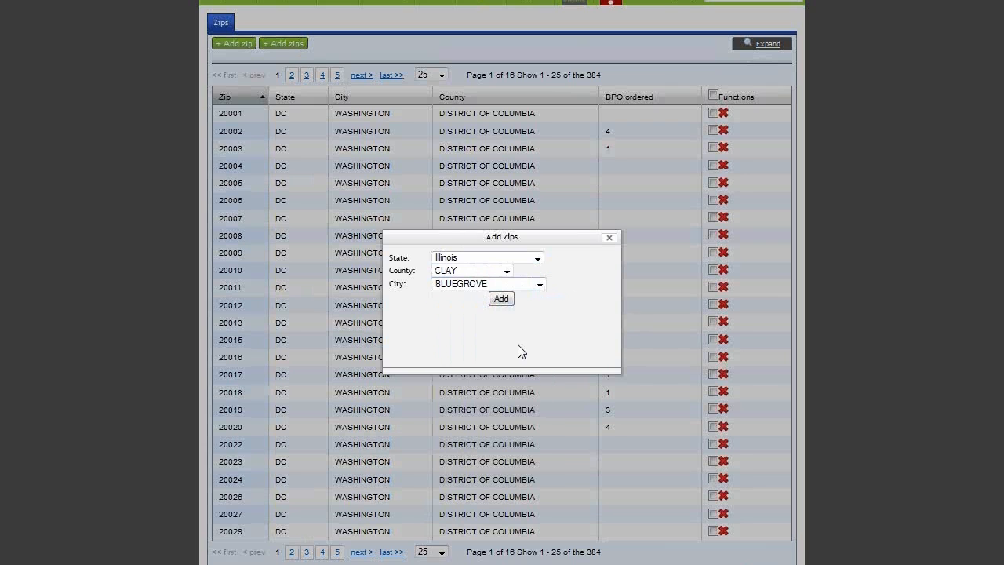
left_click(501, 300)
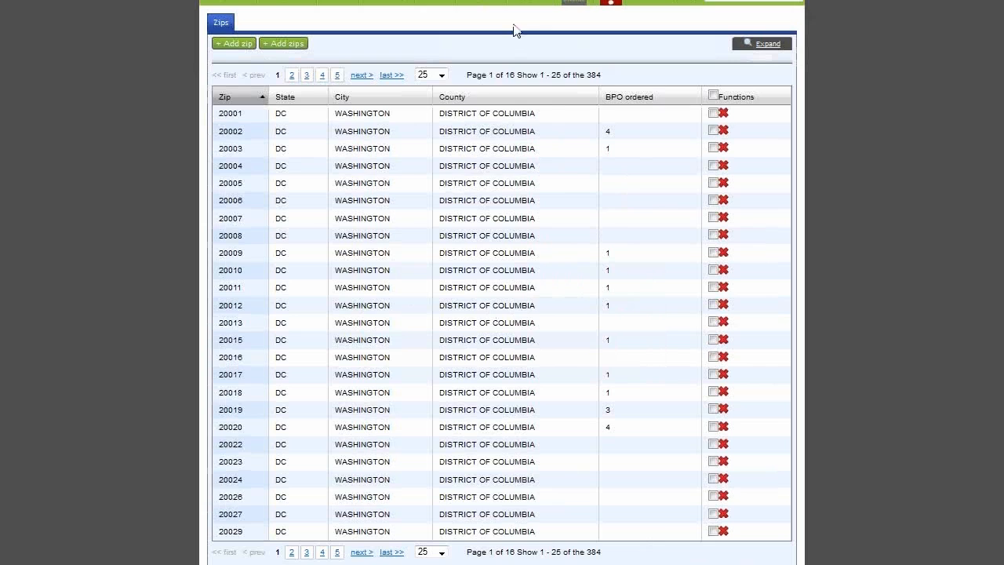
Step: Choose BPO List under the BPO's menu to see the two active BPOs
mouse_move(504, 9)
mouse_move(235, 6)
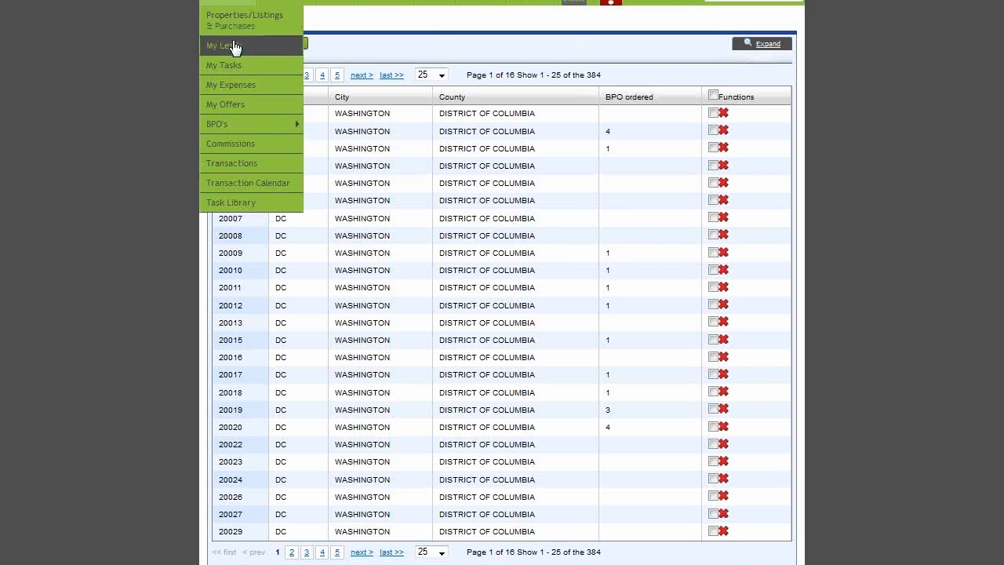
mouse_move(219, 127)
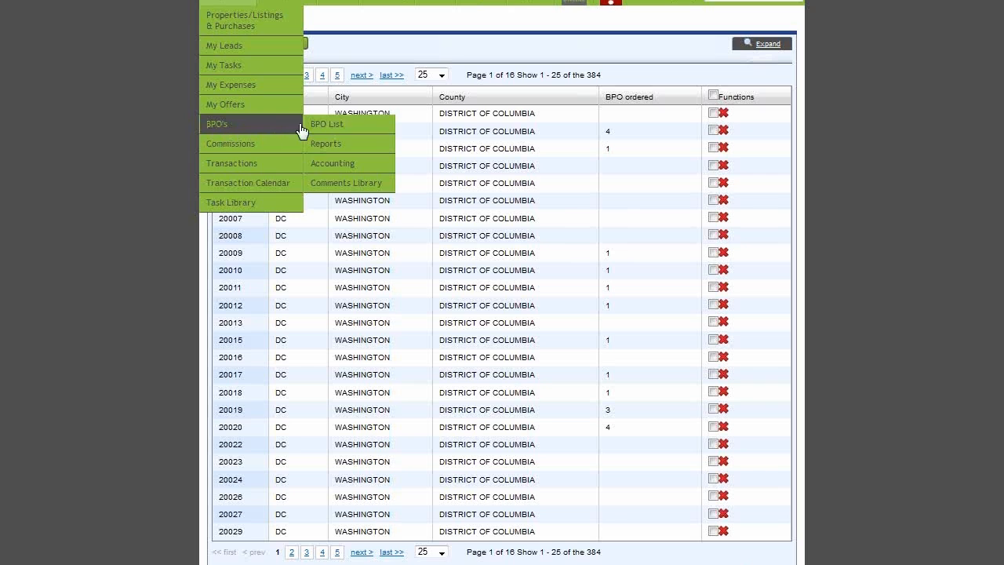
left_click(367, 130)
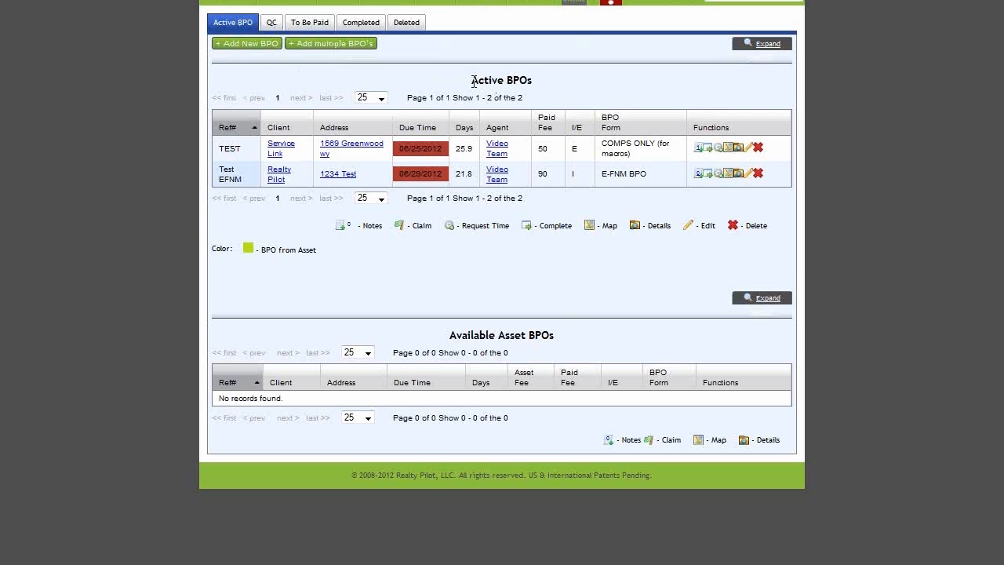
left_click_drag(472, 81, 541, 90)
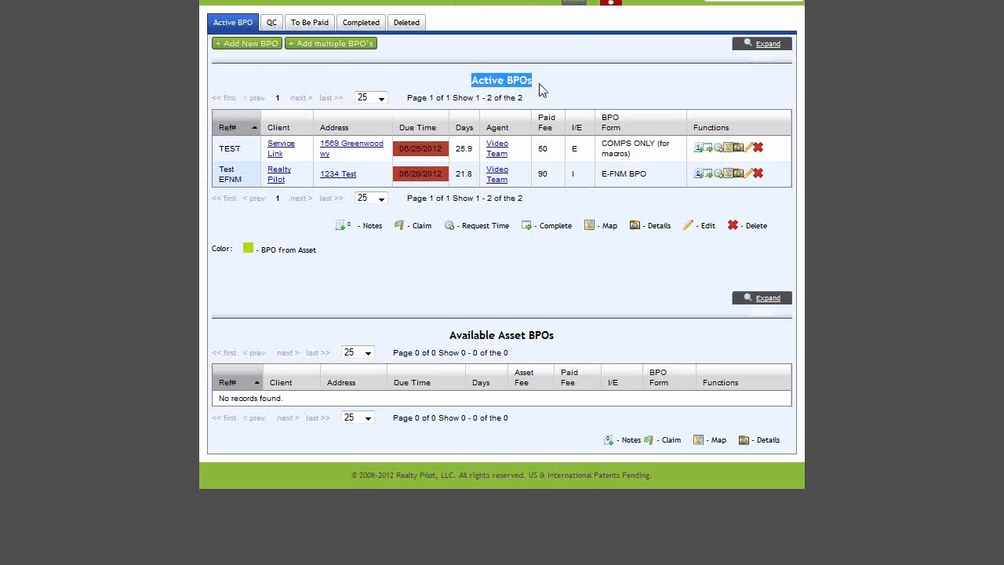
left_click(549, 88)
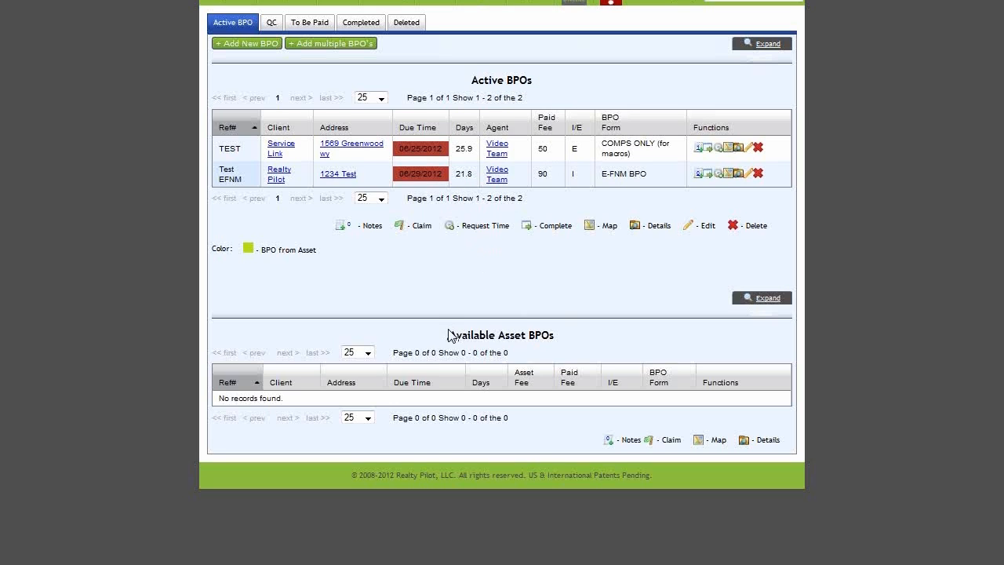
left_click_drag(450, 335, 564, 345)
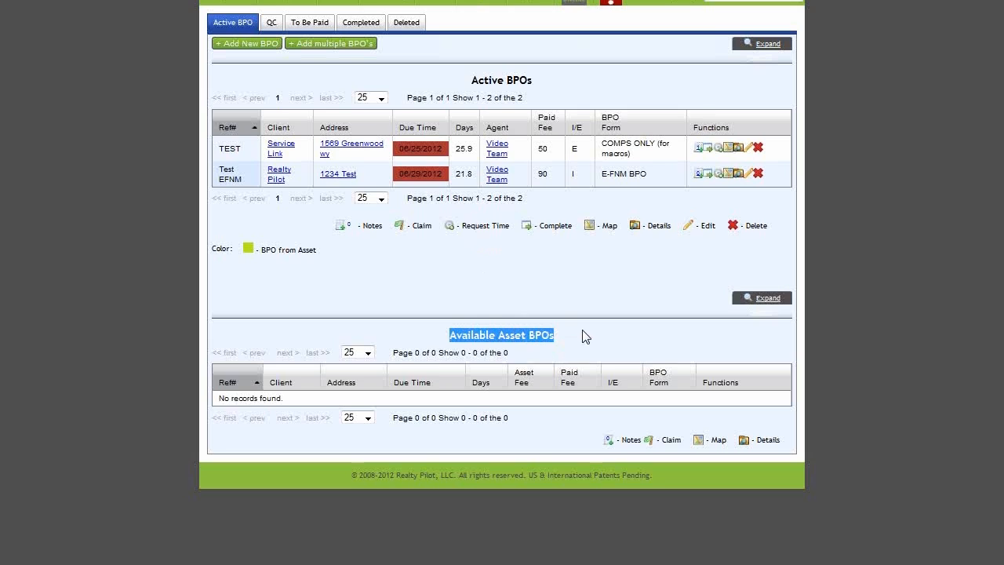
left_click(591, 339)
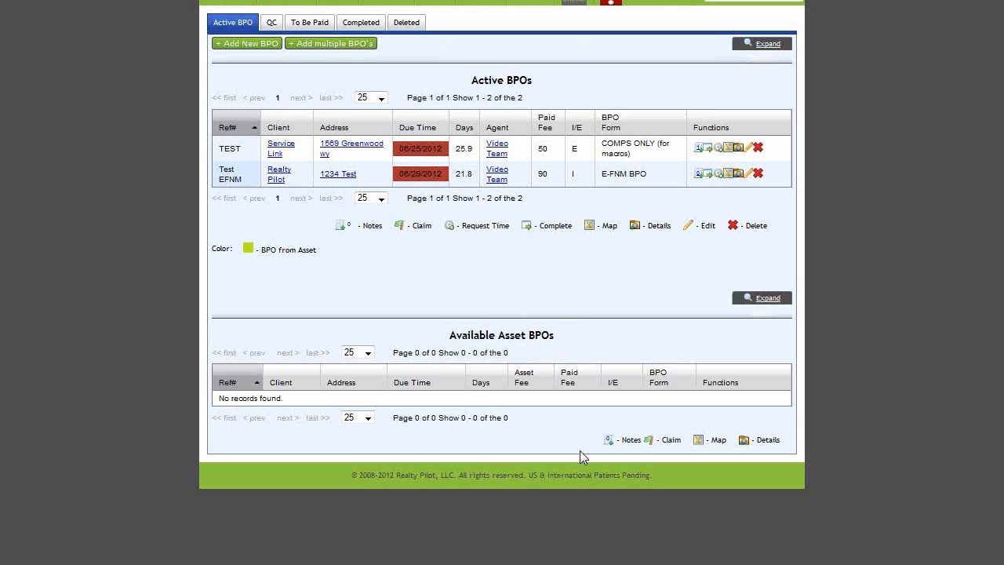
left_click_drag(594, 455, 792, 453)
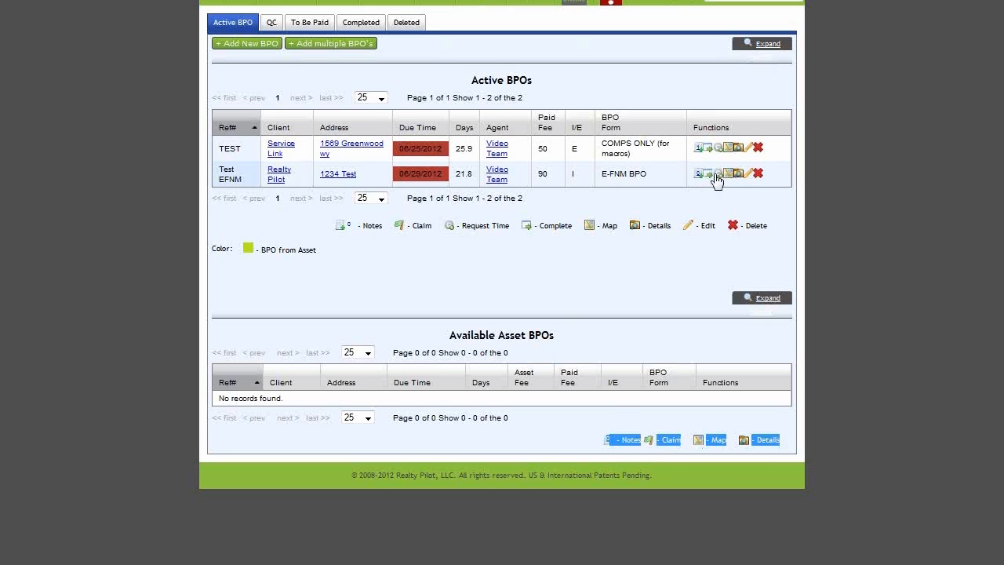
left_click(663, 418)
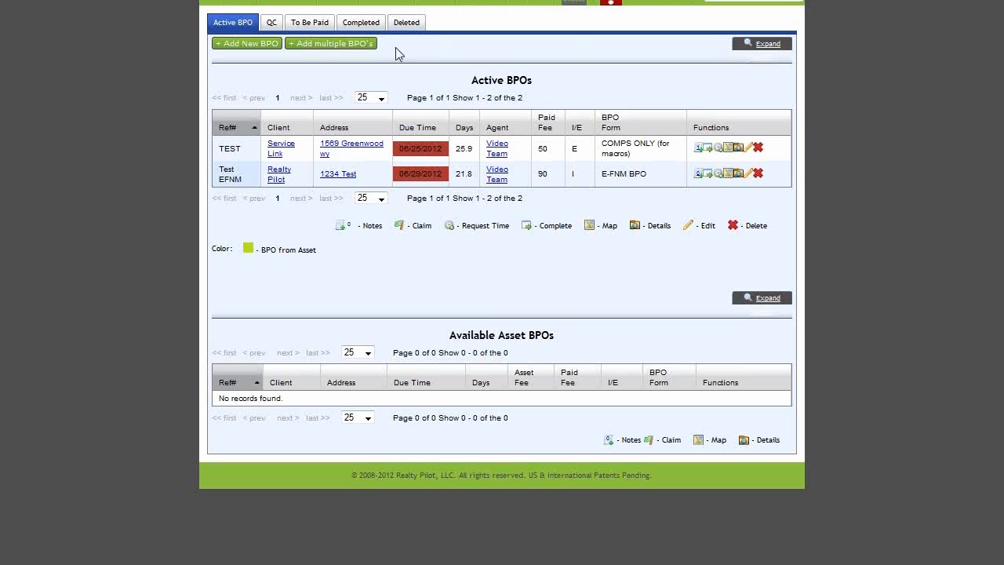
Step: Start a new BPO with reference number 0123456 and the COMPS ONLY (for macros) form
left_click(244, 47)
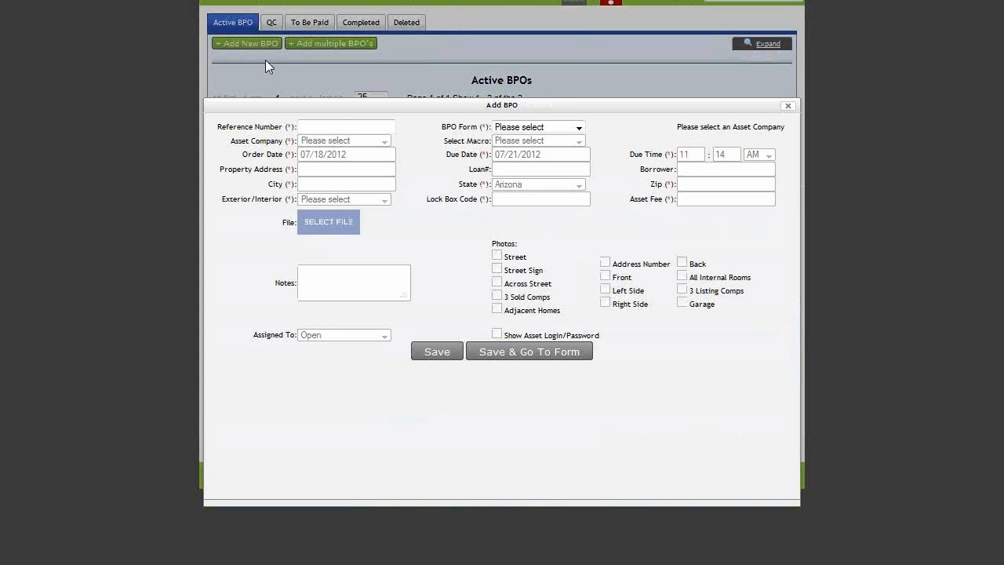
left_click(344, 126)
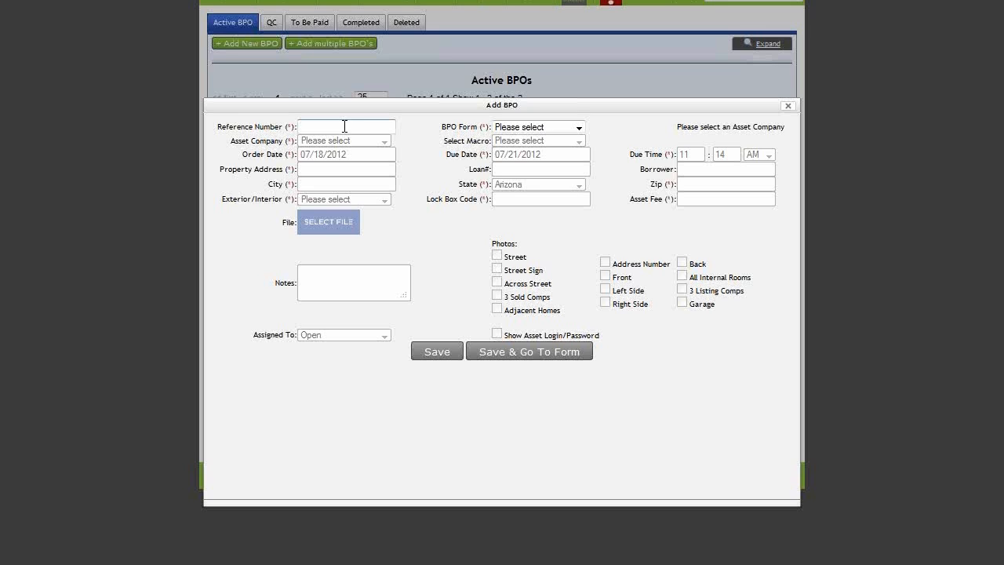
type("0123456")
left_click(580, 129)
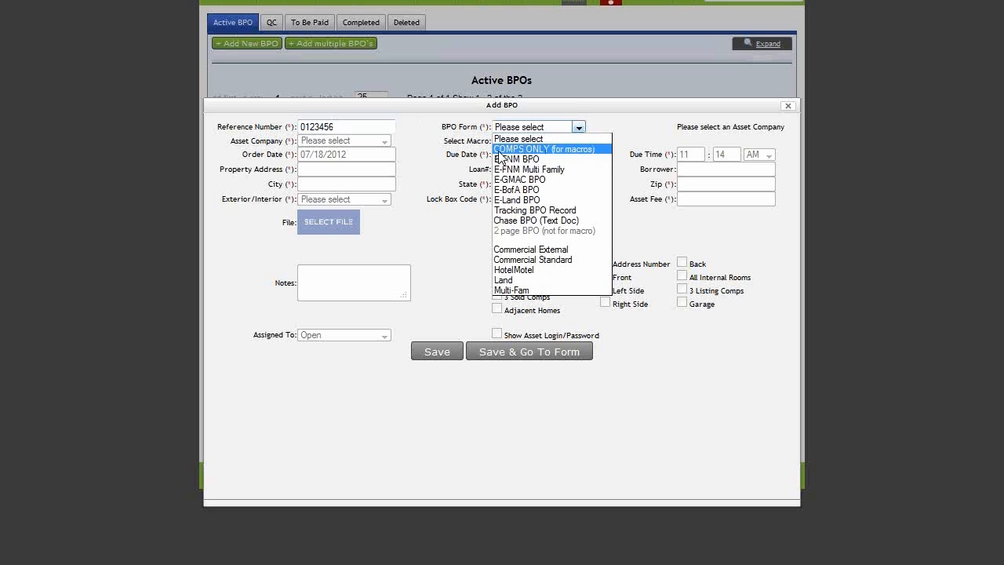
left_click(592, 149)
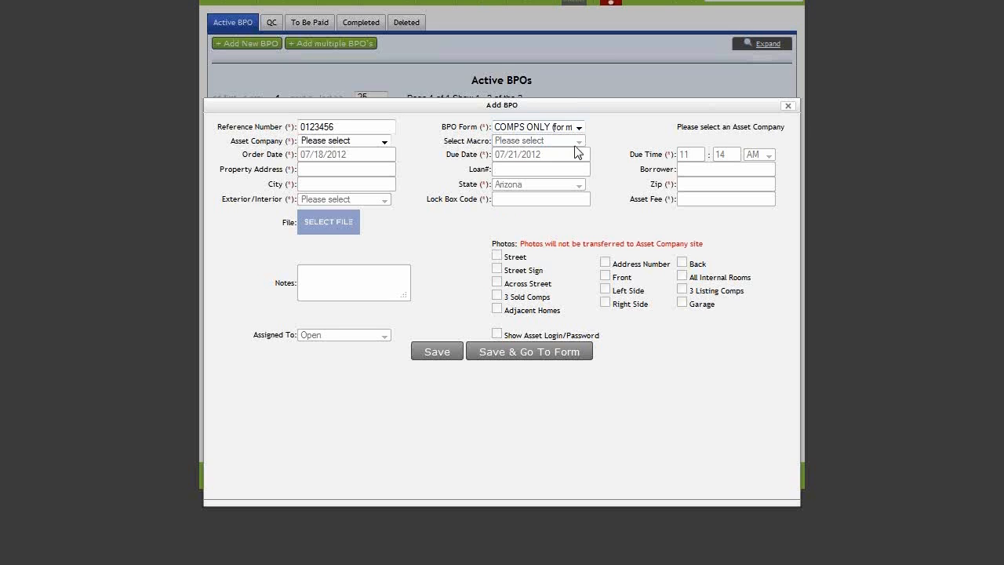
Step: Browse the asset company list down to the companies starting with R
left_click(383, 141)
scroll(384, 204, "down", 7)
scroll(383, 212, "down", 5)
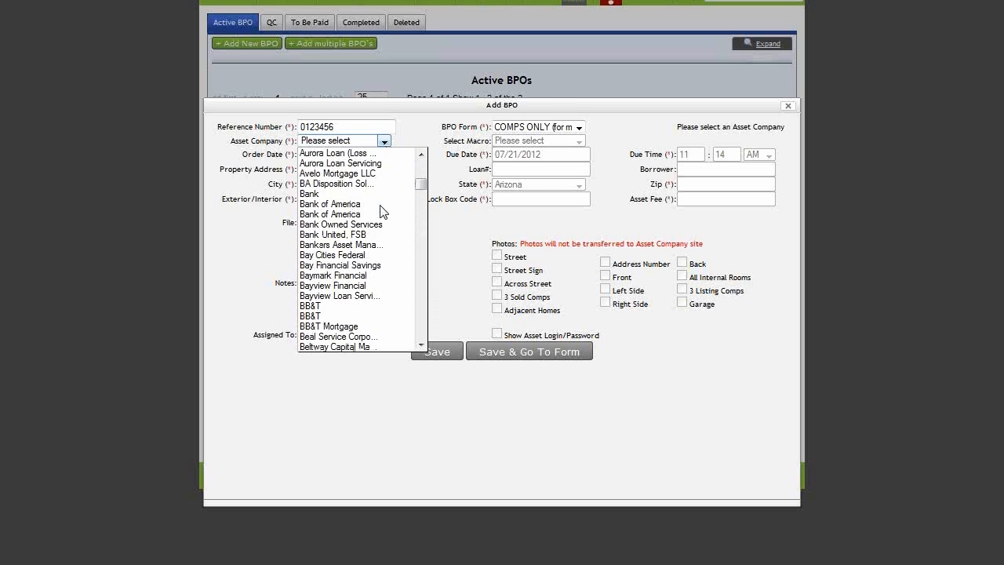
key("r")
scroll(369, 281, "down", 3)
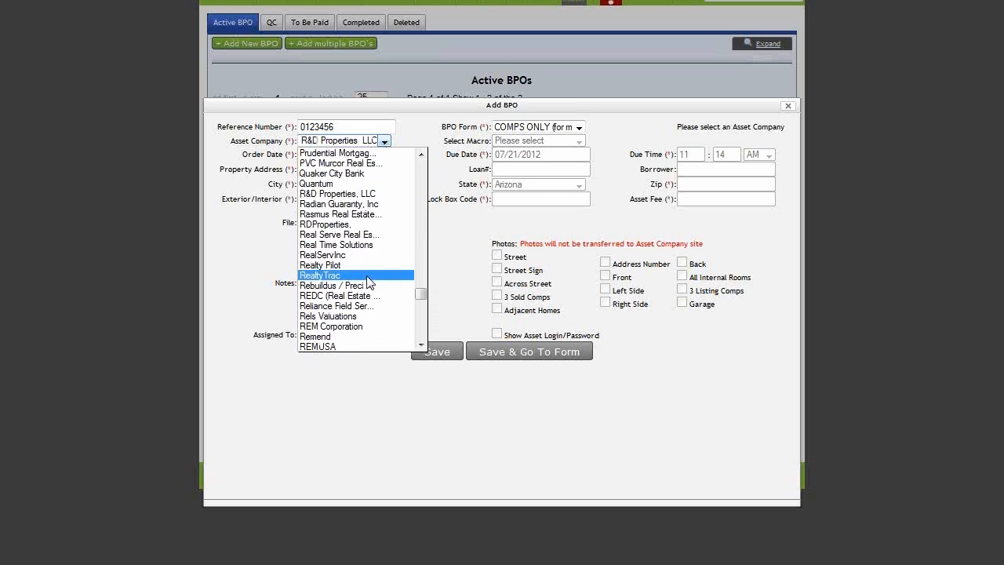
Step: Choose Realty Pilot as the asset company and set the due date to 07/19/2012
left_click(365, 268)
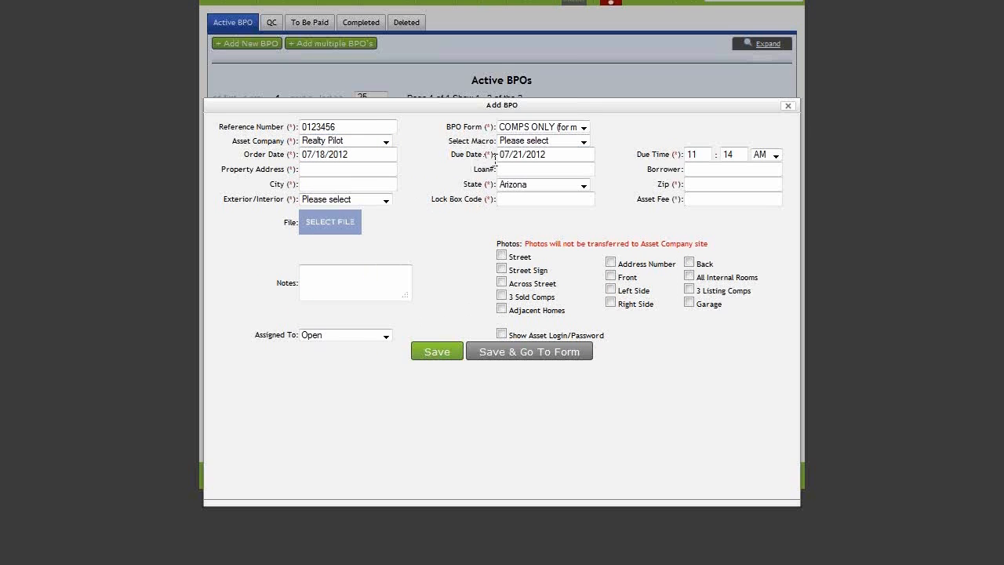
left_click(557, 156)
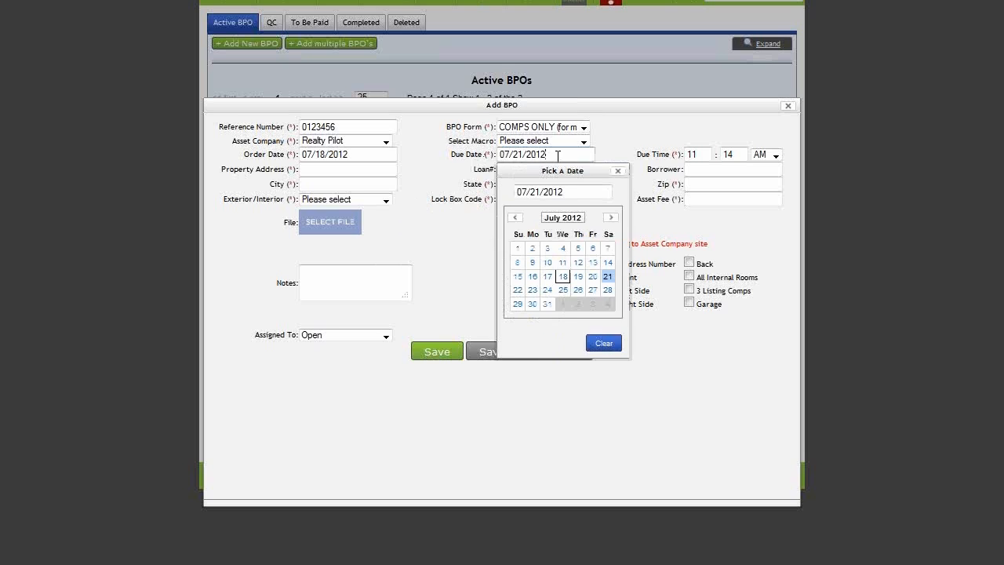
left_click(563, 276)
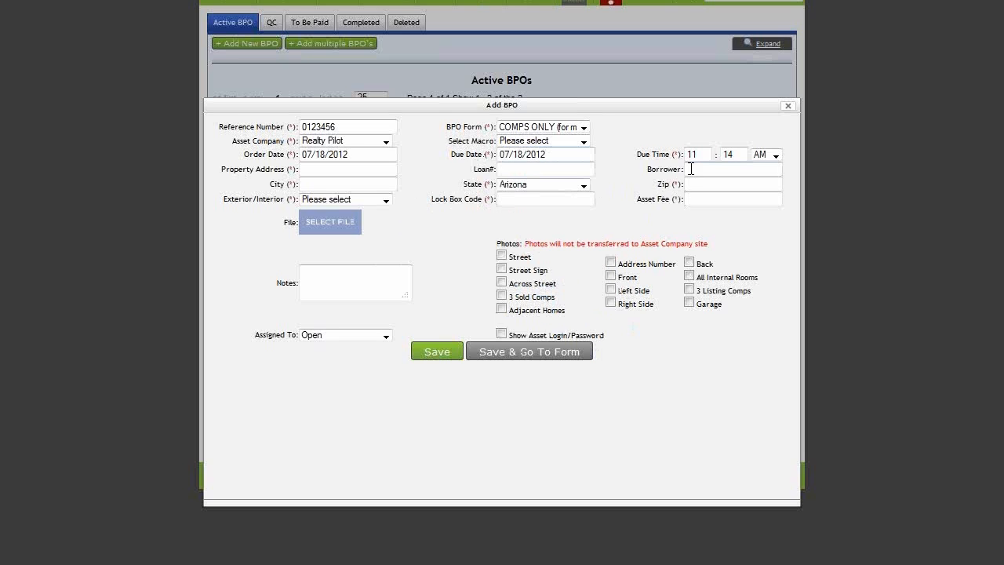
left_click(553, 154)
left_click(576, 276)
Step: Set the due time to 12:00 PM
left_click_drag(702, 155, 680, 154)
type("12")
key("Tab")
type("00")
key("Tab")
key("p")
left_click(657, 155)
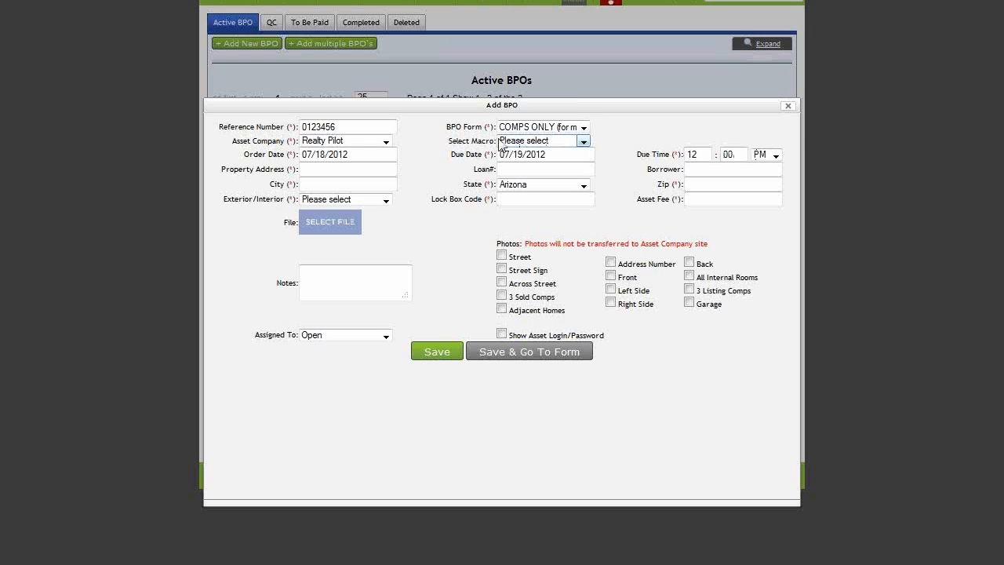
left_click_drag(450, 141, 498, 142)
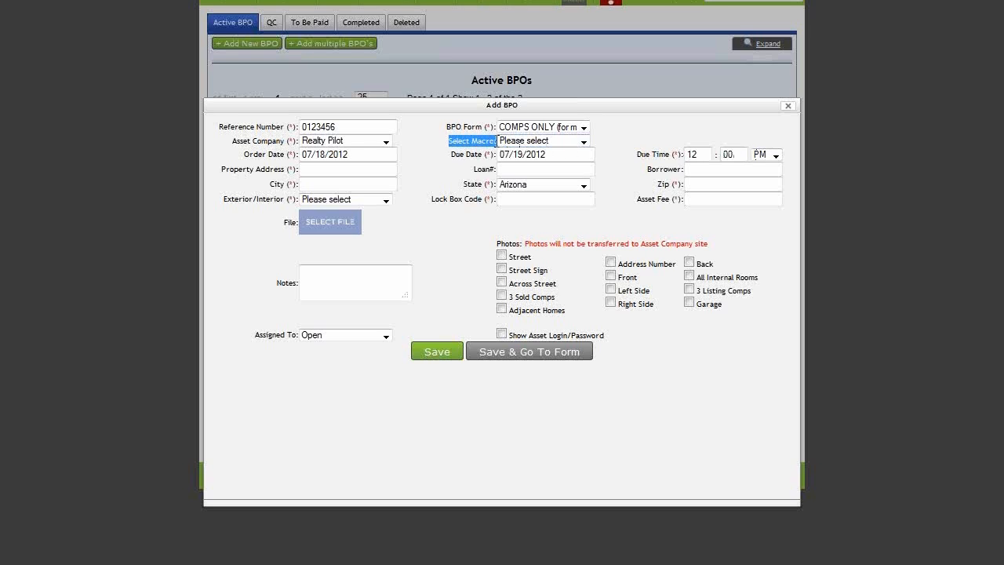
left_click(609, 147)
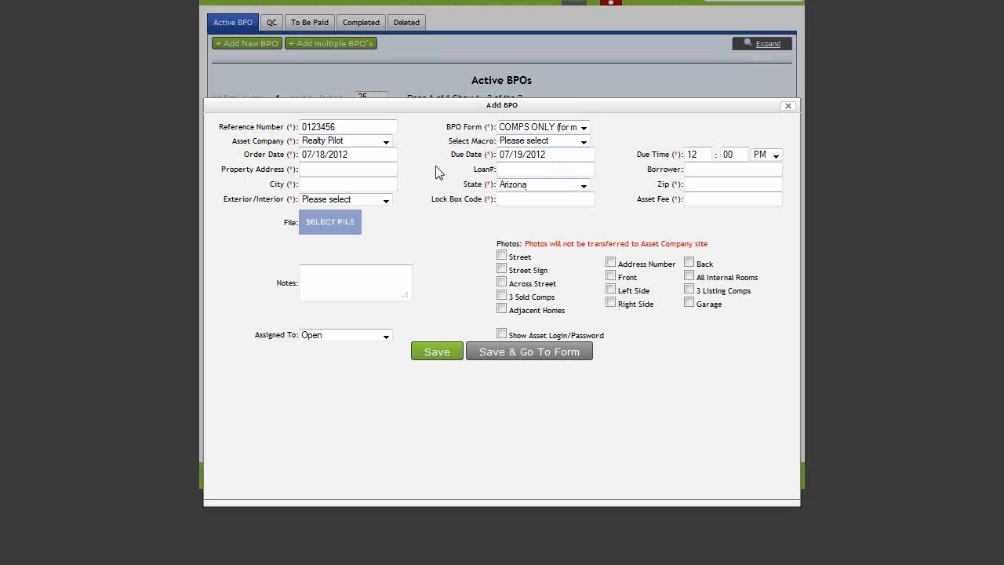
Step: Enter the property's street address, city Phoenix and zip, and make it an Interior inspection
left_click(378, 169)
type("789123 N ")
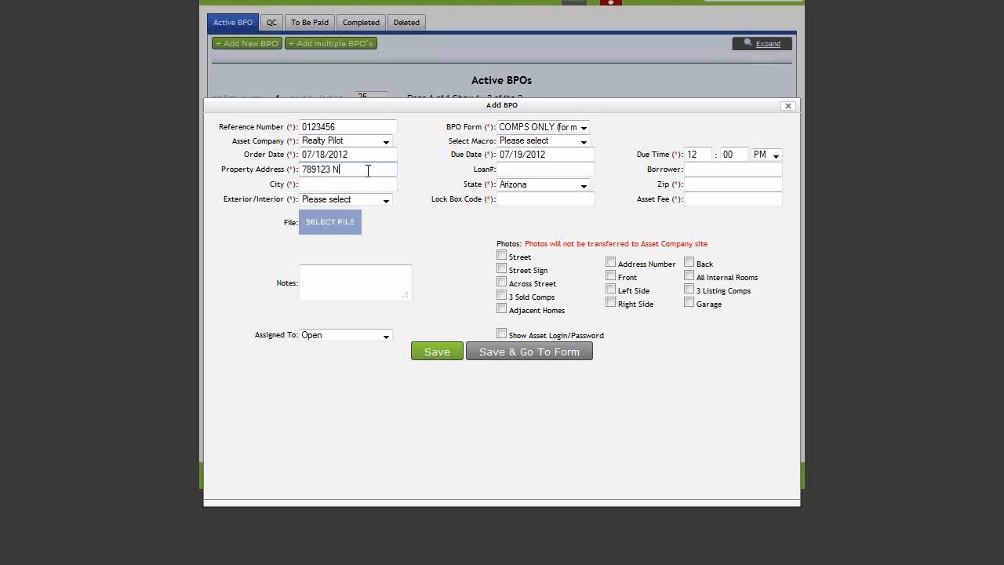
type(". Webinar St.")
key("Tab")
key("Tab")
key("Tab")
type("Phoenix")
key("Tab")
key("Tab")
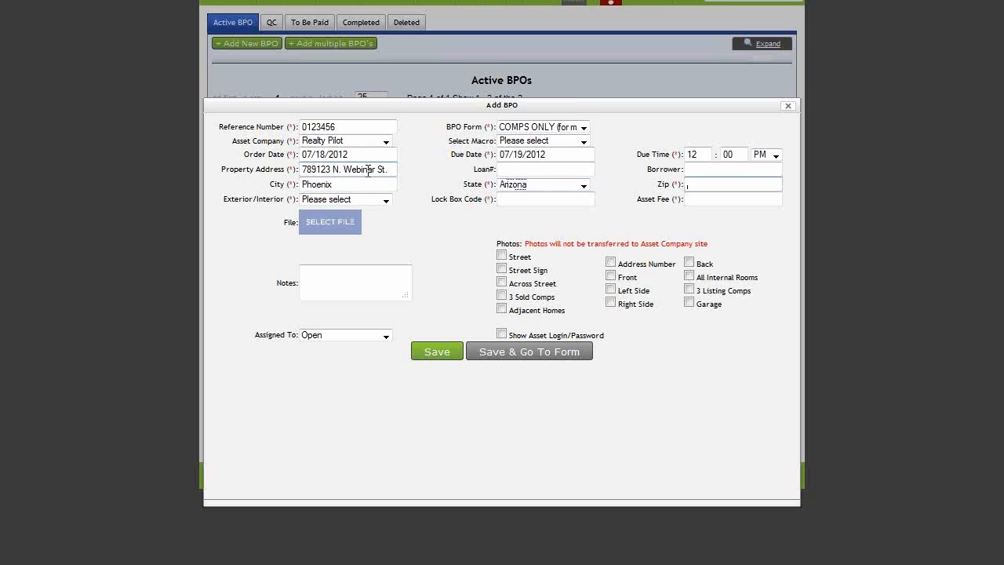
type("85000")
key("Tab")
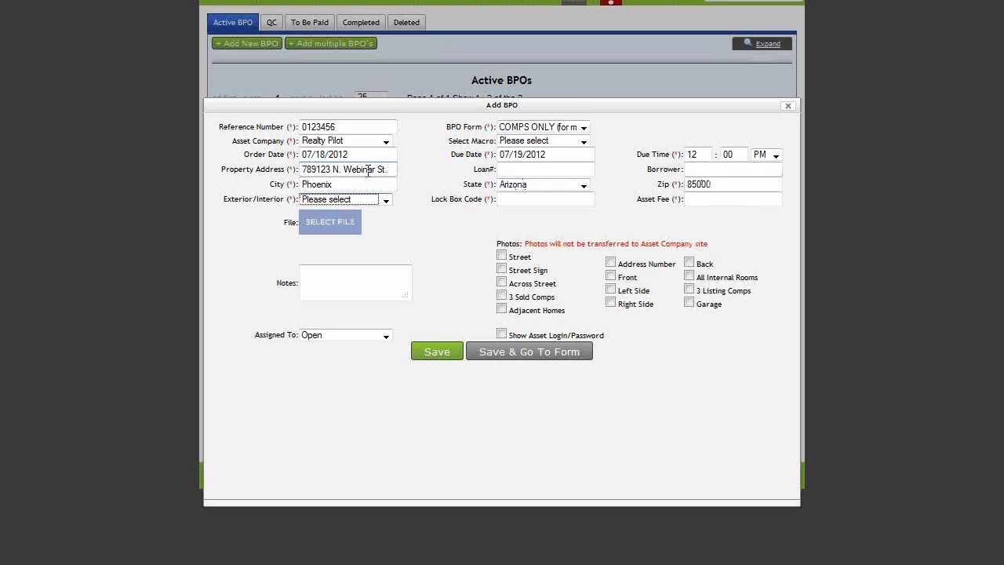
key("i")
key("Tab")
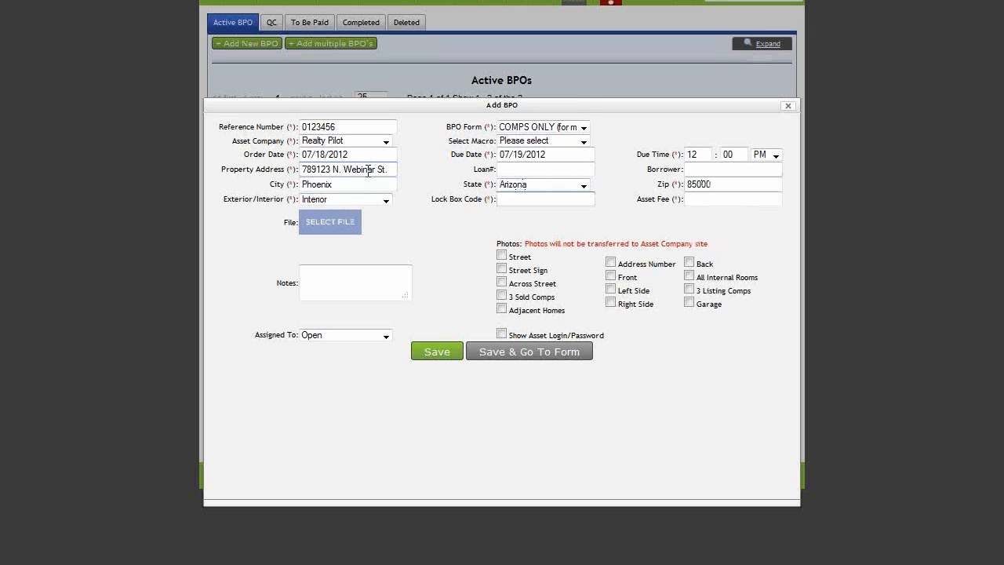
Step: Enter the lock box code and an asset fee of 60.00
type("1234")
key("Tab")
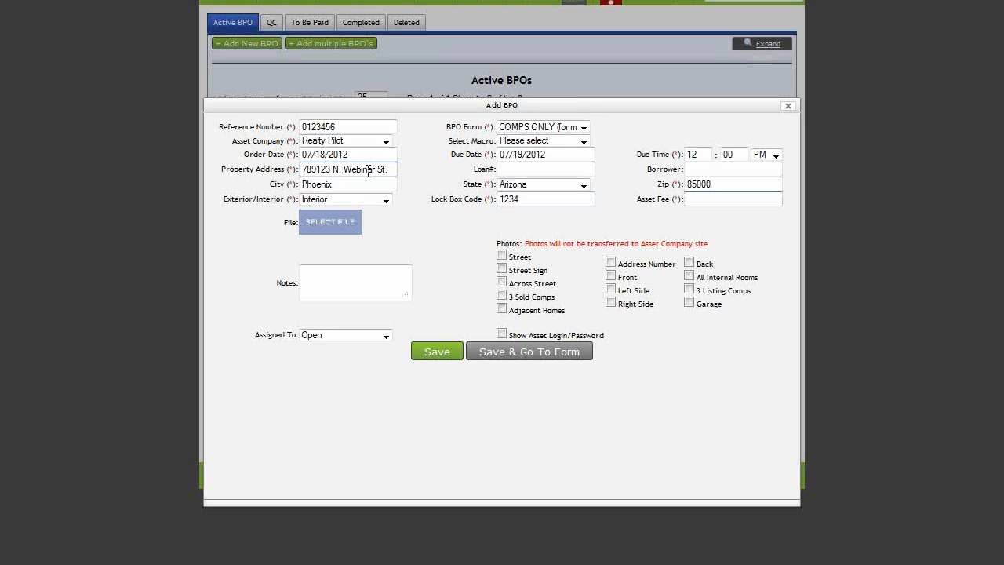
type("60.00")
left_click(381, 269)
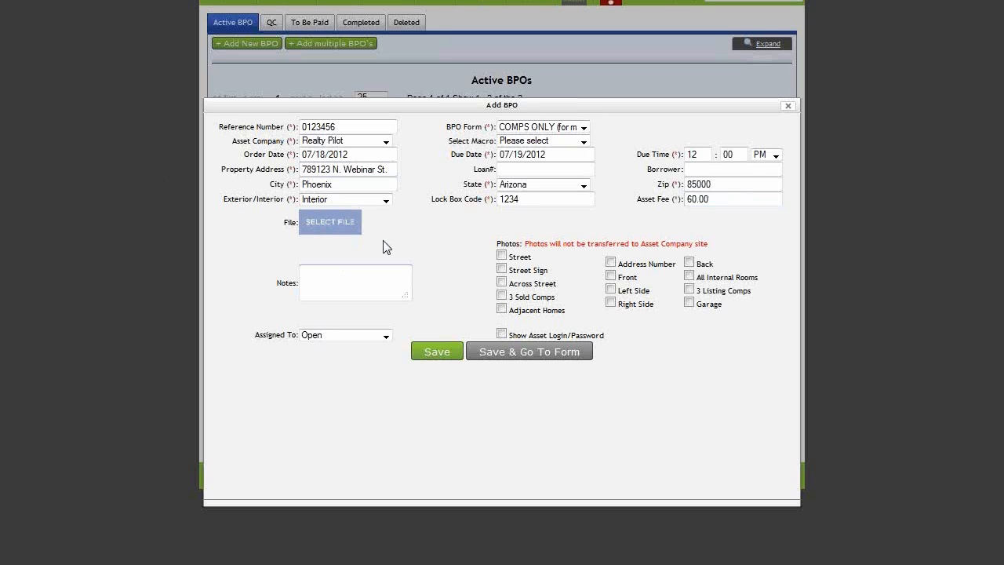
left_click(377, 278)
left_click_drag(263, 334, 292, 341)
Step: Leave the BPO assigned to Open and save it into the Active BPOs list
left_click(385, 335)
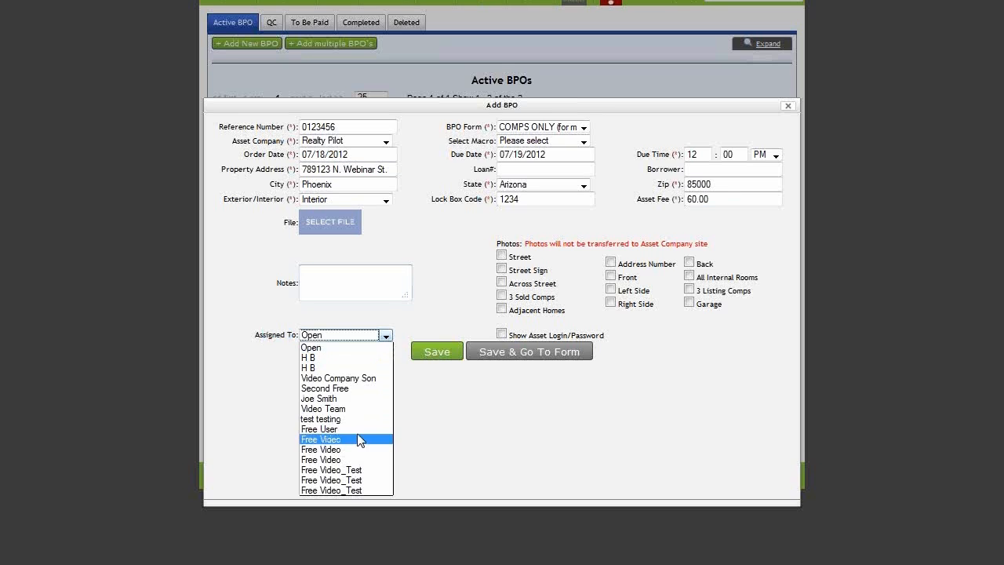
left_click(360, 351)
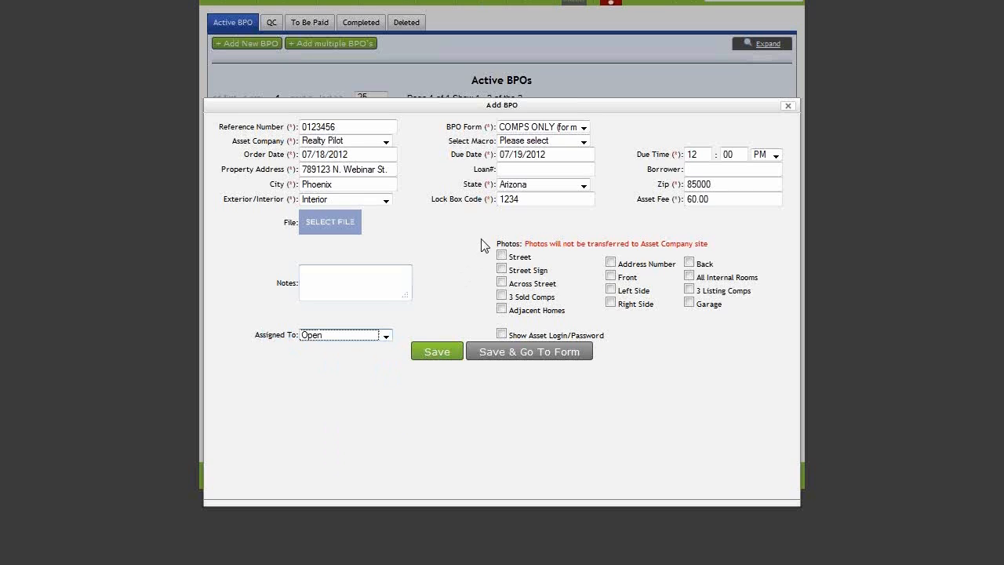
left_click_drag(492, 240, 696, 329)
left_click(702, 338)
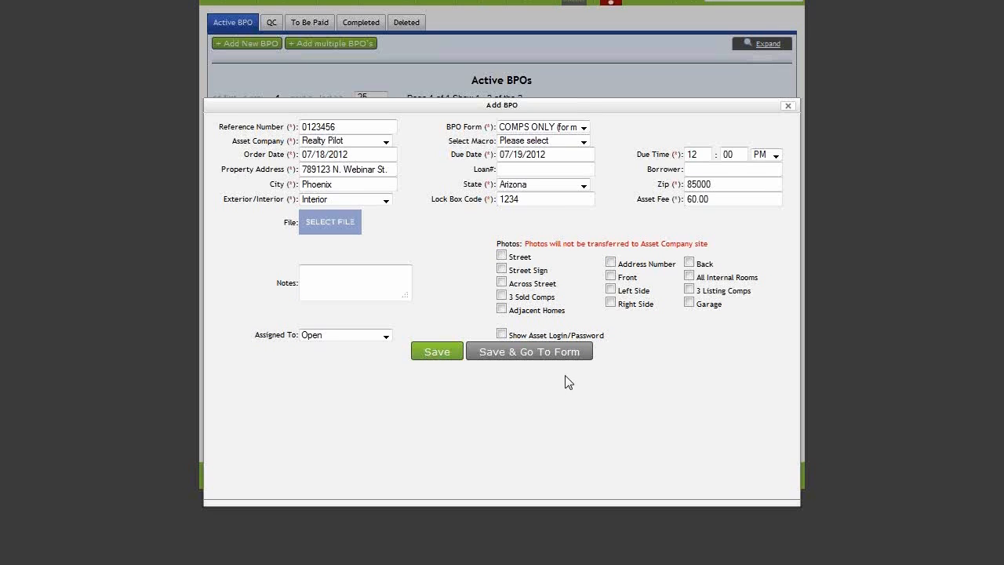
left_click(437, 352)
left_click_drag(218, 149, 820, 148)
left_click(820, 148)
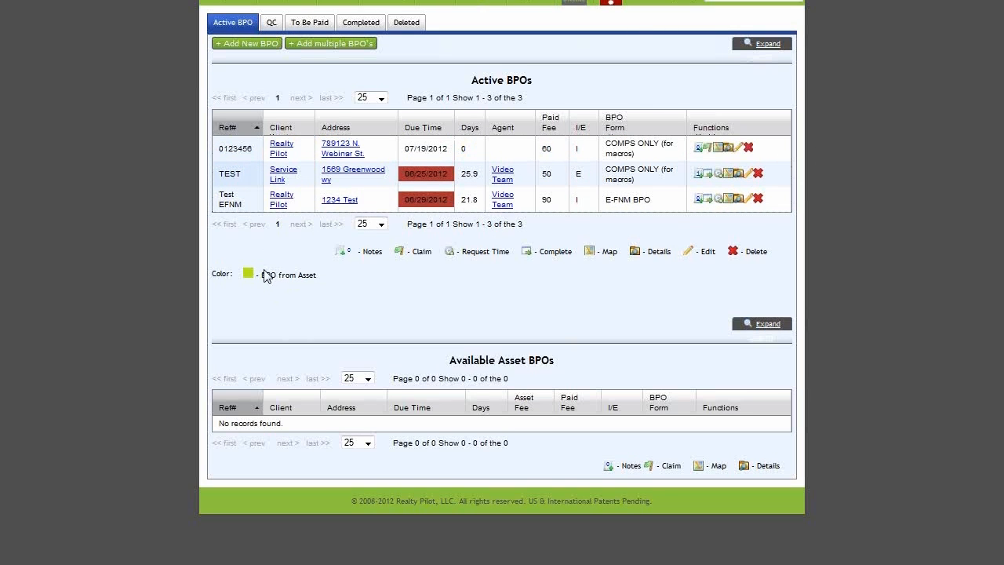
left_click_drag(219, 148, 257, 157)
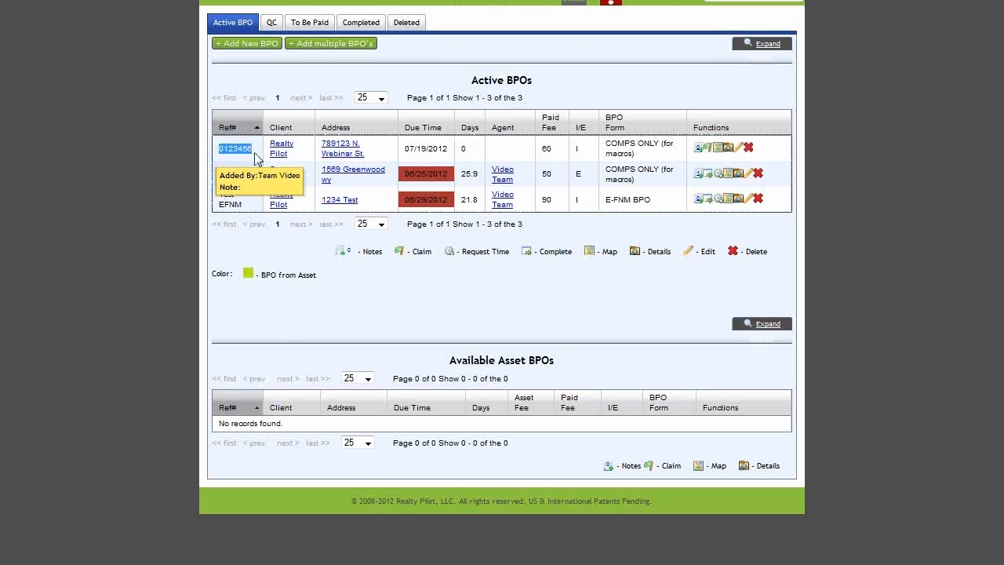
left_click(257, 157)
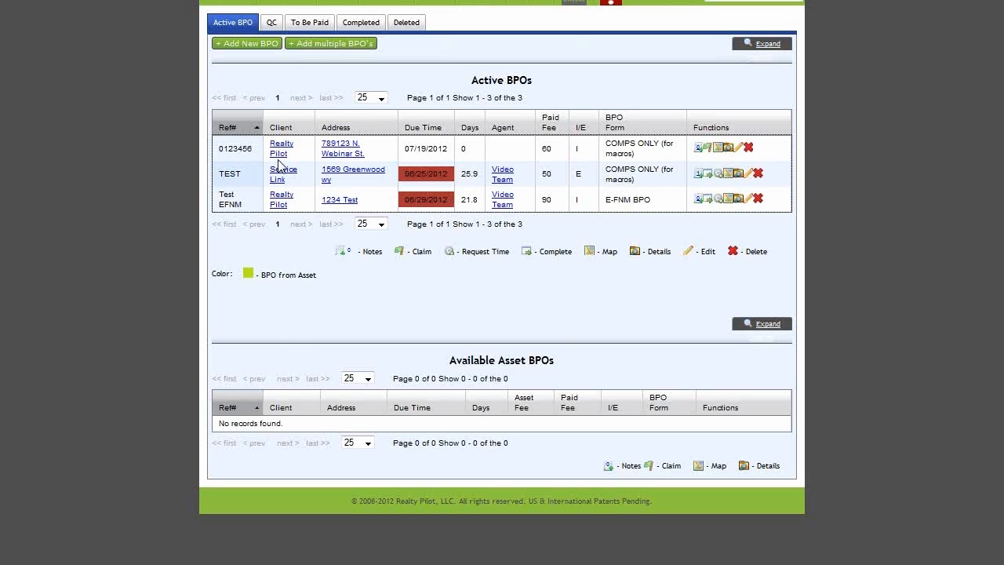
mouse_move(343, 160)
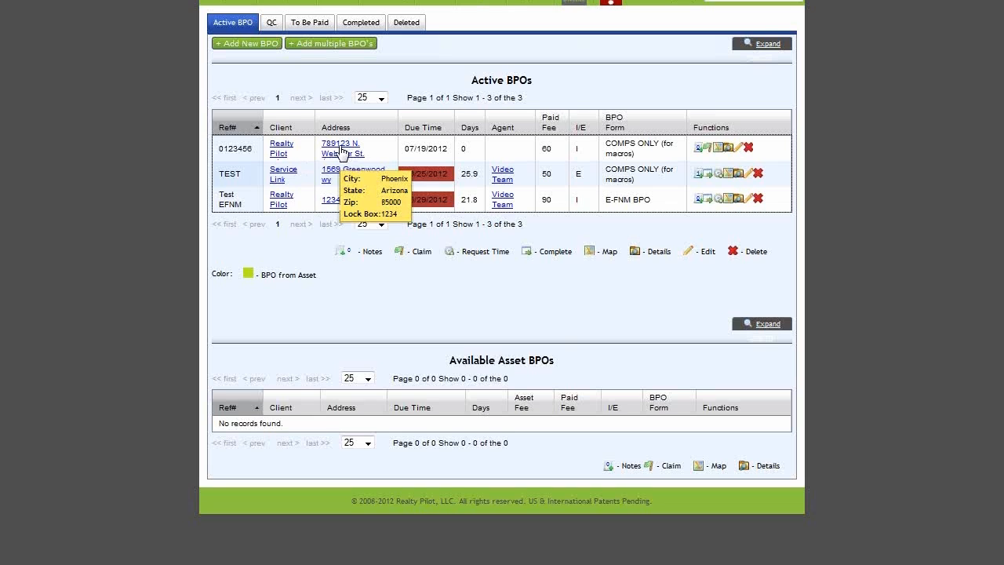
mouse_move(426, 154)
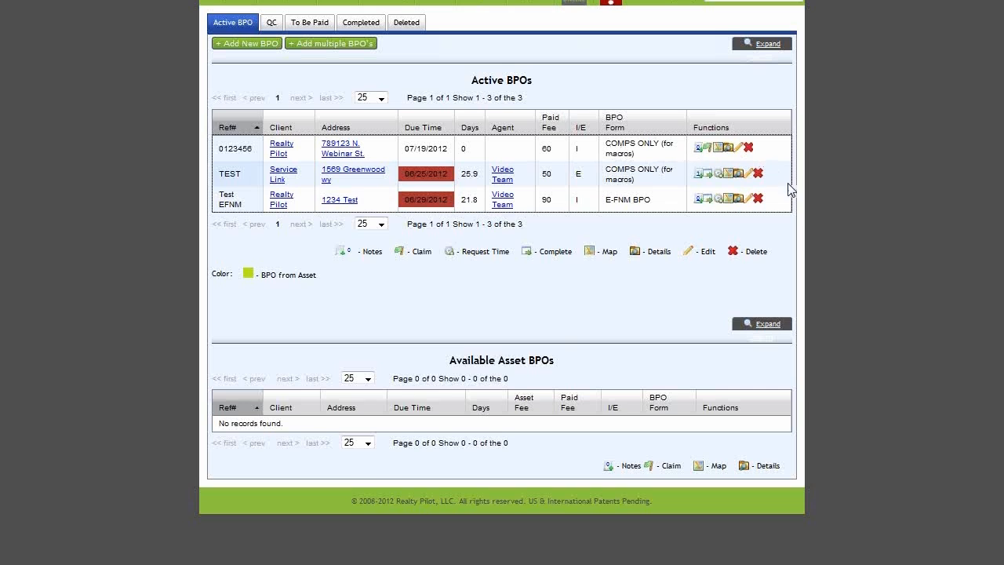
left_click_drag(780, 468, 600, 469)
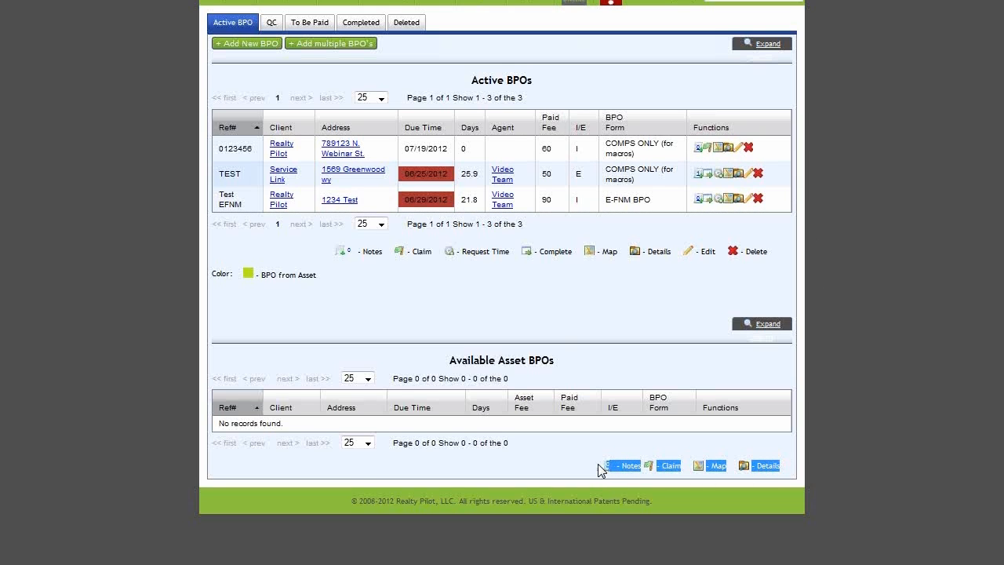
left_click(595, 442)
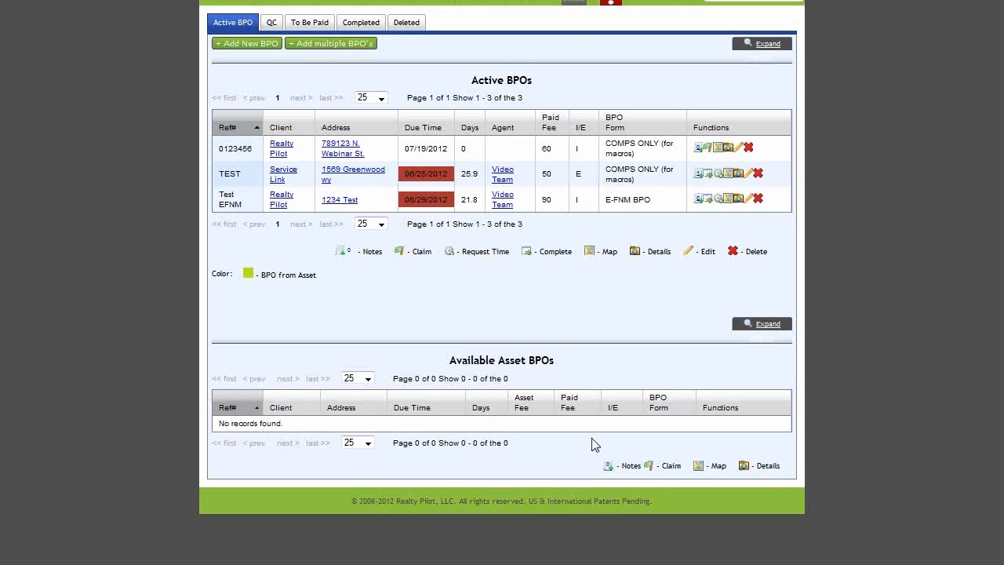
Step: Check the first row's notes without adding one, then claim the new BPO and confirm
left_click(695, 149)
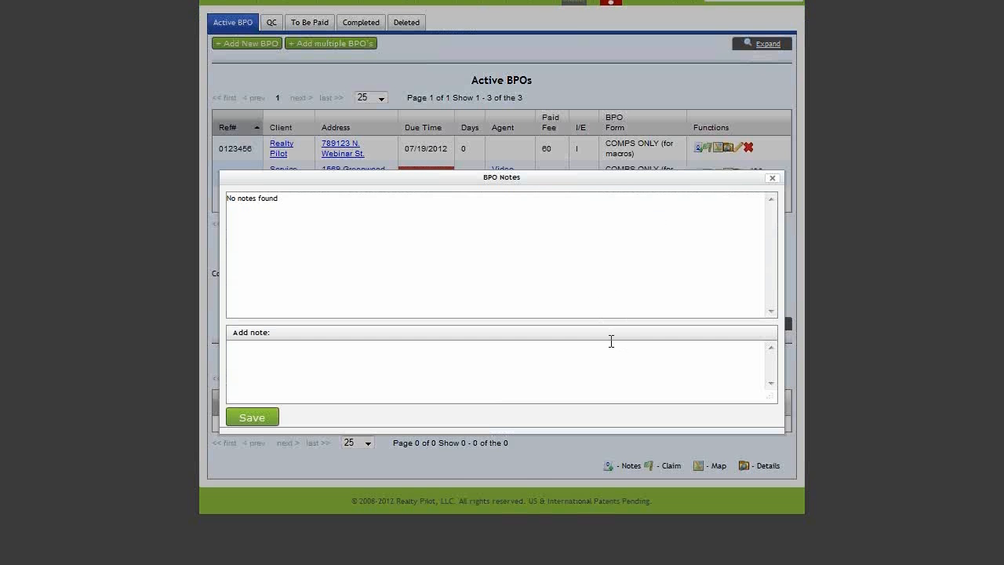
left_click(772, 179)
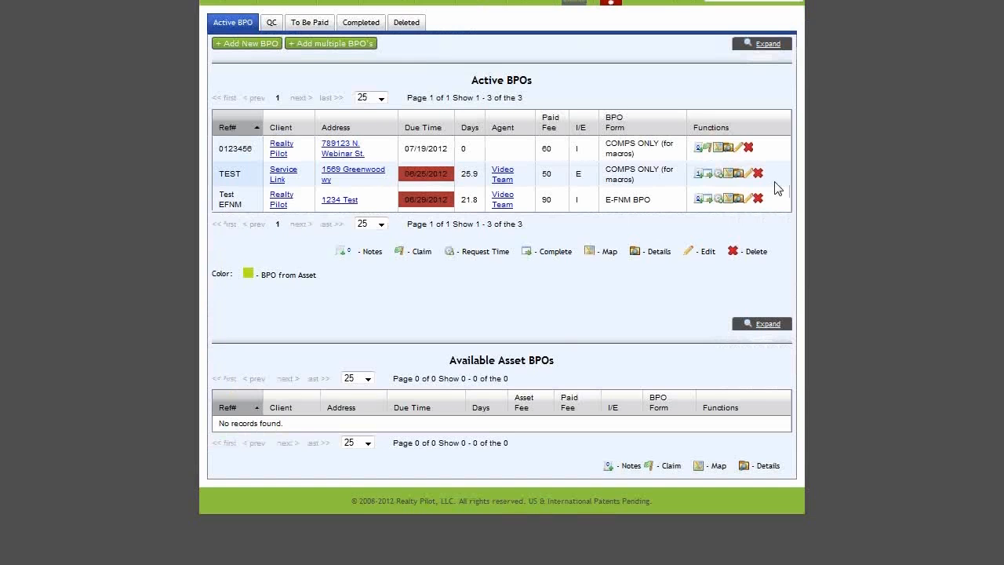
left_click(708, 152)
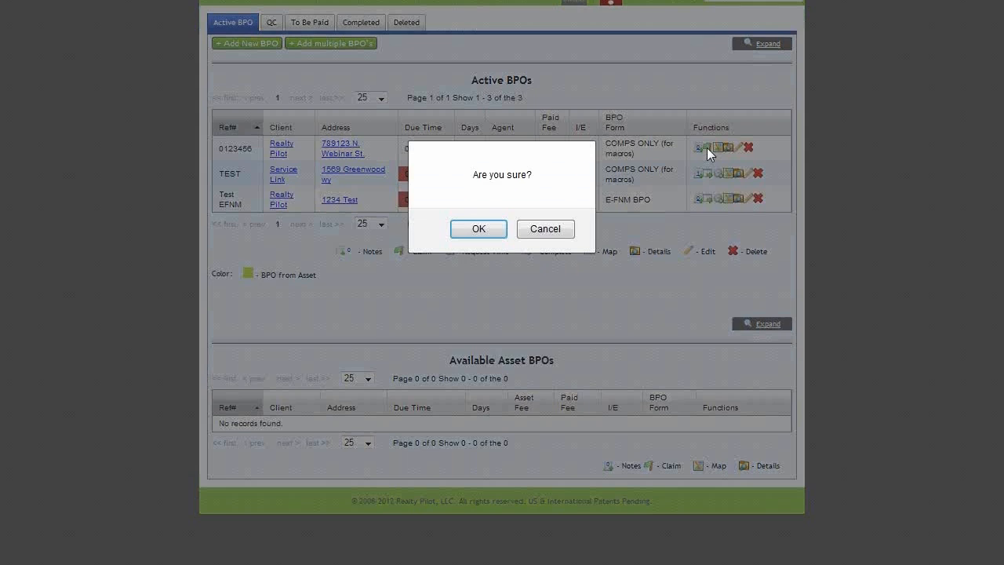
left_click(481, 230)
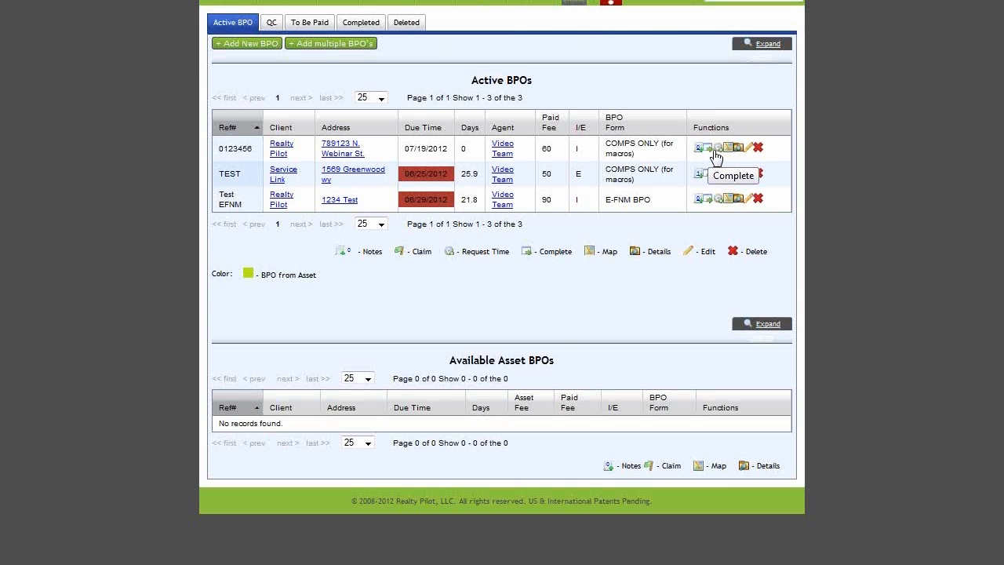
mouse_move(343, 157)
left_click(728, 149)
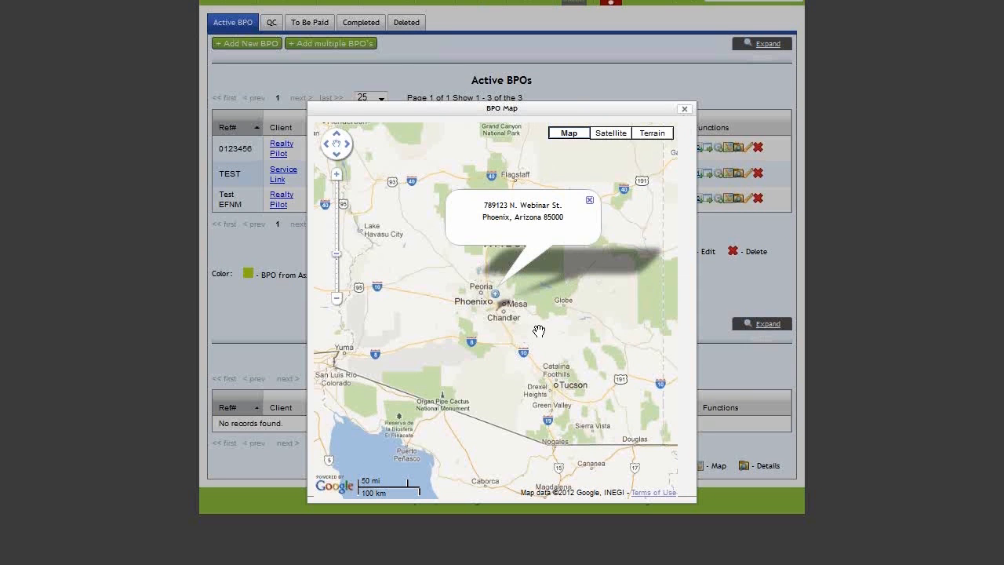
scroll(538, 328, "up", 4)
scroll(412, 277, "down", 4)
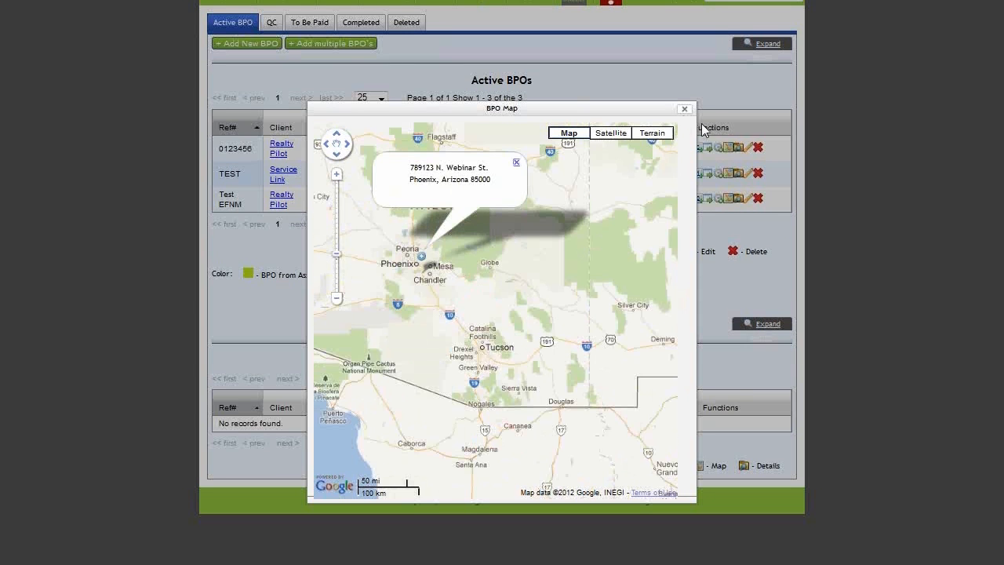
left_click(684, 110)
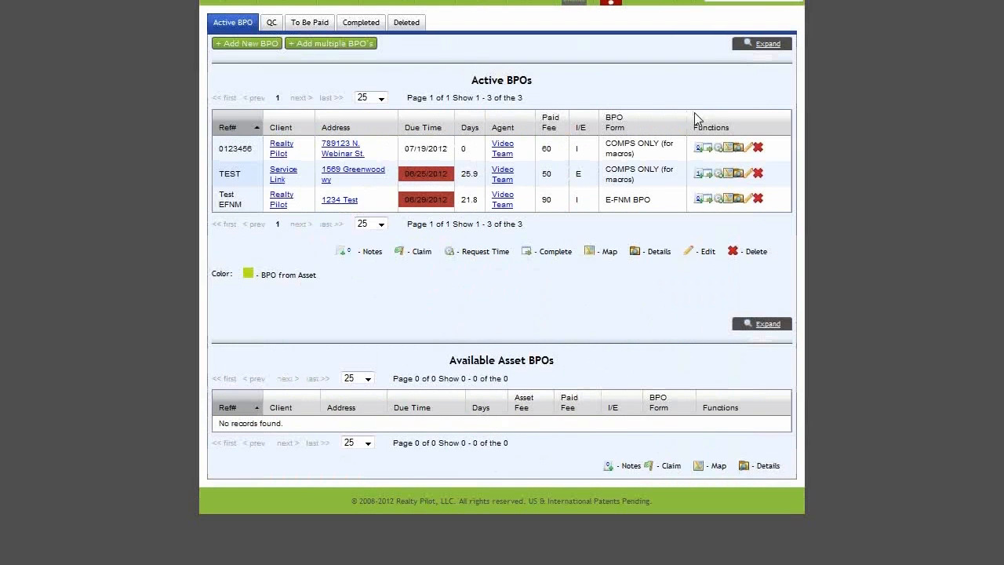
left_click(738, 149)
left_click_drag(227, 163, 617, 422)
left_click(620, 420)
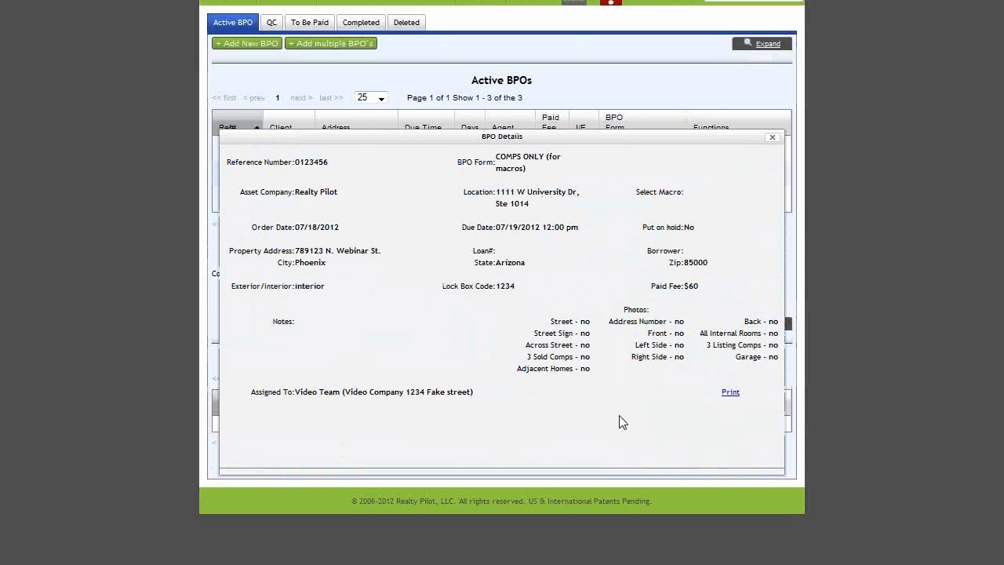
left_click(772, 137)
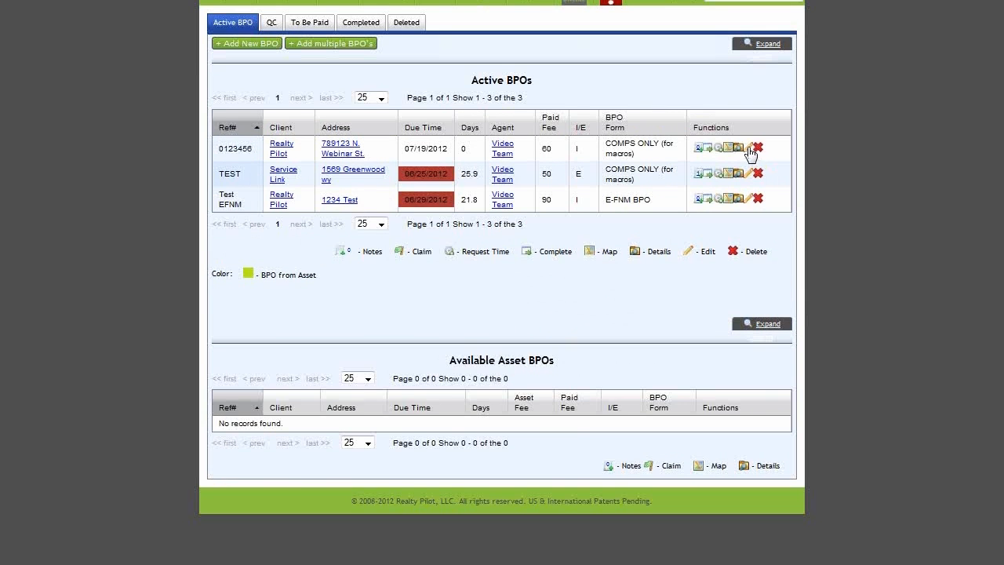
left_click(748, 149)
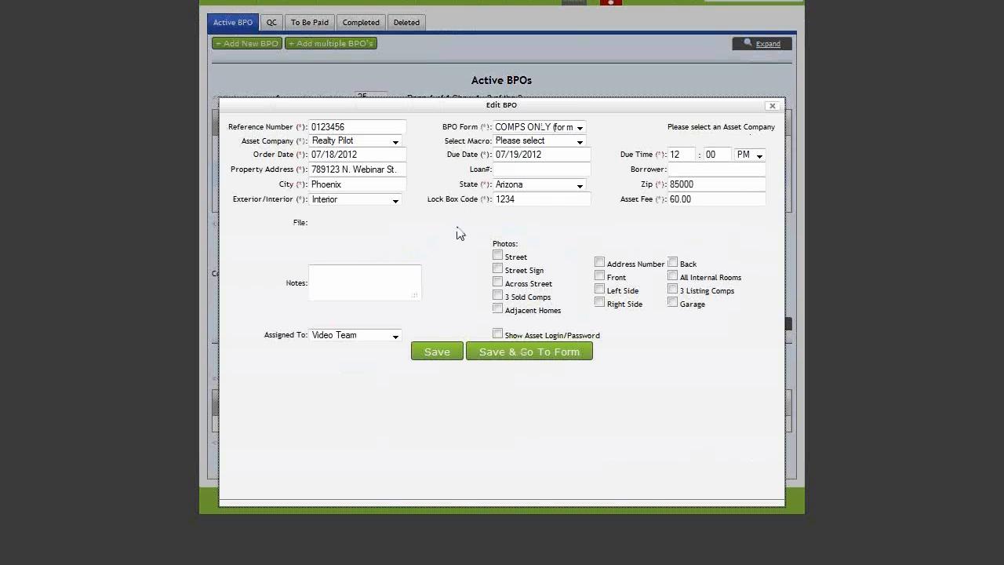
Step: Close the Edit BPO dialog and set the residential BPO form's Date to 07/18/2012
left_click(772, 106)
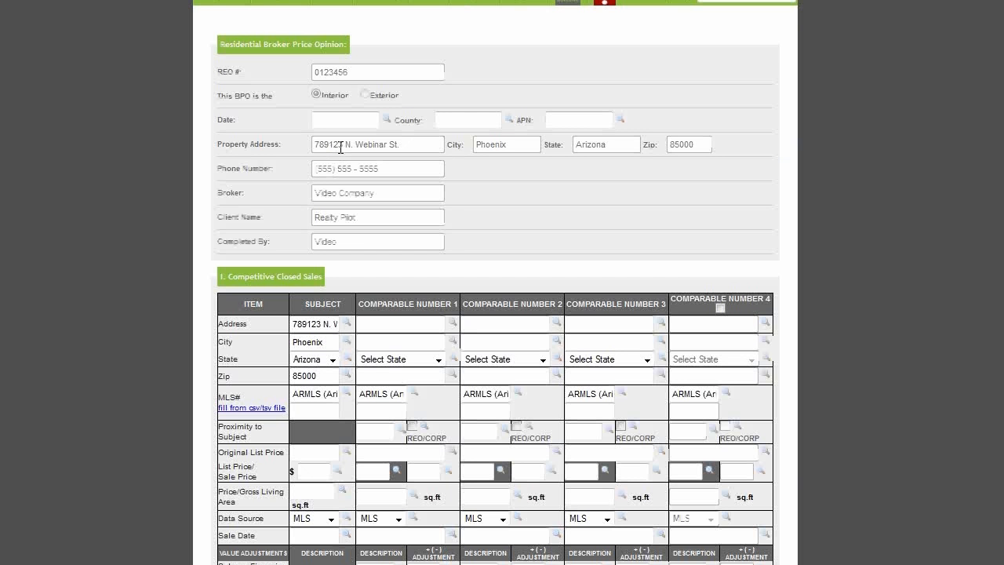
scroll(565, 198, "down", 2)
scroll(566, 200, "up", 2)
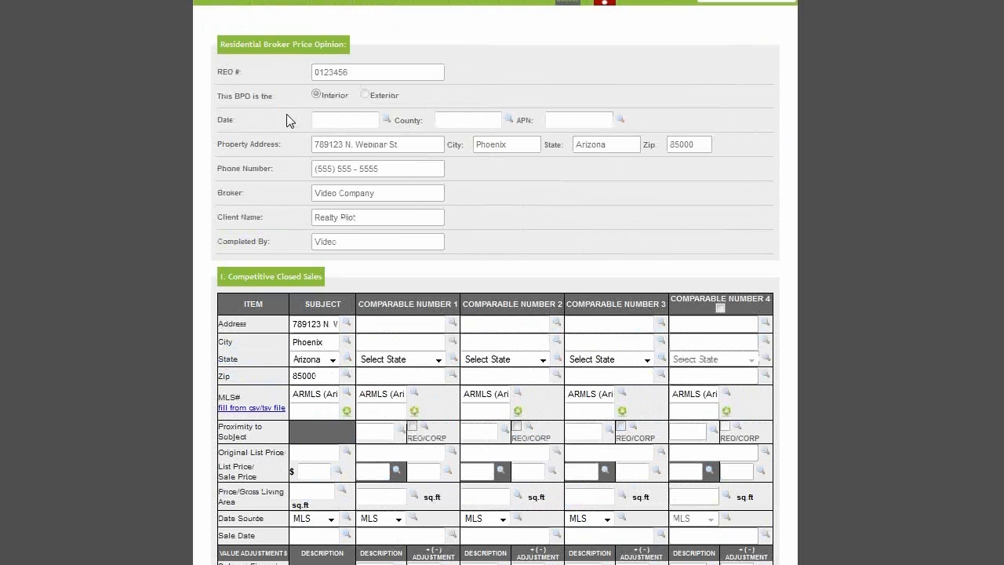
left_click(348, 122)
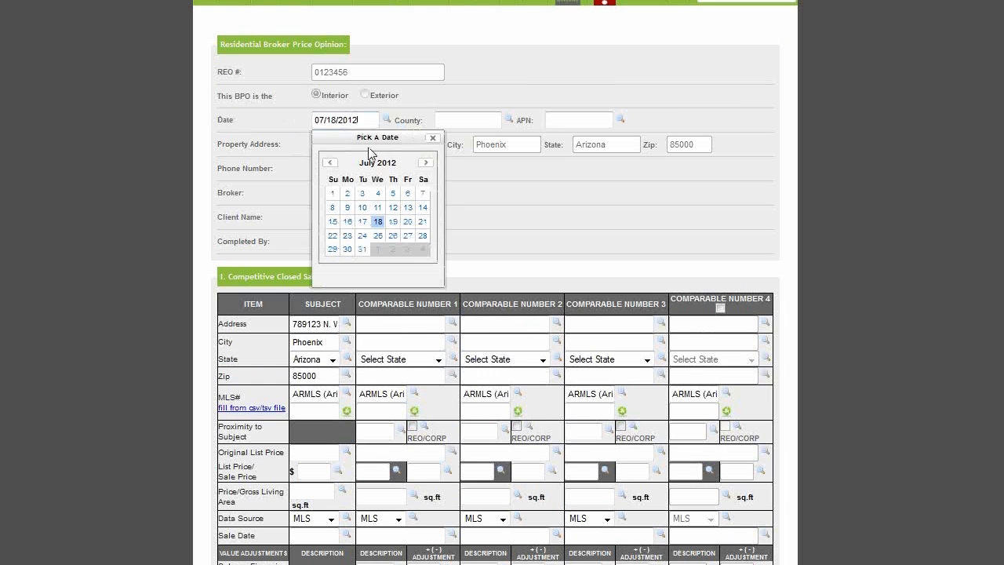
left_click(378, 222)
left_click(453, 119)
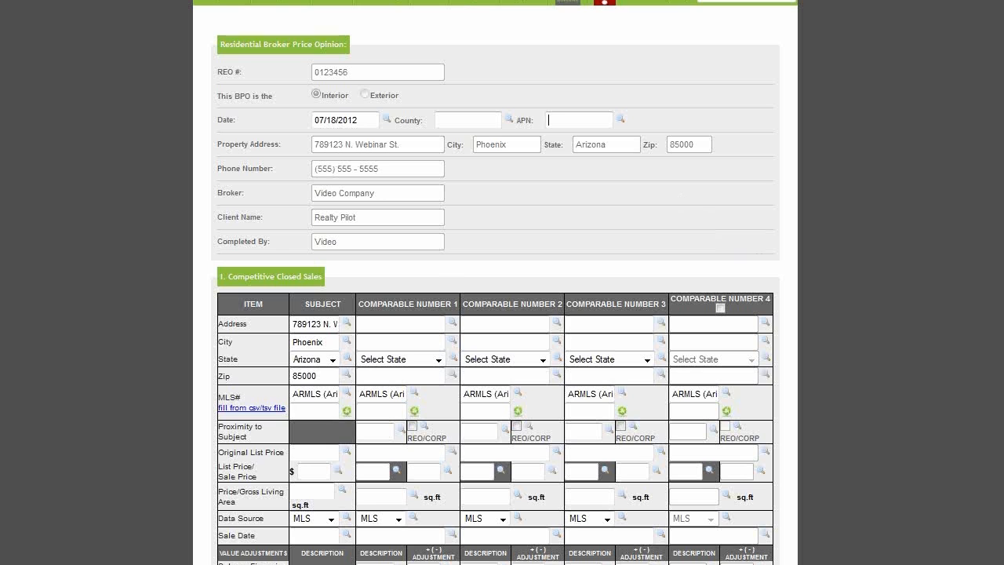
scroll(518, 329, "down", 2)
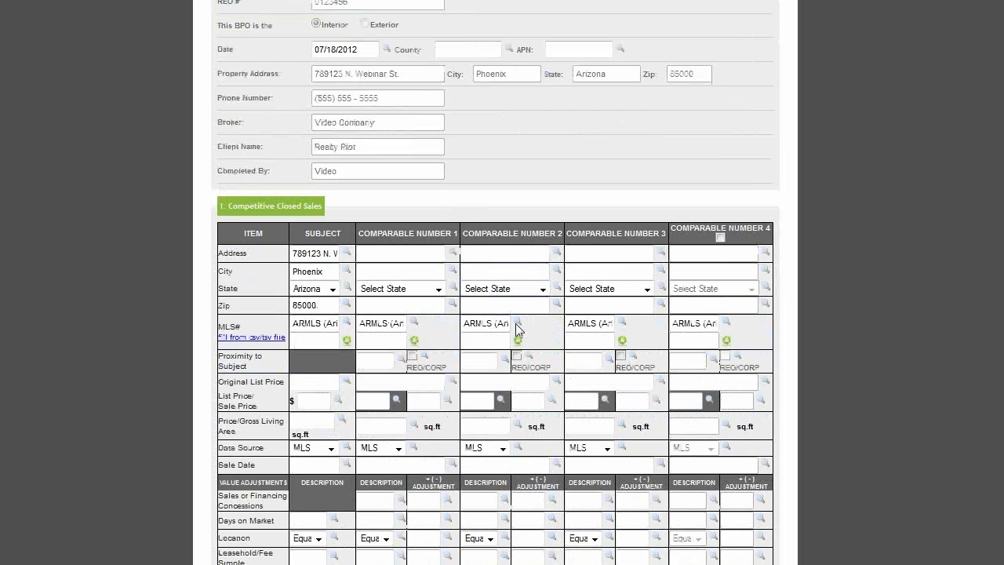
scroll(517, 329, "down", 4)
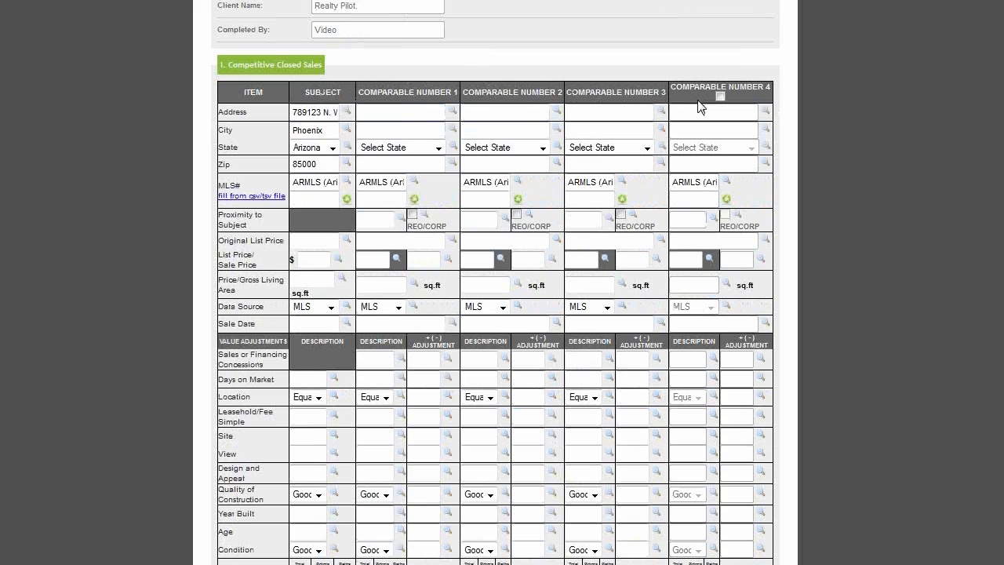
left_click(720, 96)
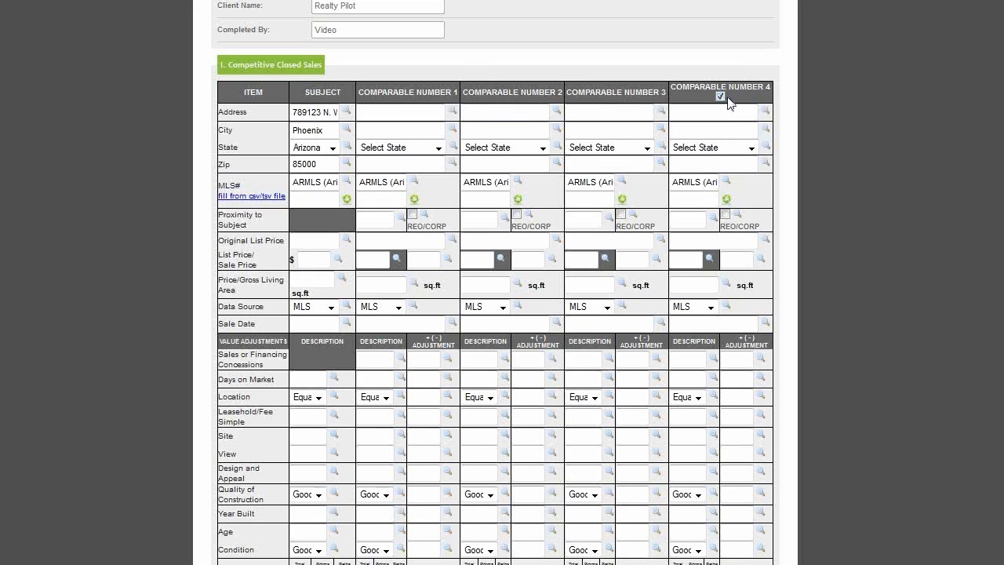
left_click(720, 96)
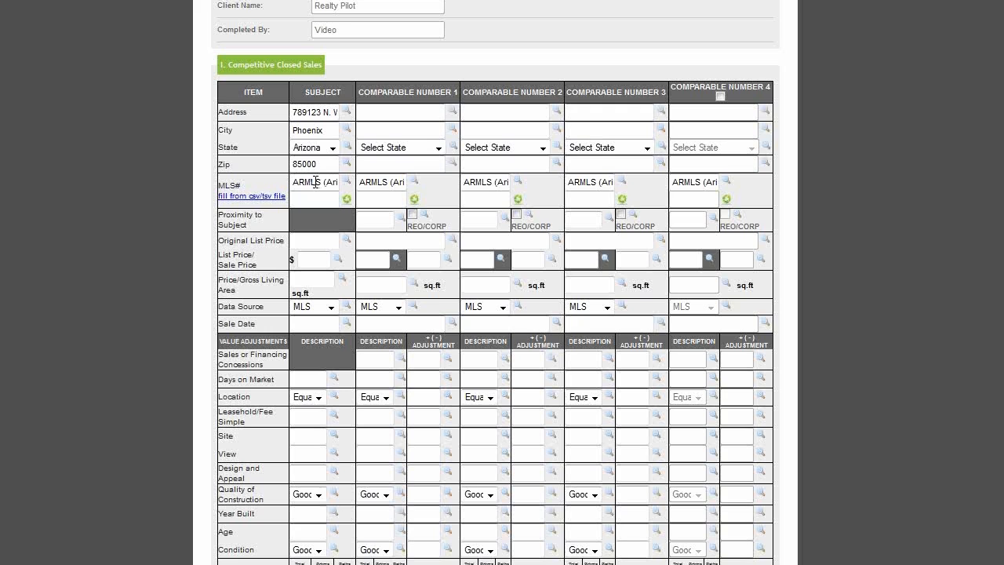
Step: Choose ARMLS with the Residential user class as the subject's MLS provider
left_click(315, 182)
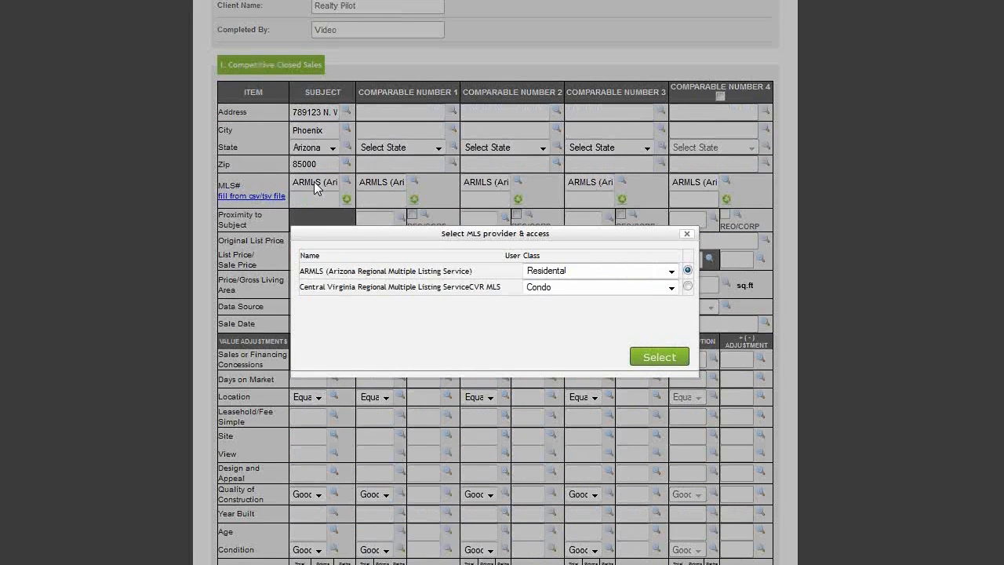
left_click(672, 271)
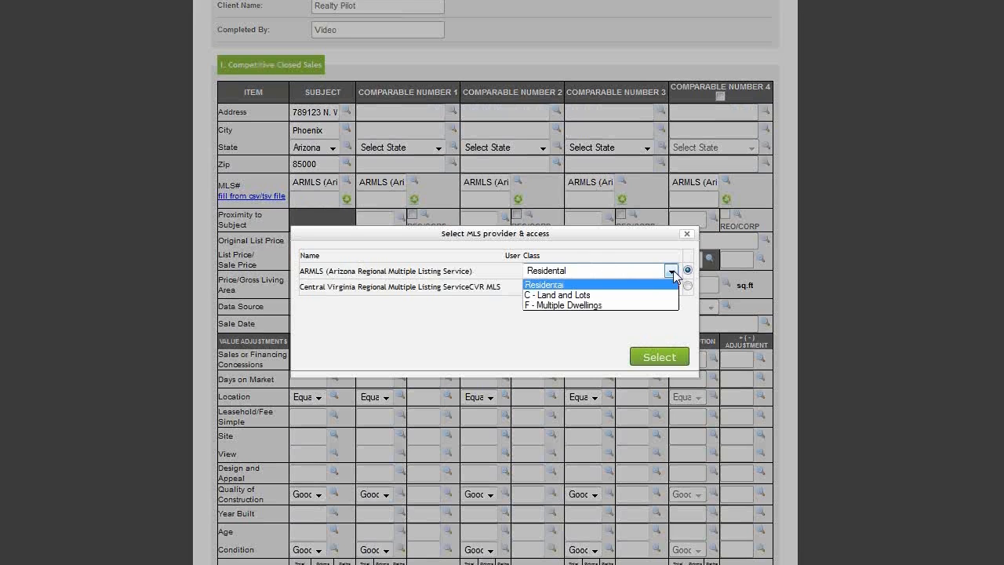
left_click(548, 284)
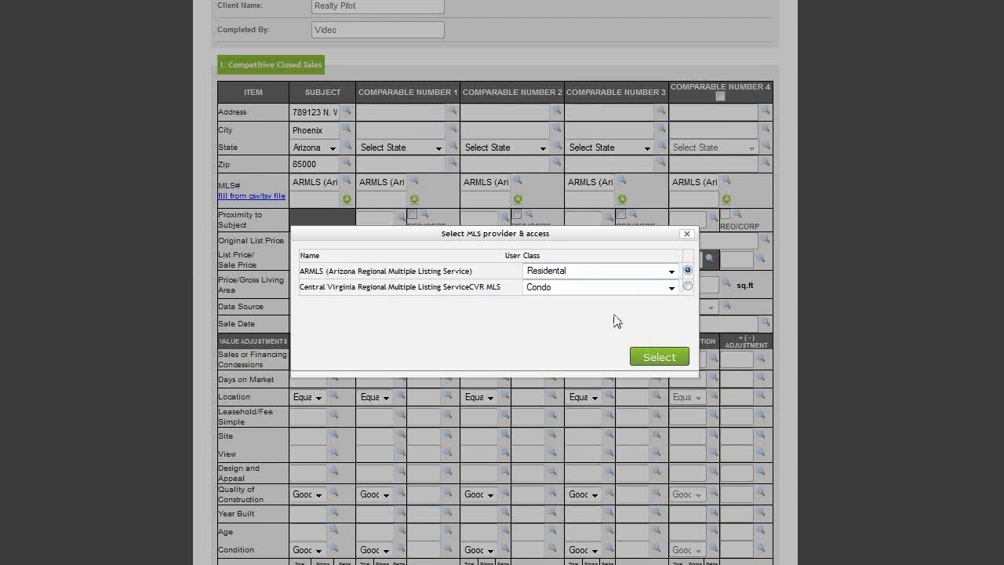
left_click(658, 358)
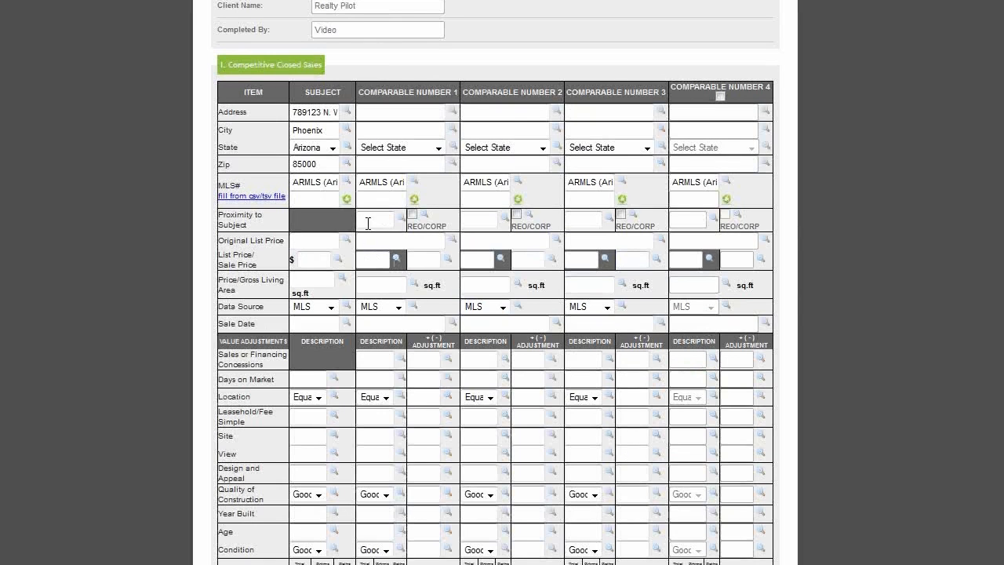
Step: Enter subject MLS# 4760332 and fill the subject column from the listing
left_click(319, 198)
type("4760332")
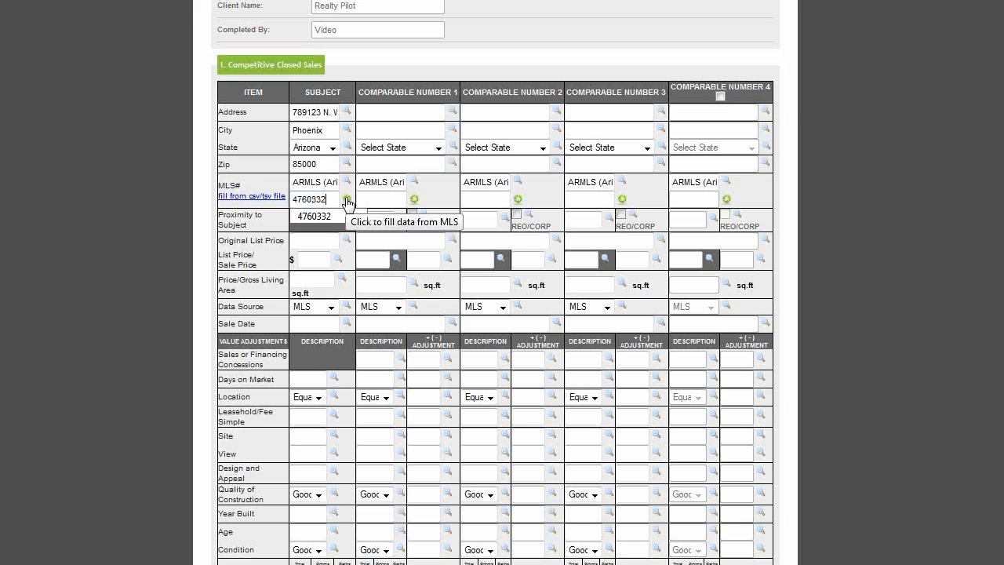
left_click(345, 199)
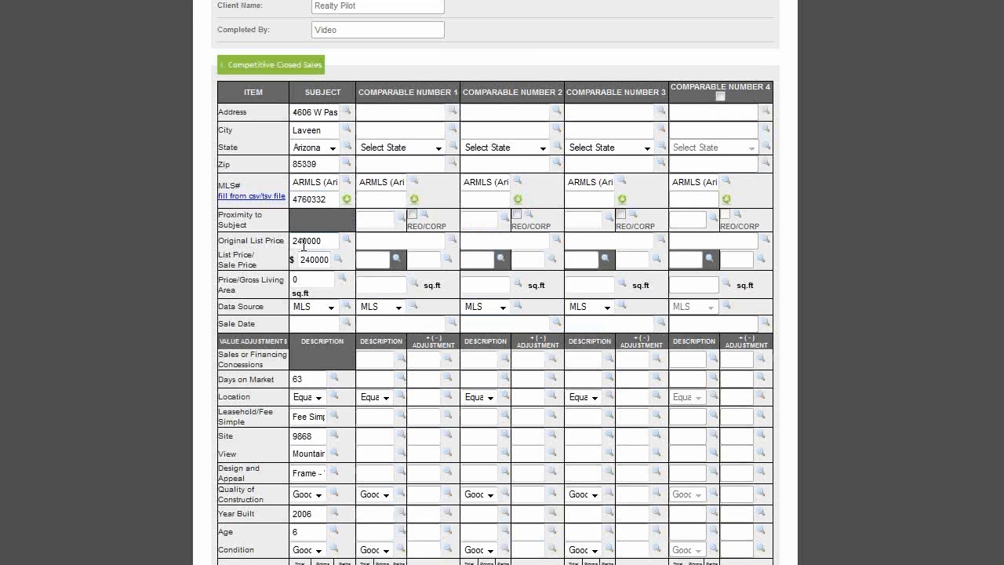
scroll(312, 239, "down", 3)
scroll(316, 329, "down", 3)
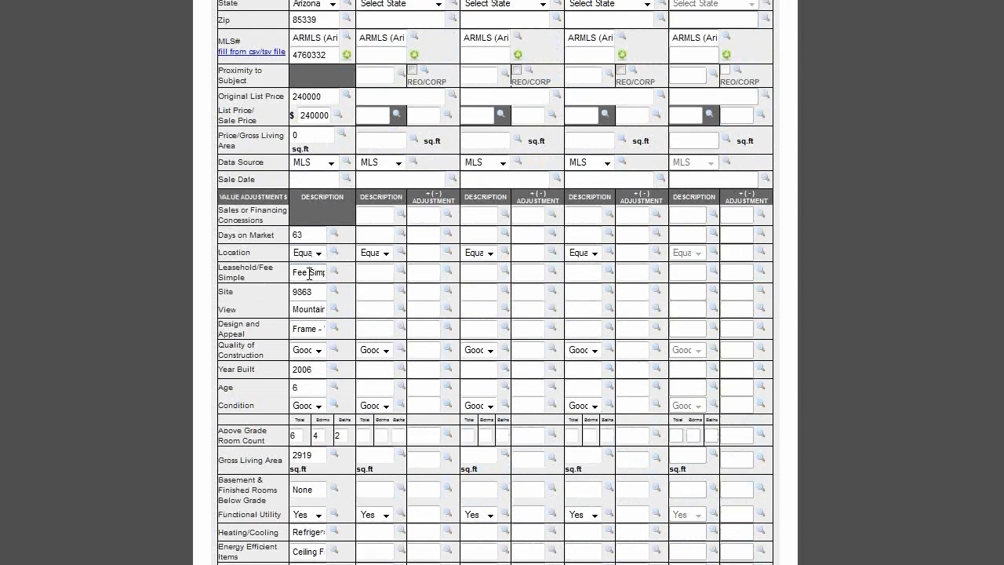
scroll(329, 419, "down", 2)
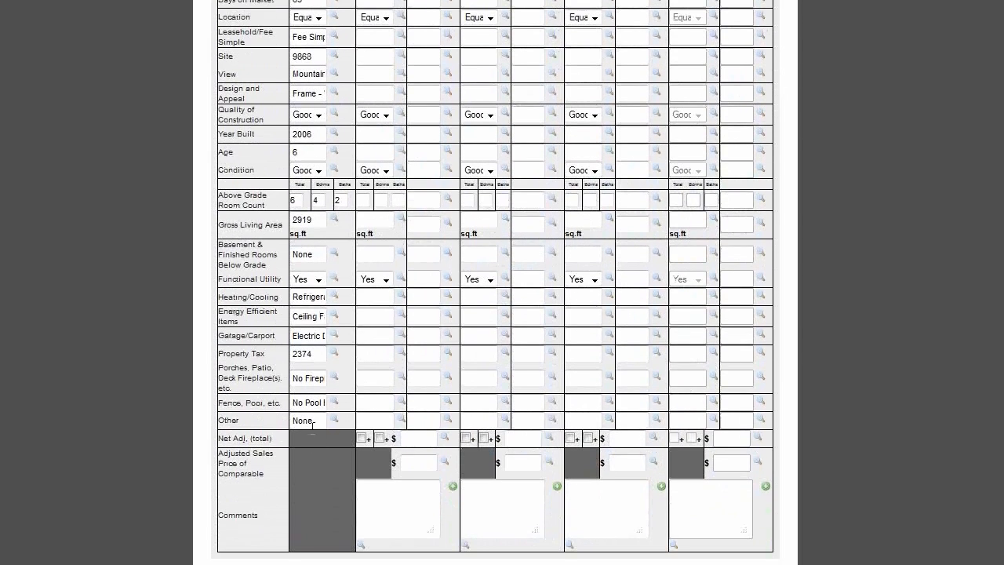
scroll(319, 252, "up", 8)
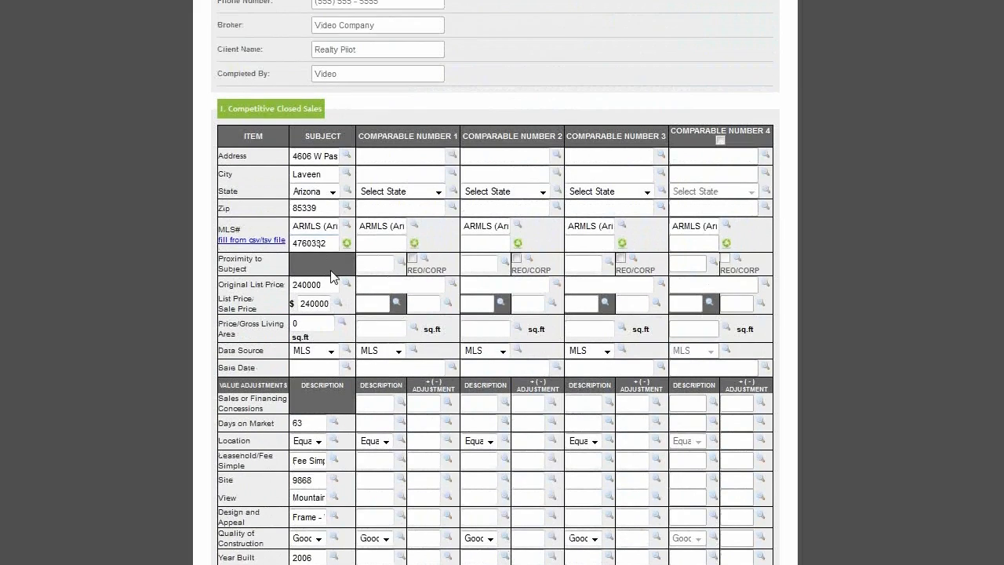
Step: Auto-fill Comparable 1 from MLS# 4694884: Phoenix, 16000 sale price, sold 04/20/2012
left_click(382, 242)
type("46")
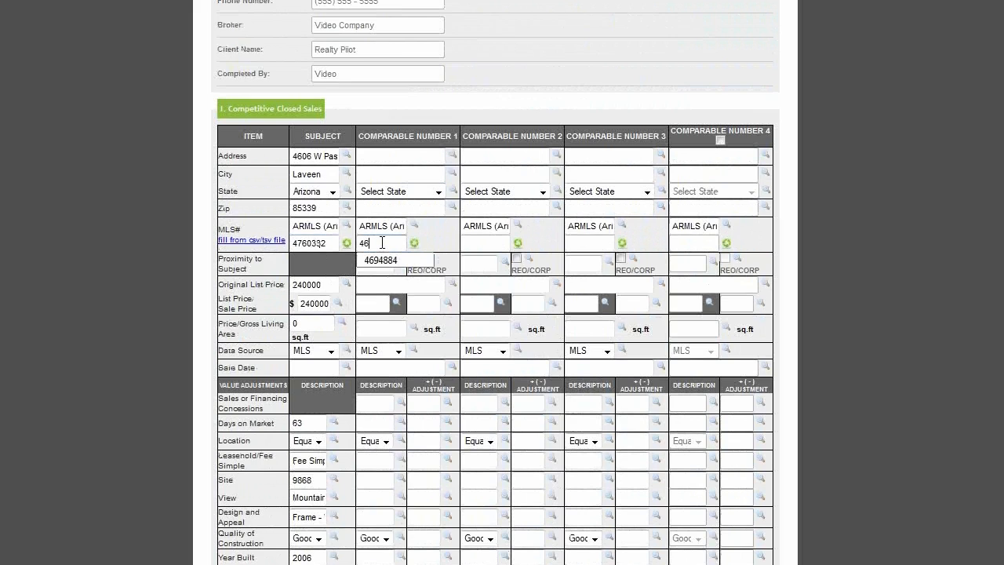
type("94884")
left_click(414, 243)
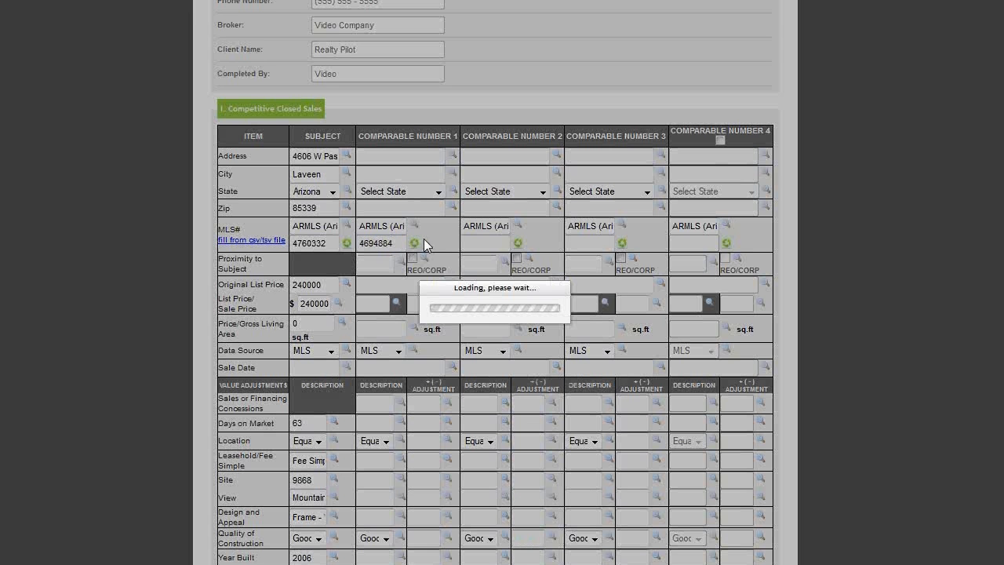
scroll(425, 237, "down", 4)
scroll(423, 234, "up", 2)
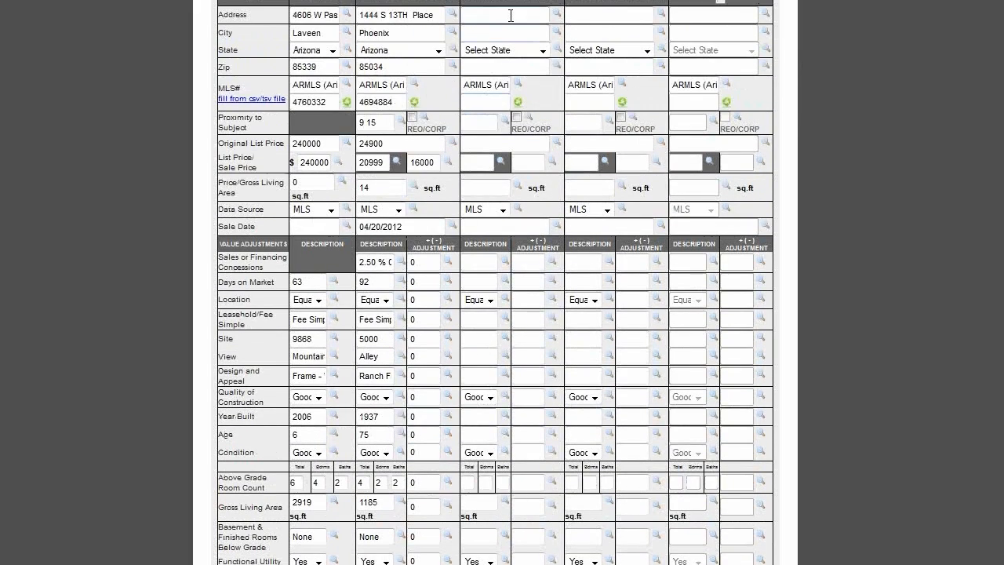
scroll(635, 24, "down", 4)
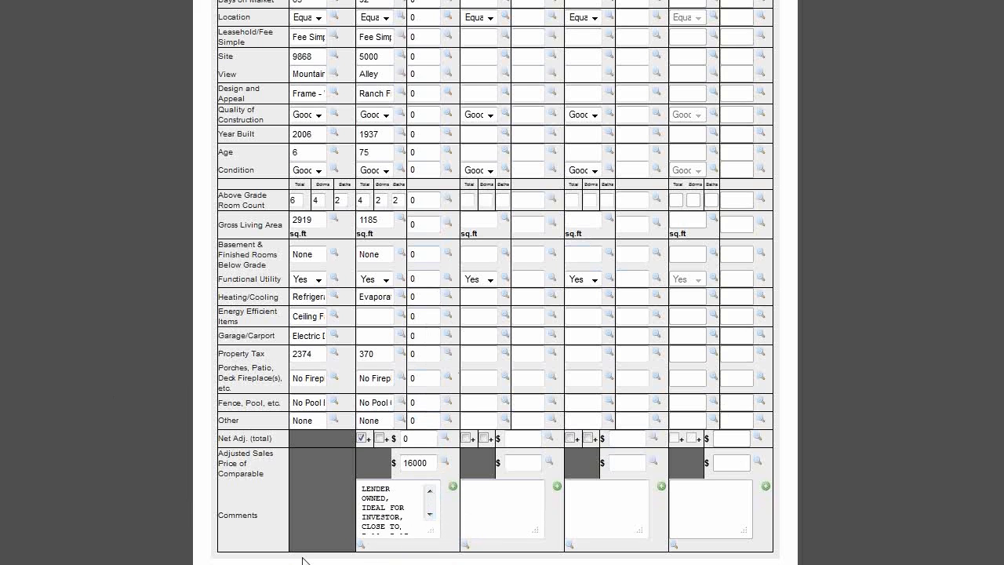
scroll(429, 494, "up", 5)
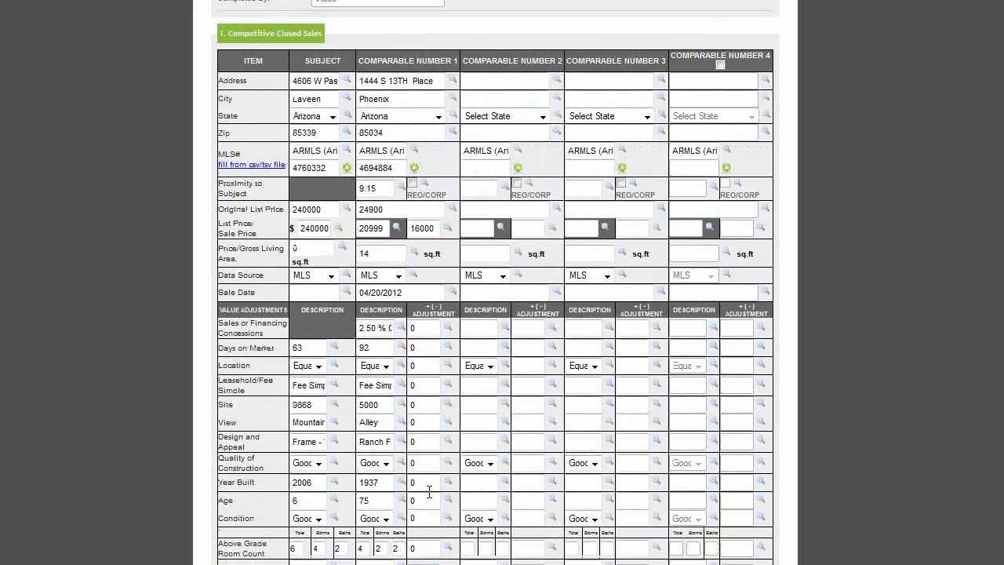
scroll(429, 494, "up", 2)
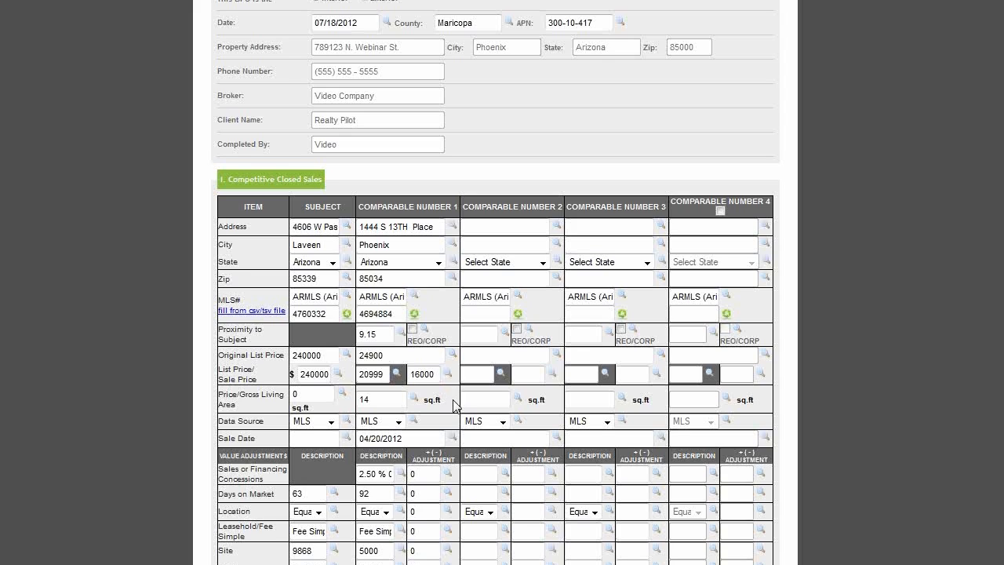
left_click_drag(307, 203, 661, 222)
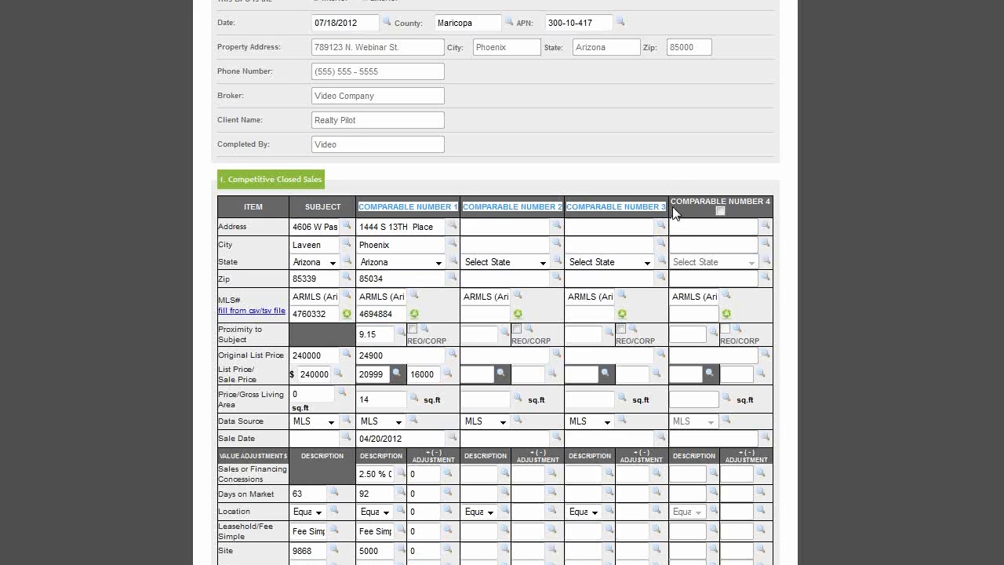
left_click(678, 190)
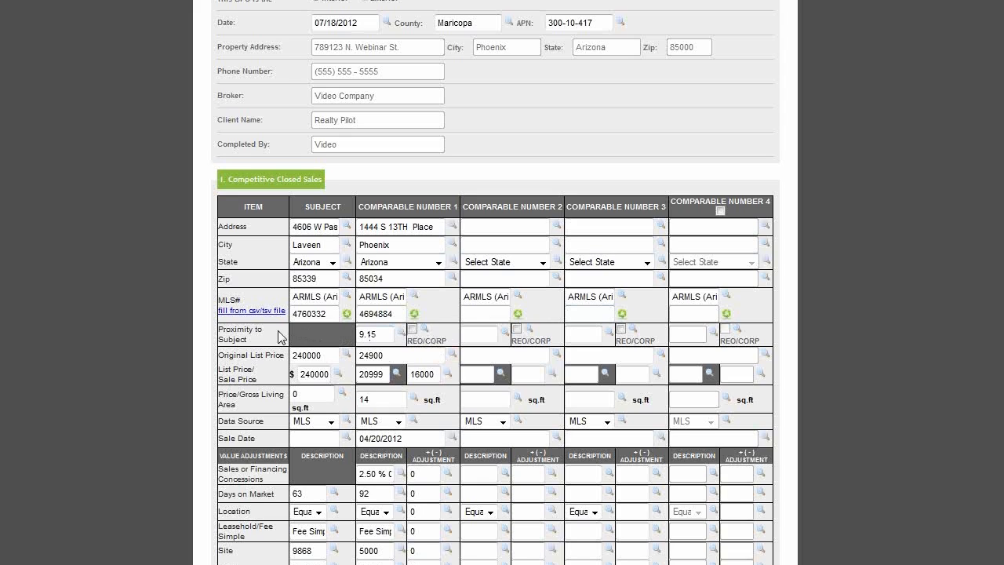
Step: Upload the 6/6/2012 MLS export csv through 'fill from csv/tsv file'
left_click(230, 314)
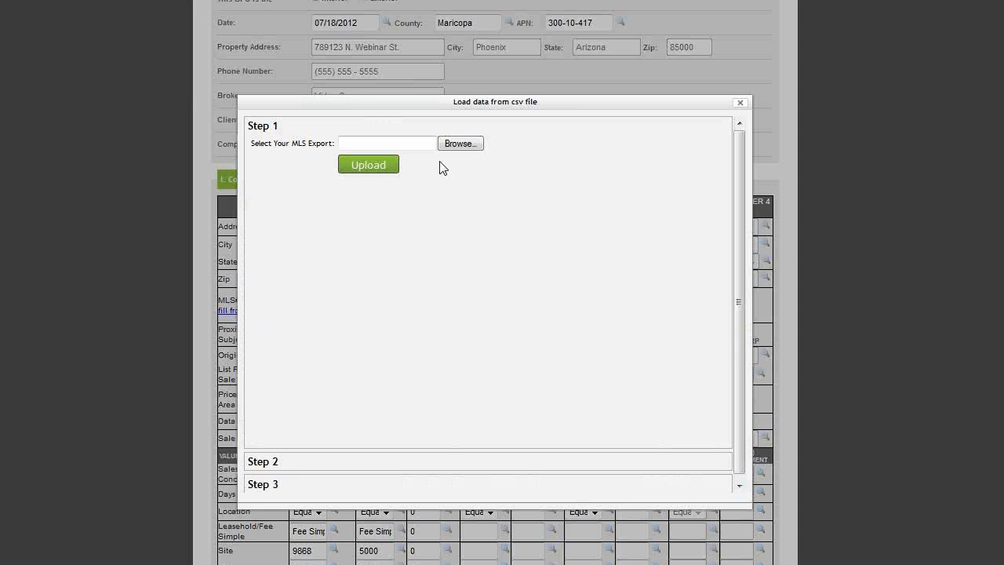
left_click(461, 149)
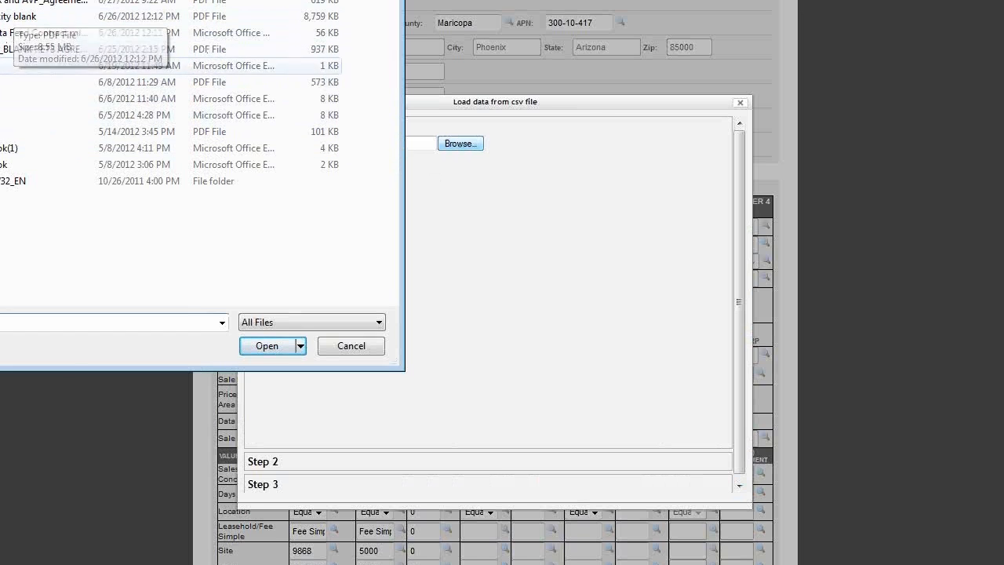
double_click(47, 98)
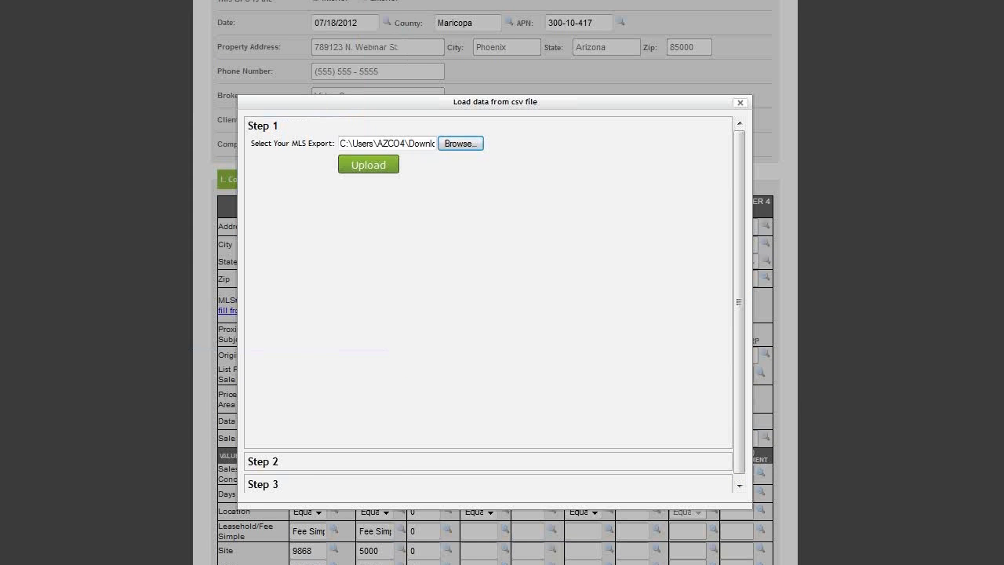
left_click(356, 176)
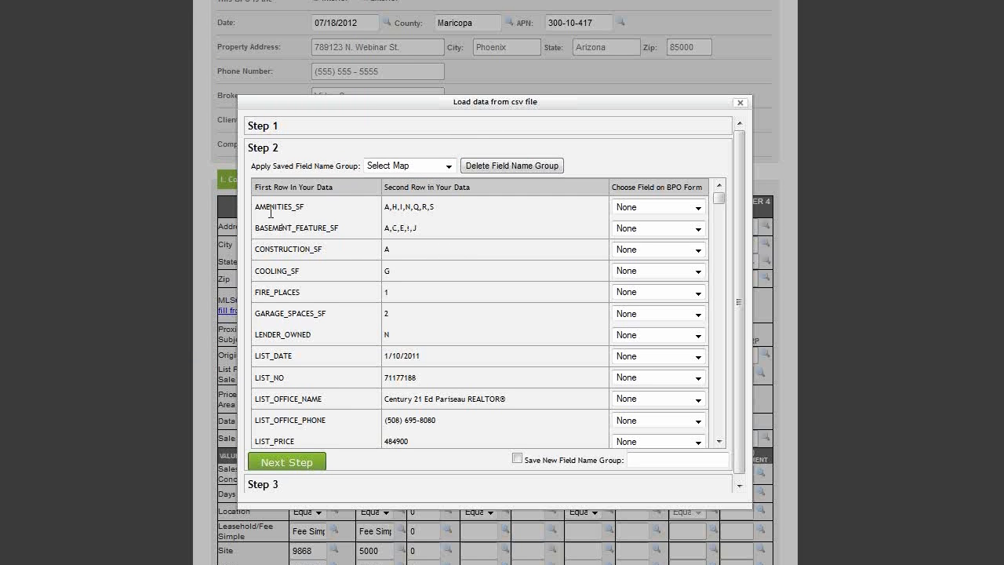
Step: Leave AMENITIES_SF unmapped and map COOLING_SF to Heating/Cooling
left_click_drag(255, 208, 307, 211)
left_click(685, 208)
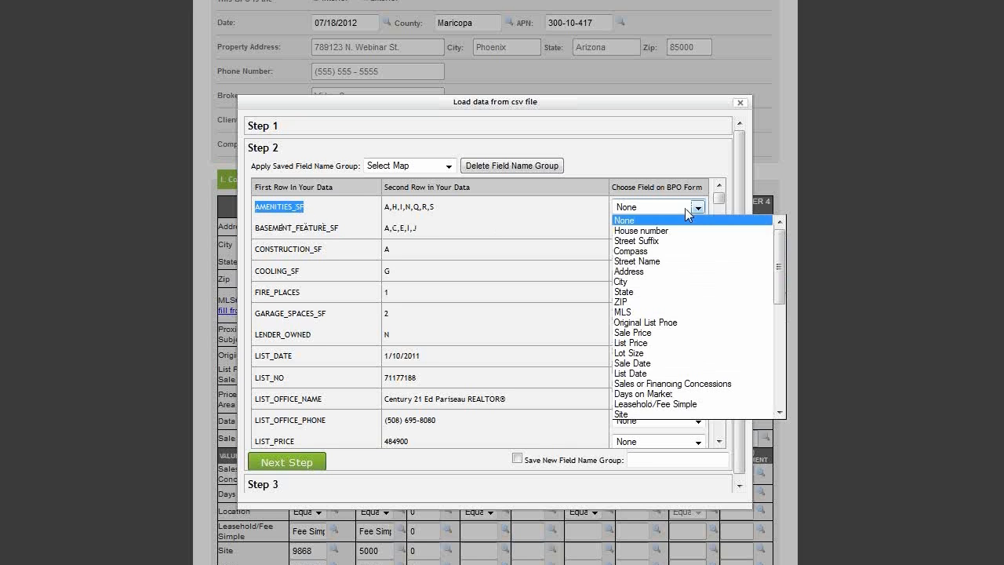
left_click(521, 241)
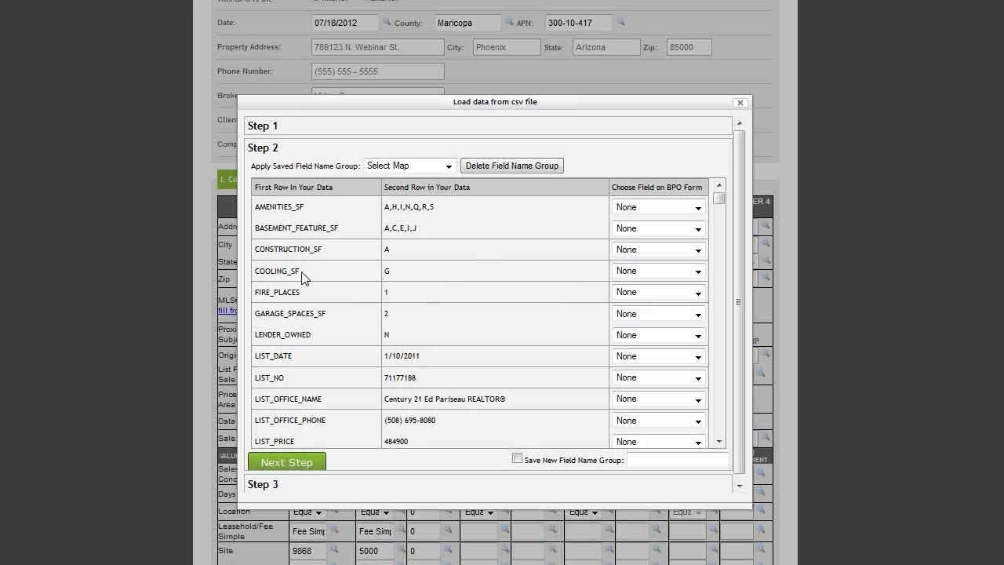
left_click(663, 270)
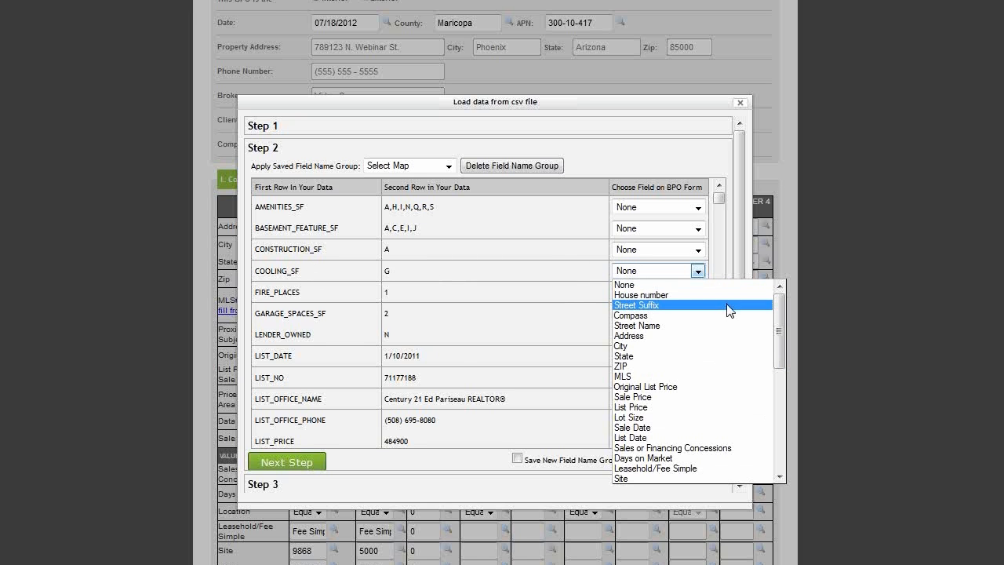
scroll(727, 312, "down", 3)
scroll(728, 313, "down", 3)
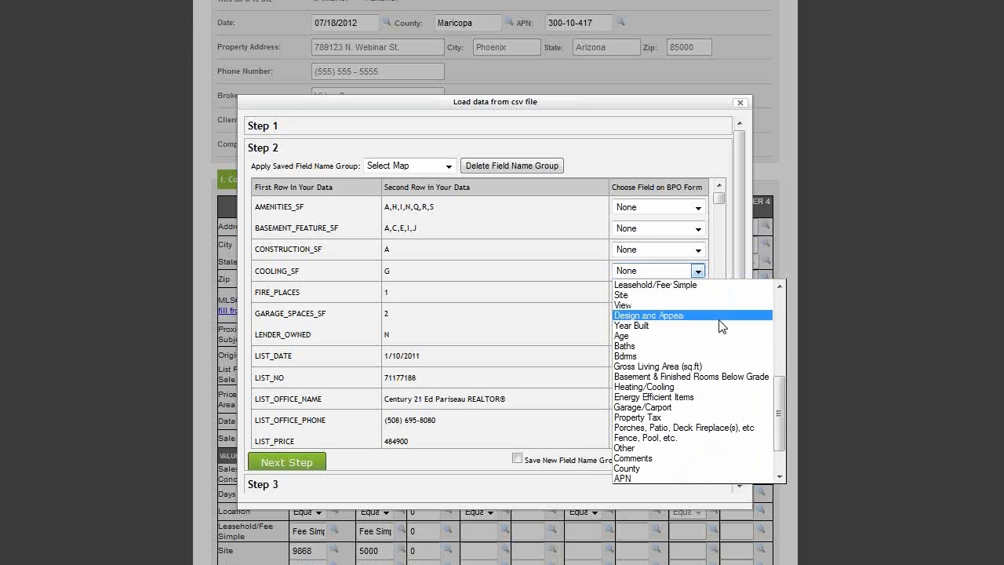
left_click(713, 388)
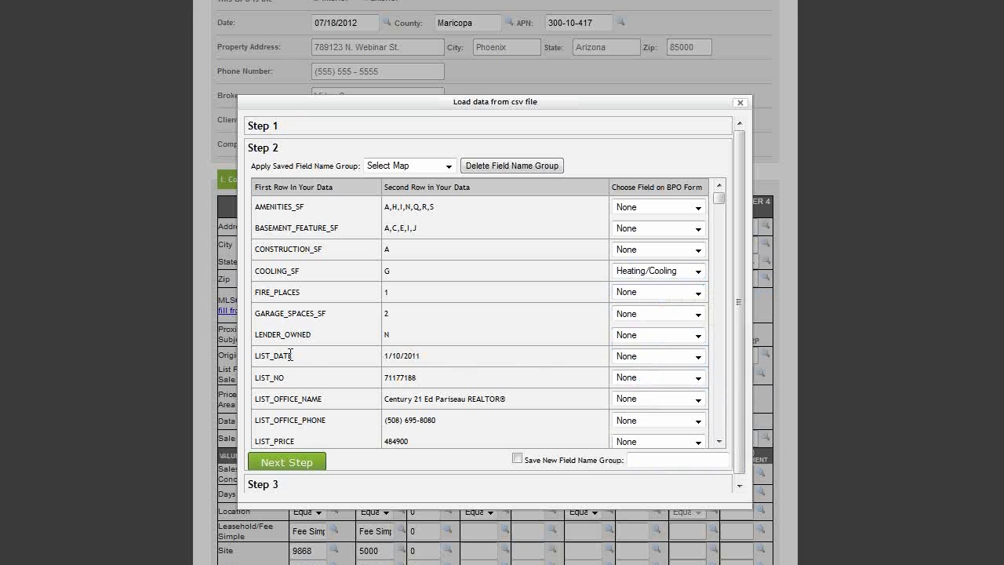
Step: Map the LIST_DATE column to List Date
left_click(656, 359)
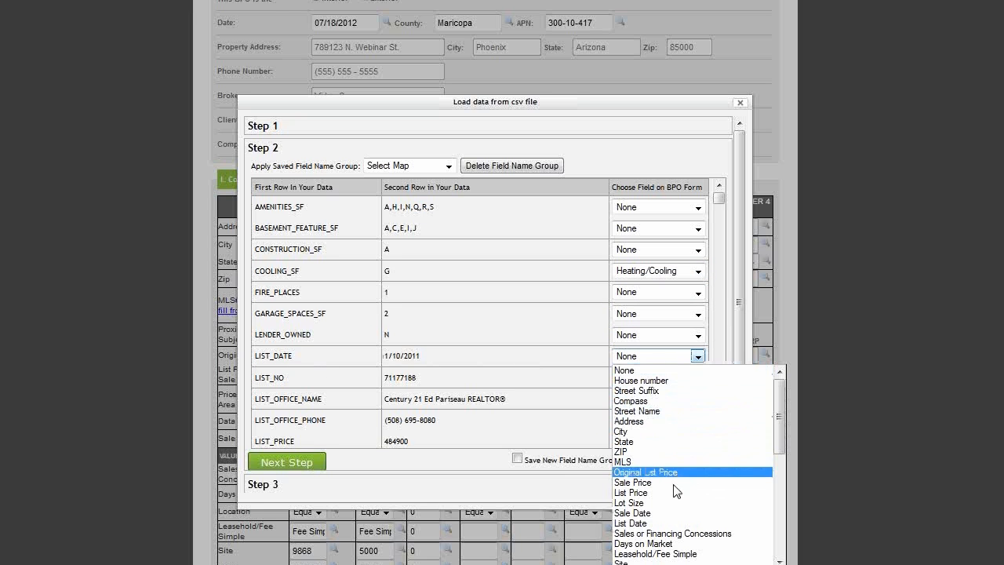
left_click(675, 523)
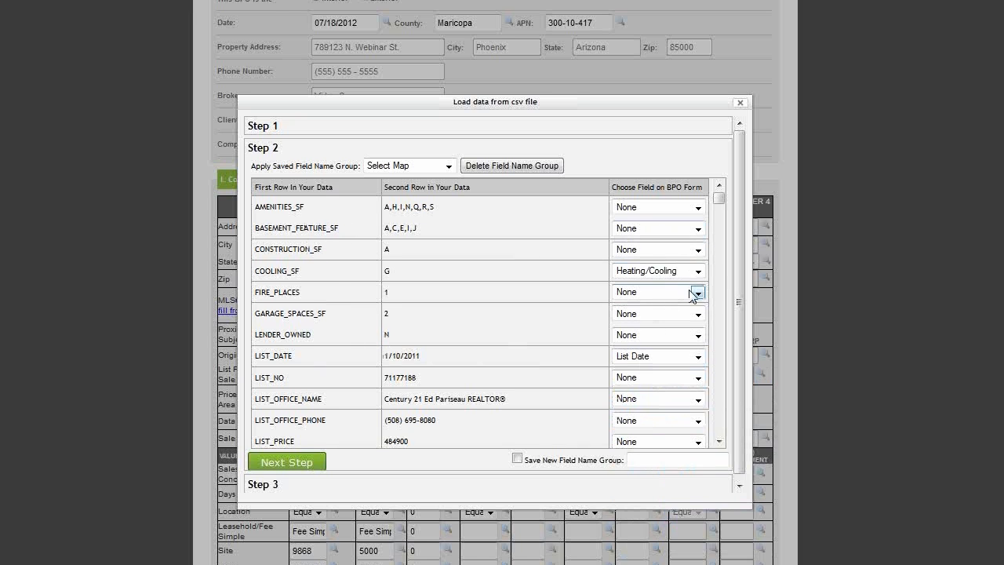
scroll(667, 313, "down", 1)
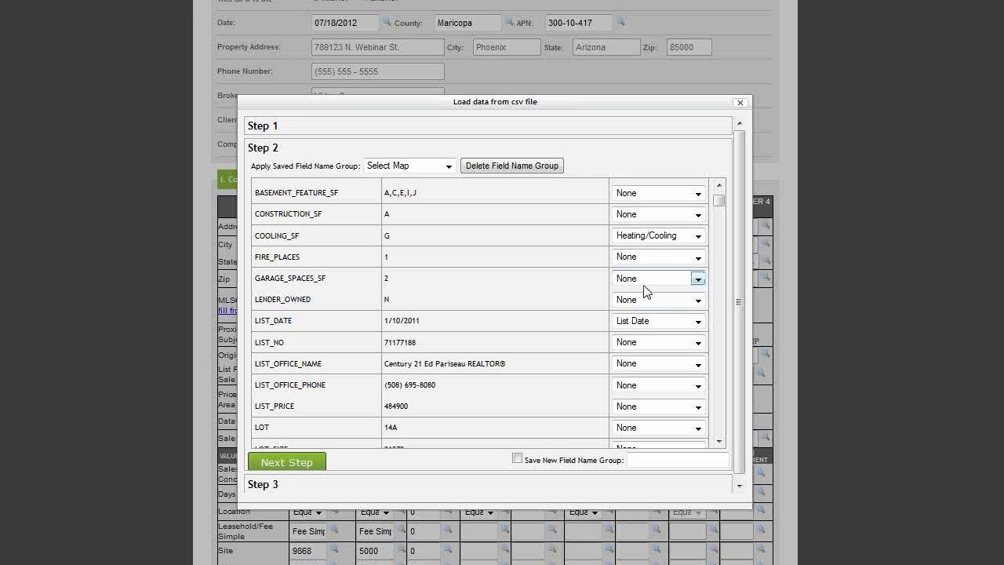
scroll(655, 298, "down", 3)
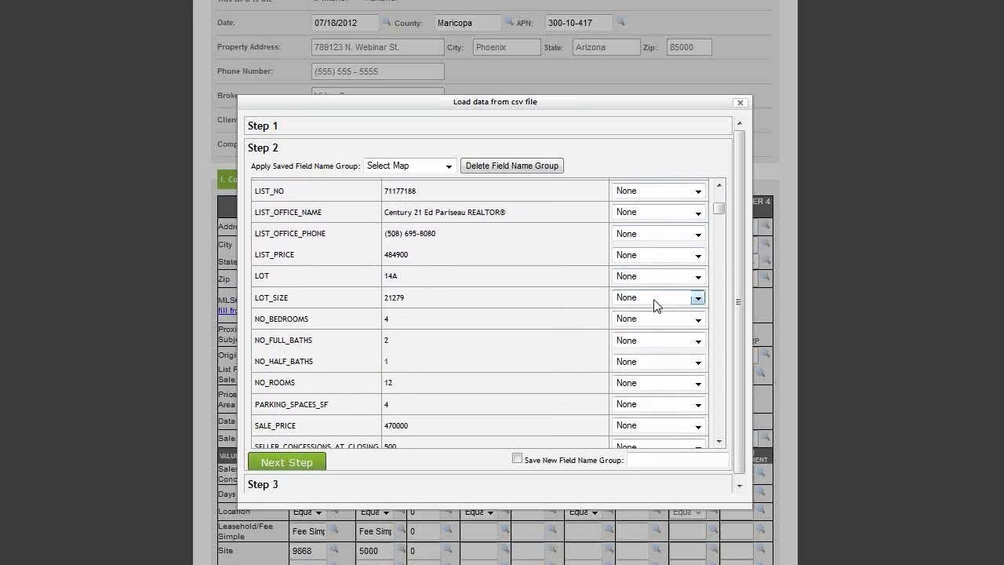
Step: Turn on saving a new field name group, then clear the typed 'APMLS' name
left_click(516, 458)
left_click(639, 461)
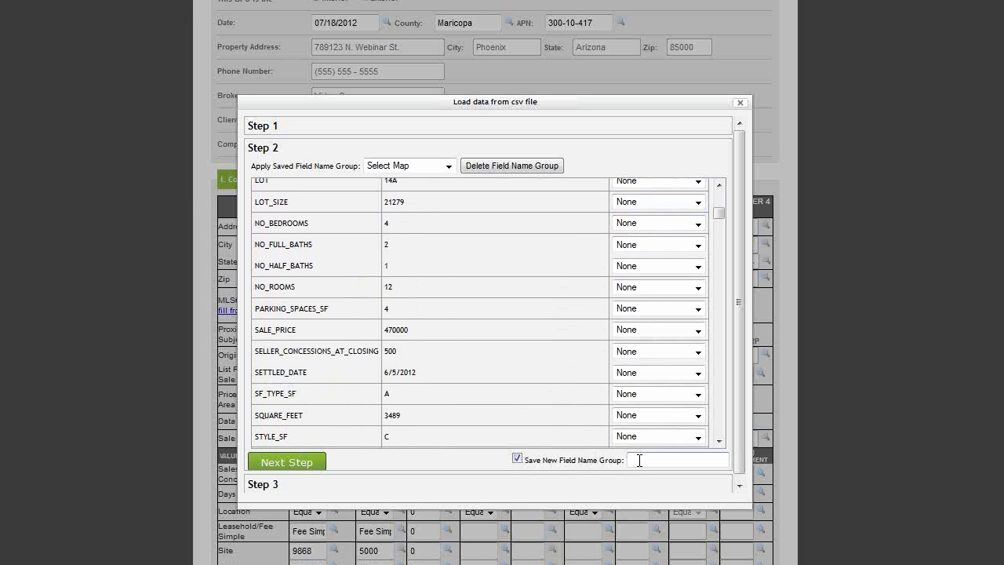
type("APMLS")
key("BackSpace")
key("BackSpace")
key("BackSpace")
key("BackSpace")
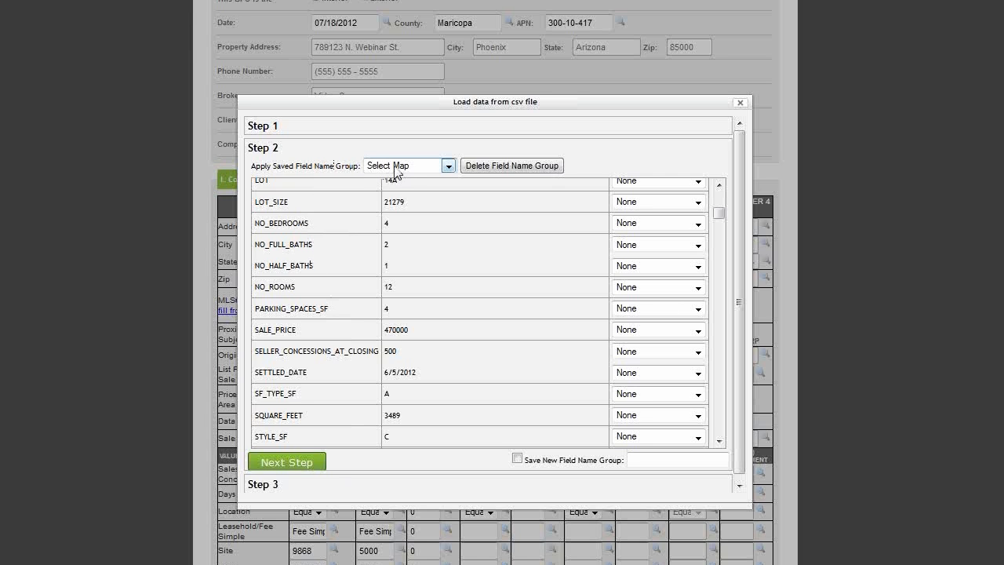
Step: Apply the saved Map1 field mapping and continue to Step 3's imported properties
left_click(448, 166)
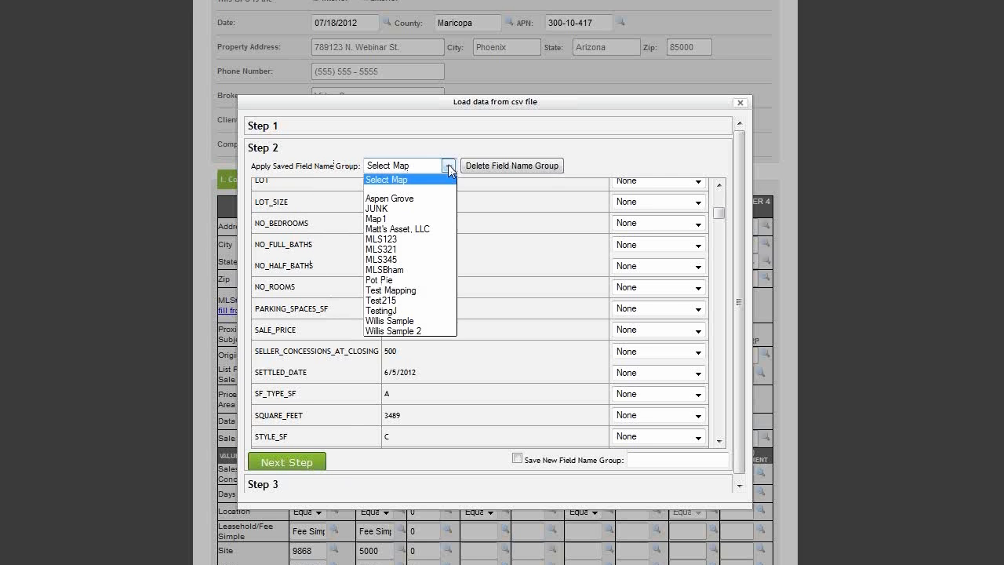
left_click(439, 218)
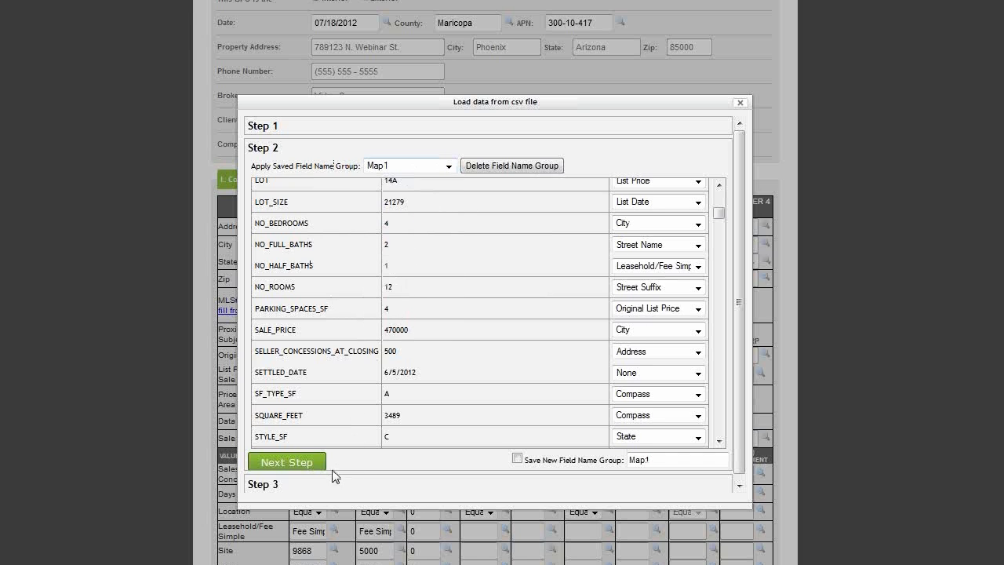
left_click(287, 462)
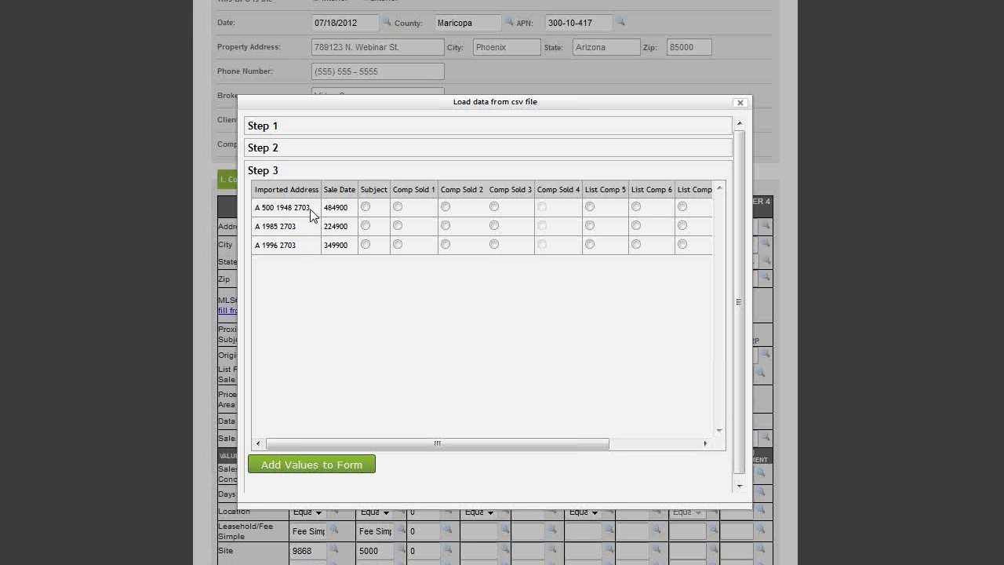
Step: Map the imported rows to Comp Sold 3, List Comp 5 and Comp Sold 2, then add their values to the BPO form
left_click_drag(308, 211, 255, 215)
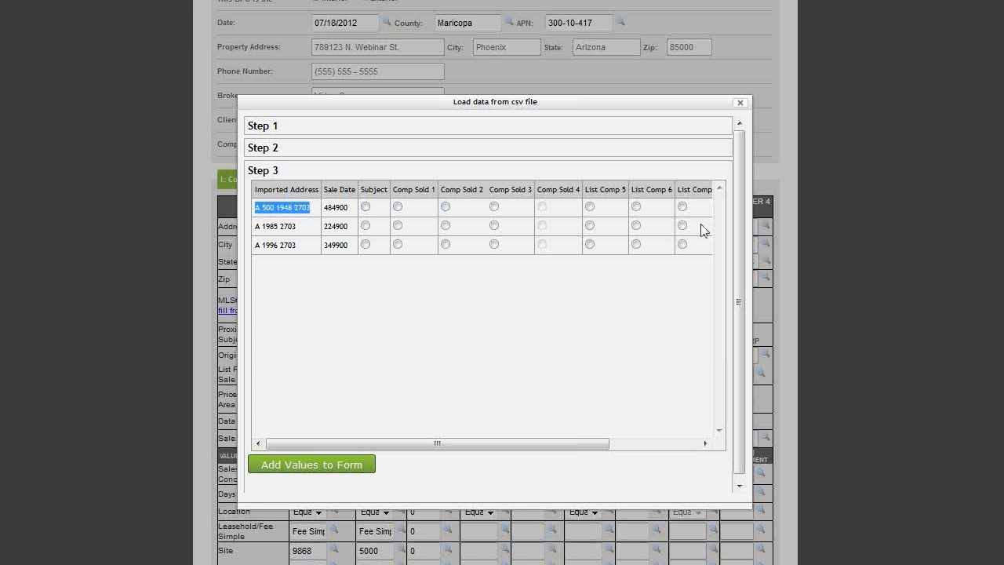
left_click(493, 207)
left_click_drag(296, 227, 253, 229)
left_click(589, 225)
left_click(312, 259)
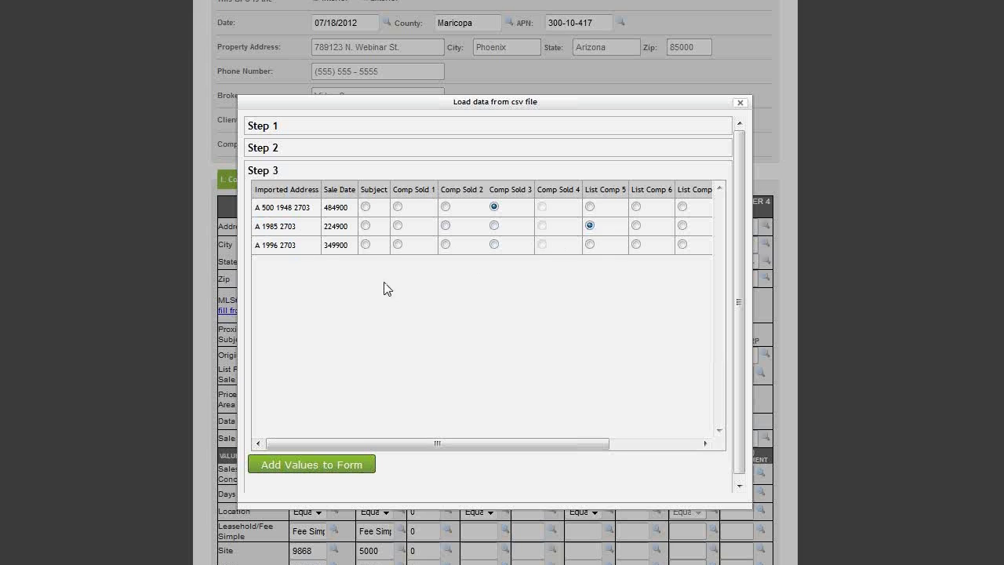
left_click(636, 245)
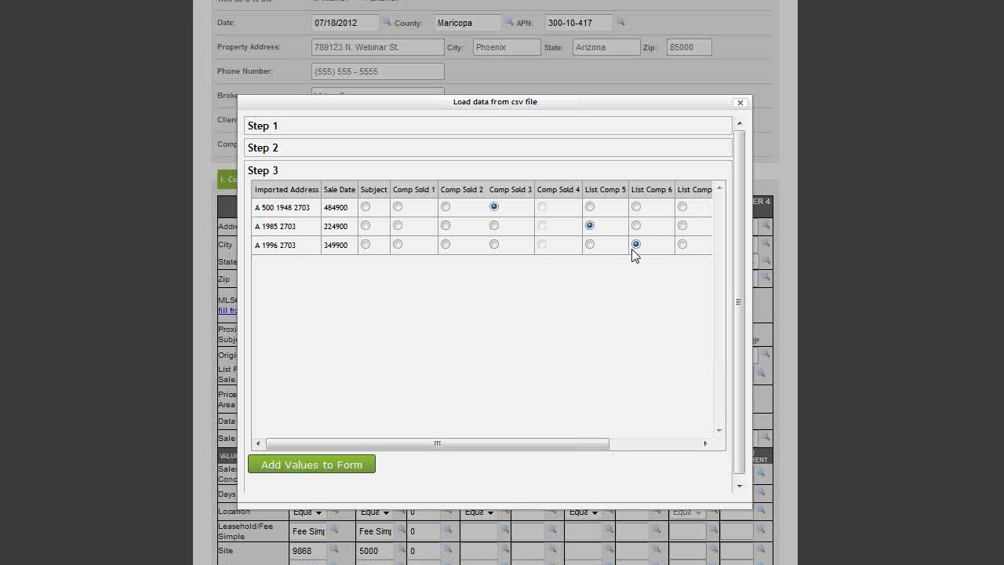
left_click(445, 244)
left_click(357, 471)
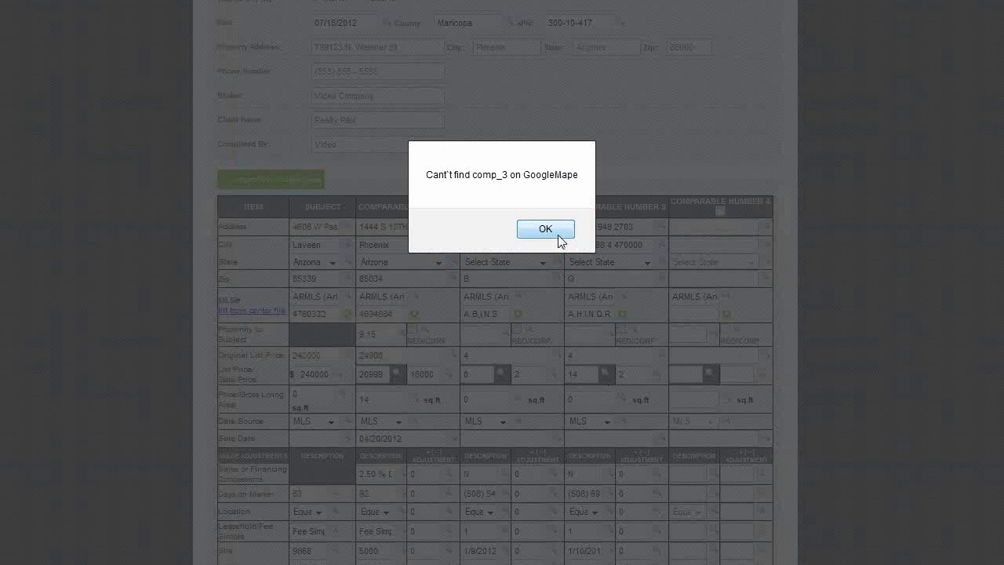
Step: Dismiss the map lookup warnings for comp_3, comp_2 and comp_5
left_click(553, 232)
left_click(536, 230)
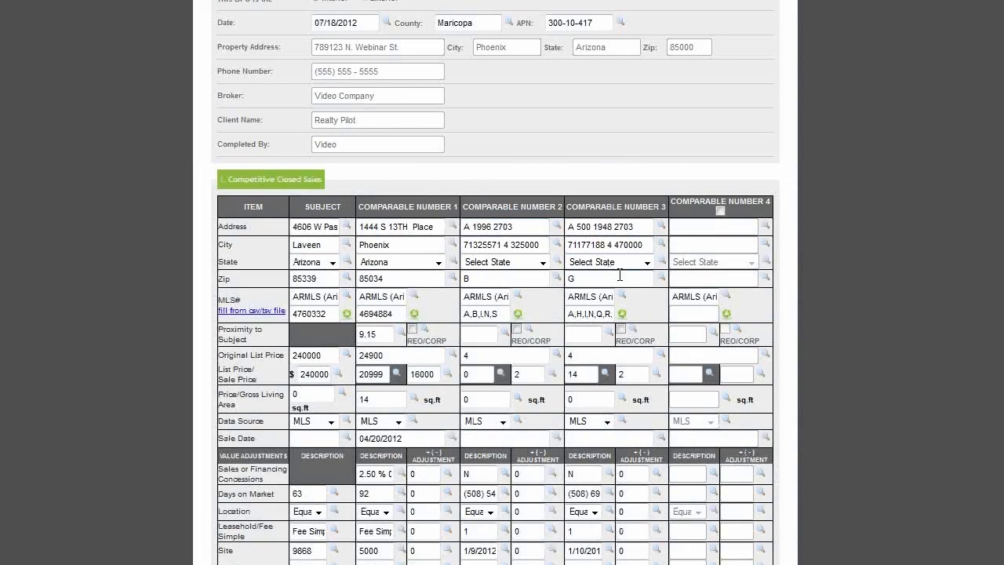
scroll(584, 314, "down", 4)
scroll(588, 341, "down", 3)
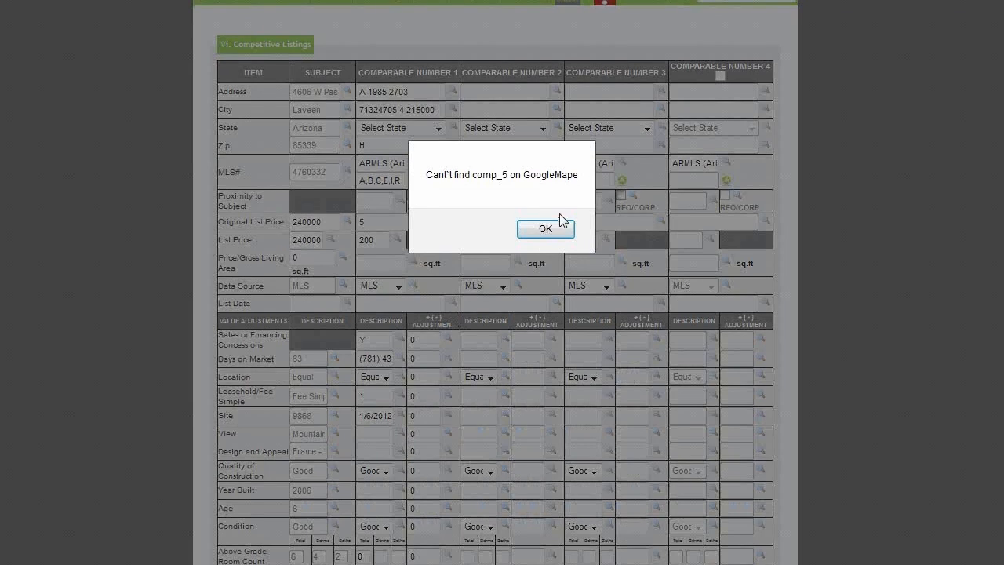
left_click(545, 229)
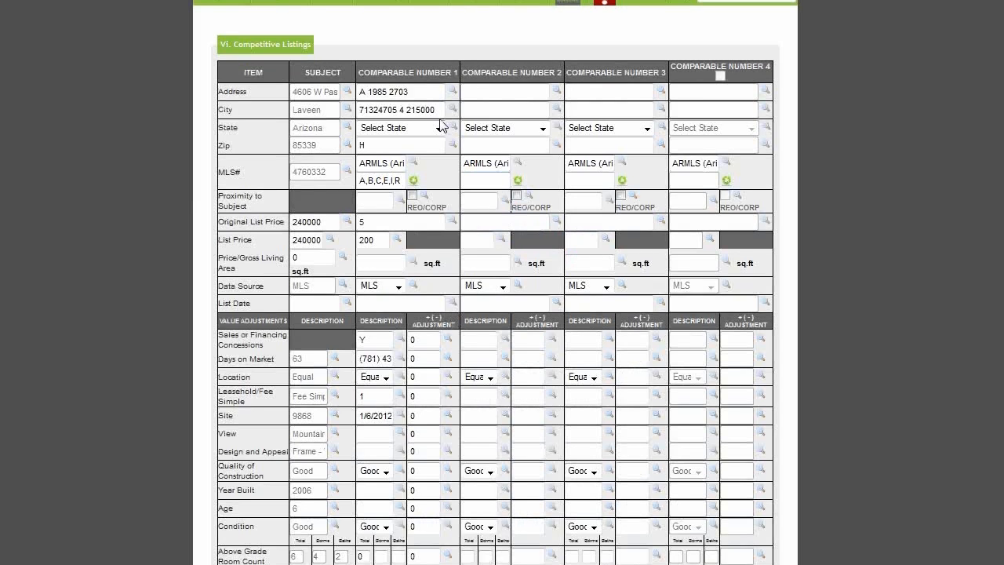
Step: Scroll through the auto-filled comparables down to the Market Value section
scroll(442, 127, "down", 2)
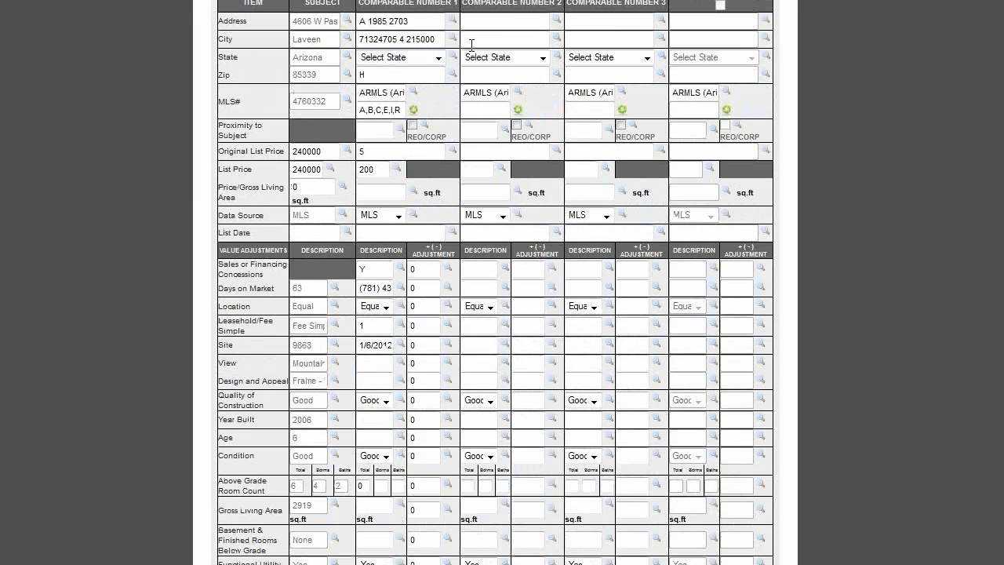
scroll(588, 274, "down", 5)
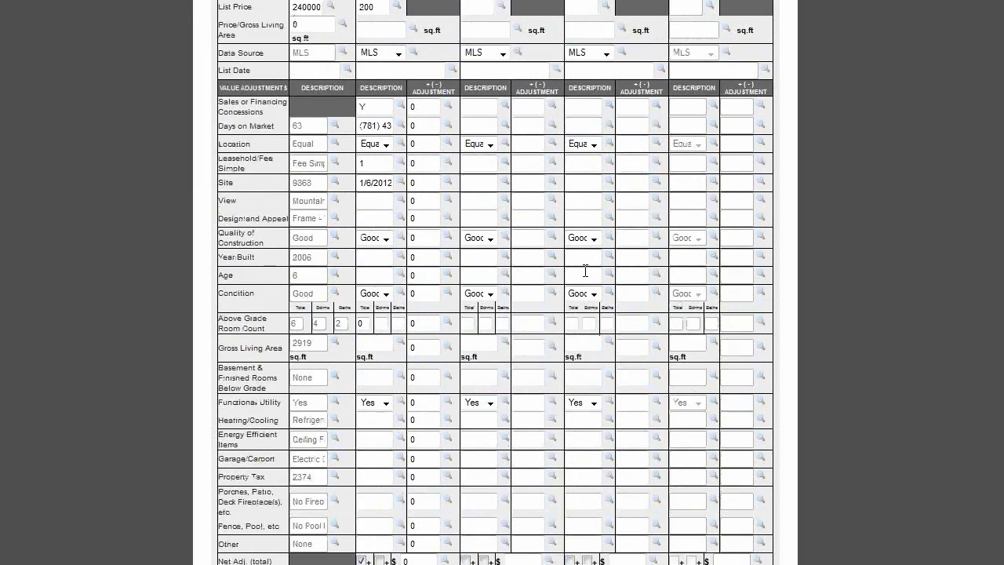
scroll(576, 261, "down", 2)
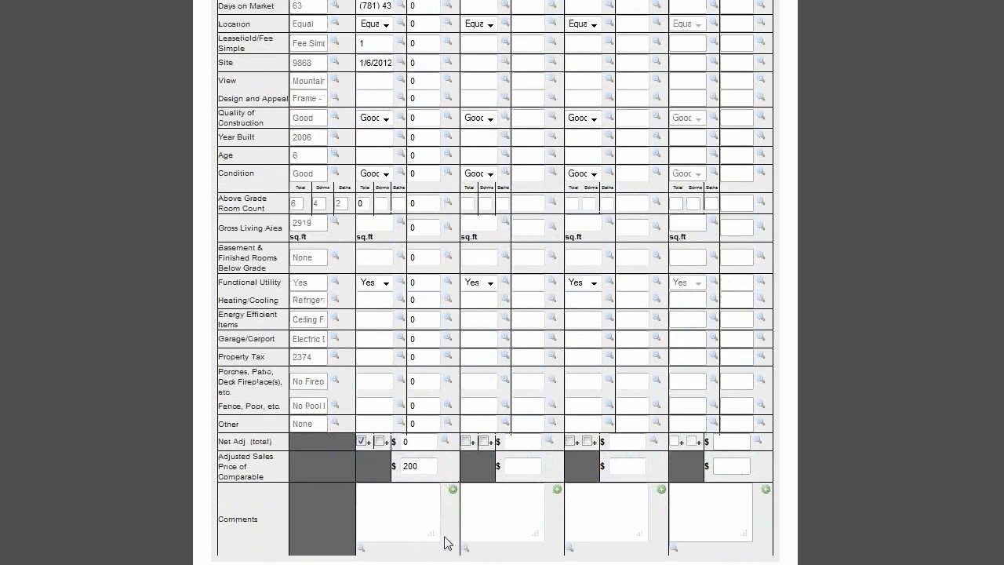
scroll(429, 523, "down", 1)
scroll(432, 527, "down", 5)
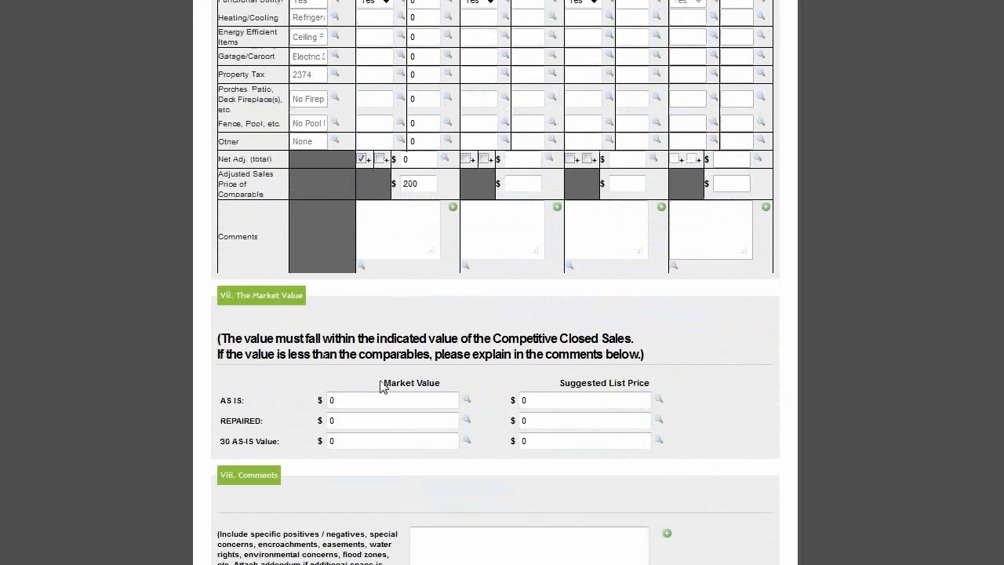
left_click_drag(382, 384, 444, 383)
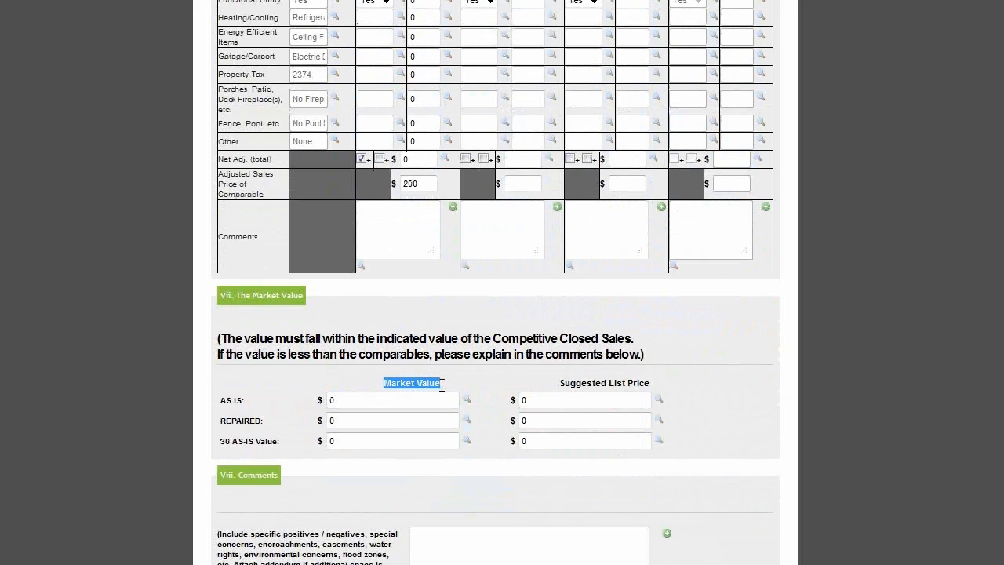
left_click_drag(564, 384, 653, 384)
Step: Skip uploading photos and complete the BPO form so every step shows Completed
scroll(747, 421, "down", 2)
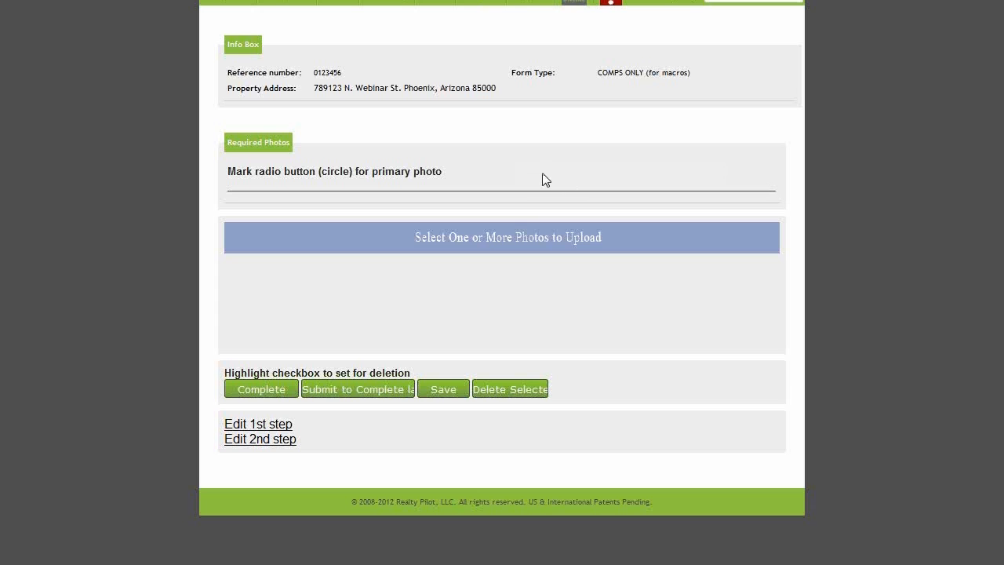
left_click(449, 235)
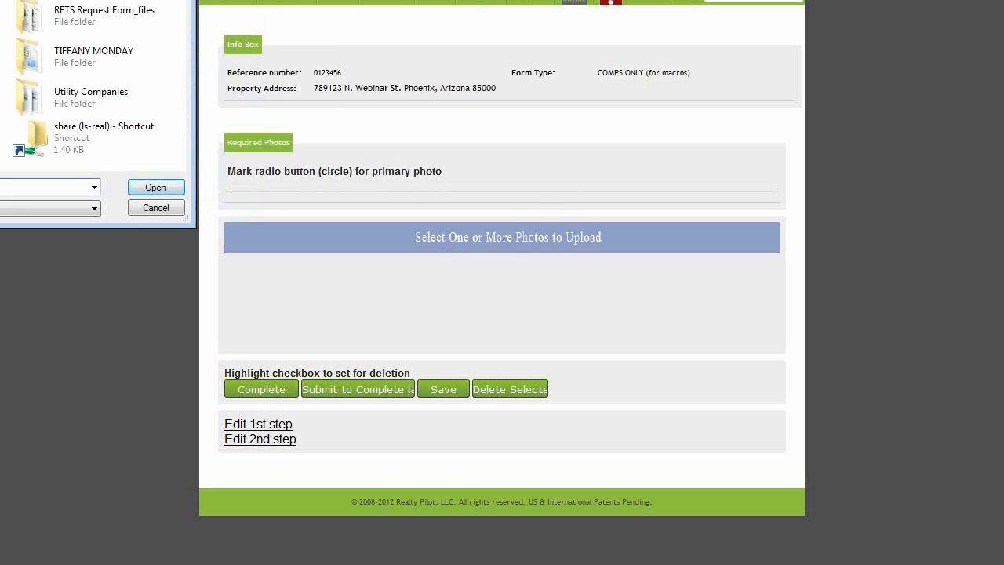
key("Escape")
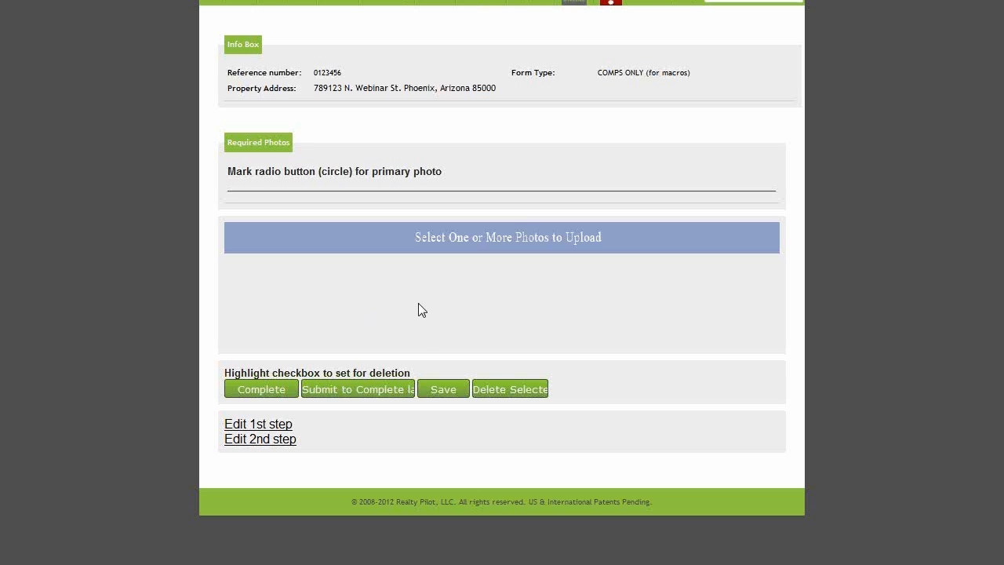
left_click(276, 394)
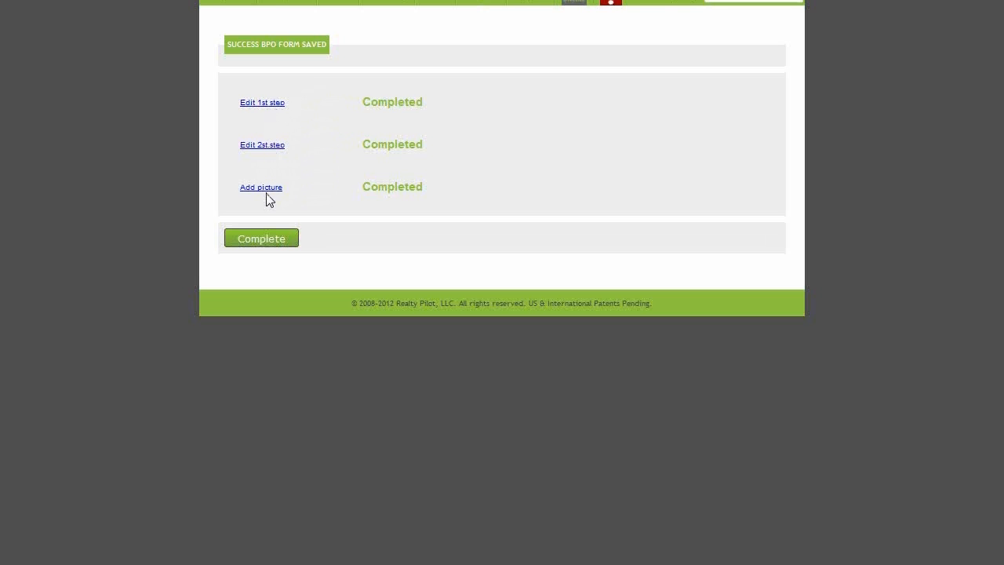
Step: Return to the BPO lists, review the six To Be Paid BPOs, and bring up the help menu
left_click(271, 244)
mouse_move(232, 149)
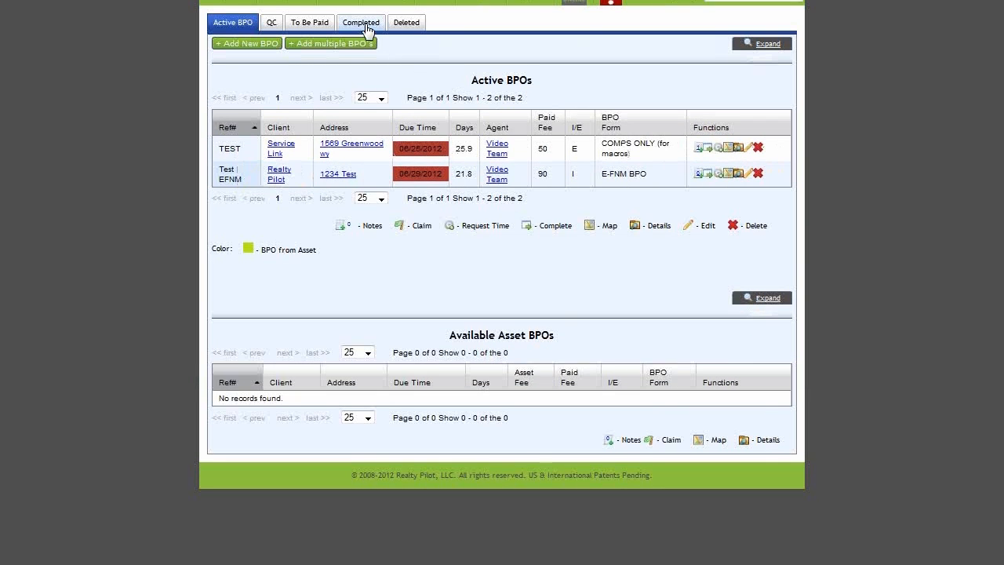
left_click(311, 25)
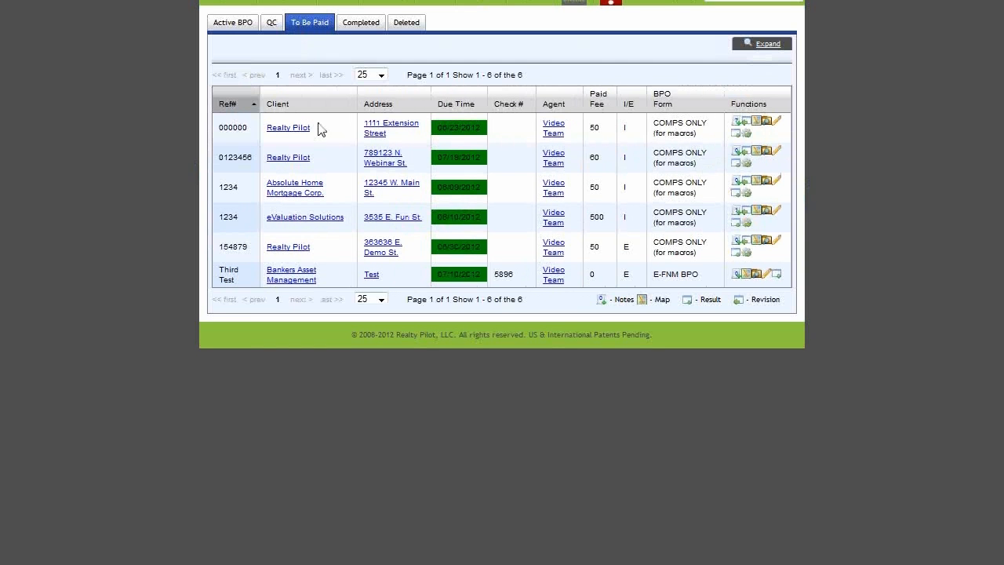
left_click_drag(360, 154, 418, 164)
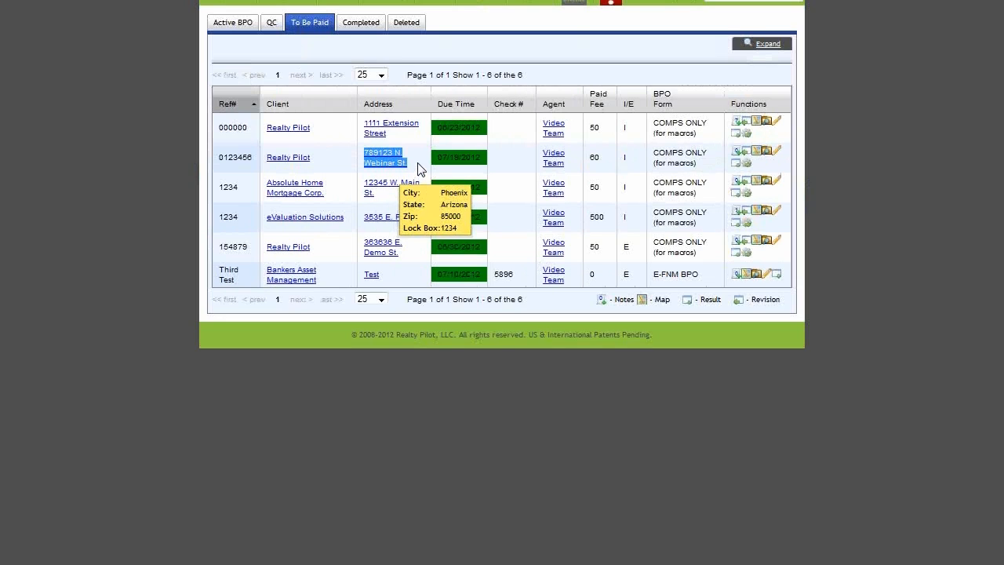
left_click(419, 168)
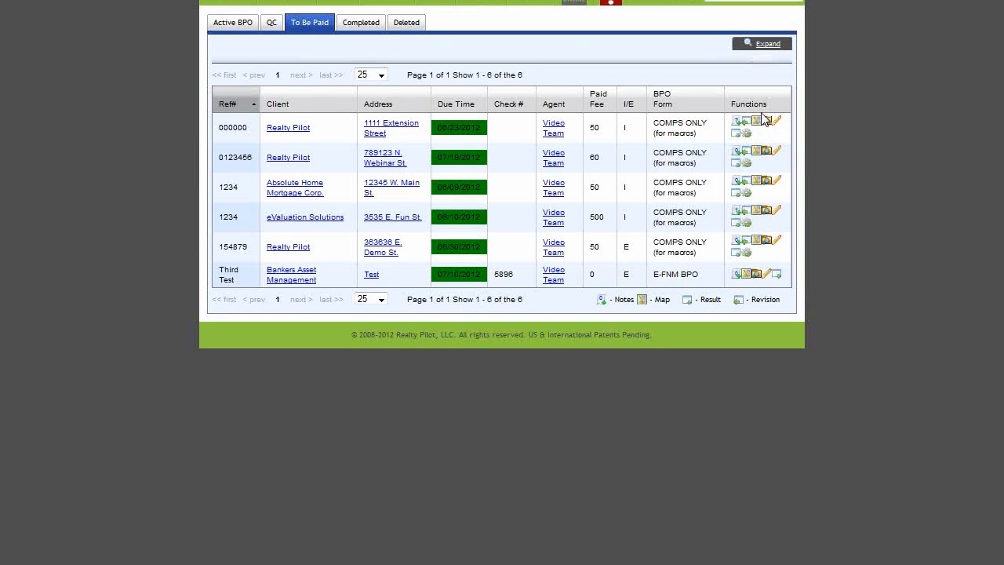
mouse_move(532, 3)
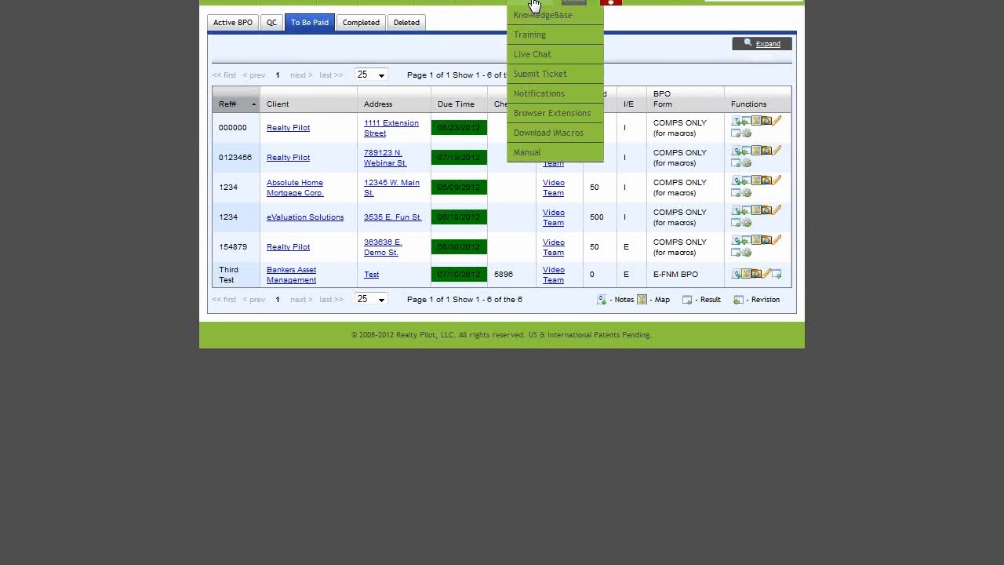
Step: Choose Browser Extensions from the help menu to reach the BPO 1 / Offer 1 demo page
left_click(573, 116)
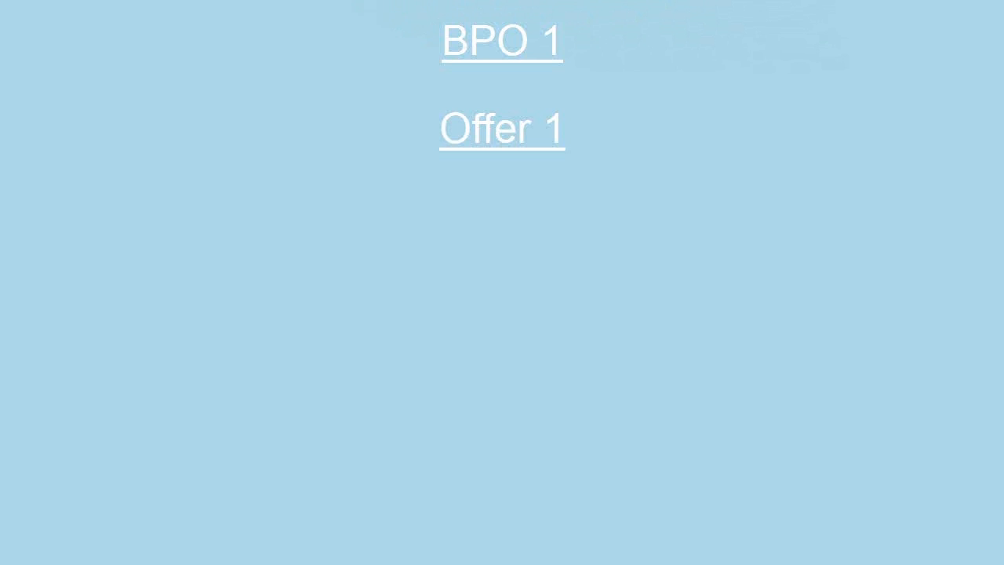
Step: Open the BPO 1 demo form and sign in to the Concourse 360 extension with the account's user name and password
left_click(484, 48)
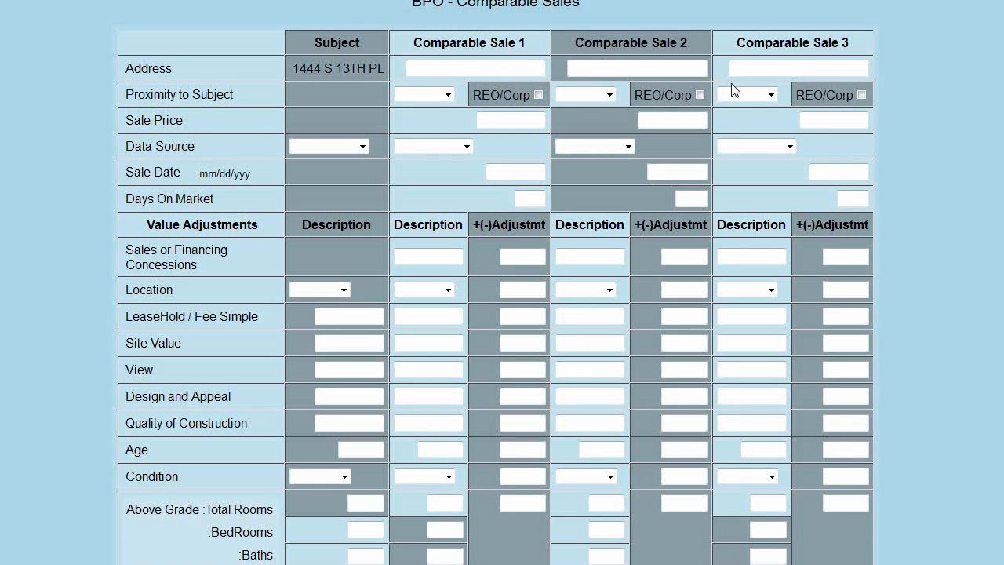
scroll(723, 101, "down", 3)
scroll(730, 94, "up", 3)
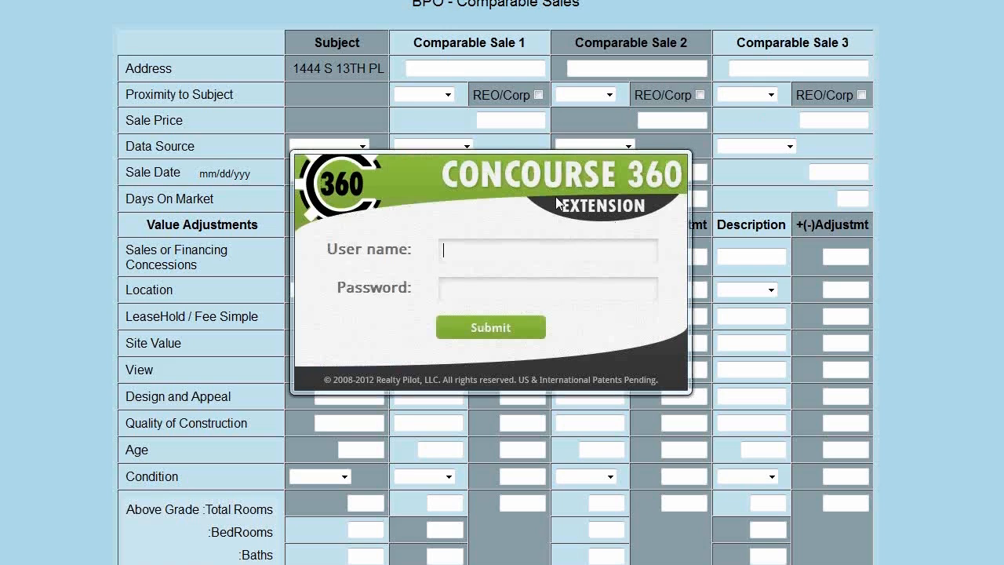
type("videocompany")
key("Tab")
type("*********")
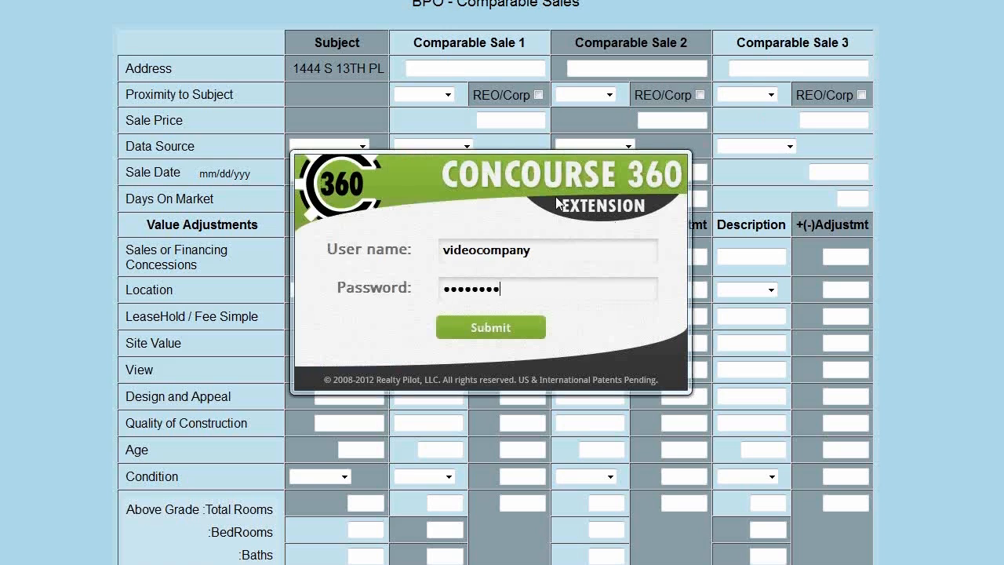
left_click(492, 330)
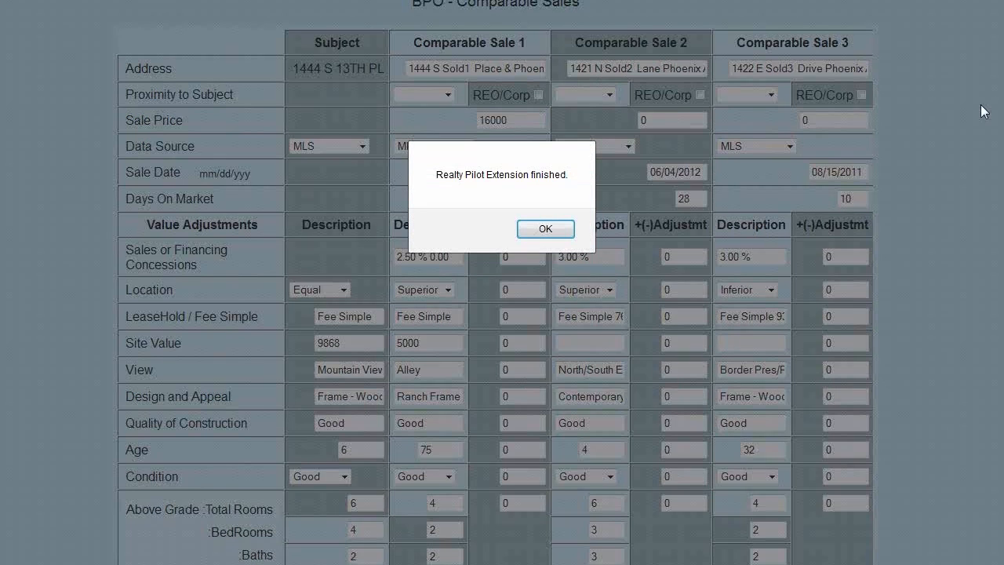
Step: Dismiss the extension's finished alerts and check the filled comparable sales and three competitive listings
double_click(443, 181)
left_click(569, 190, "shift")
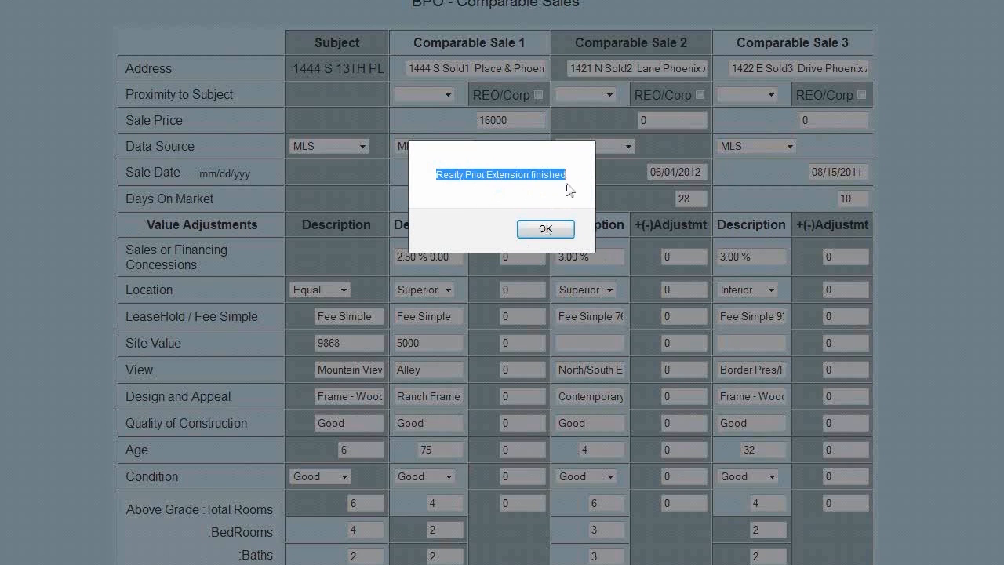
left_click(566, 227)
scroll(919, 194, "down", 5)
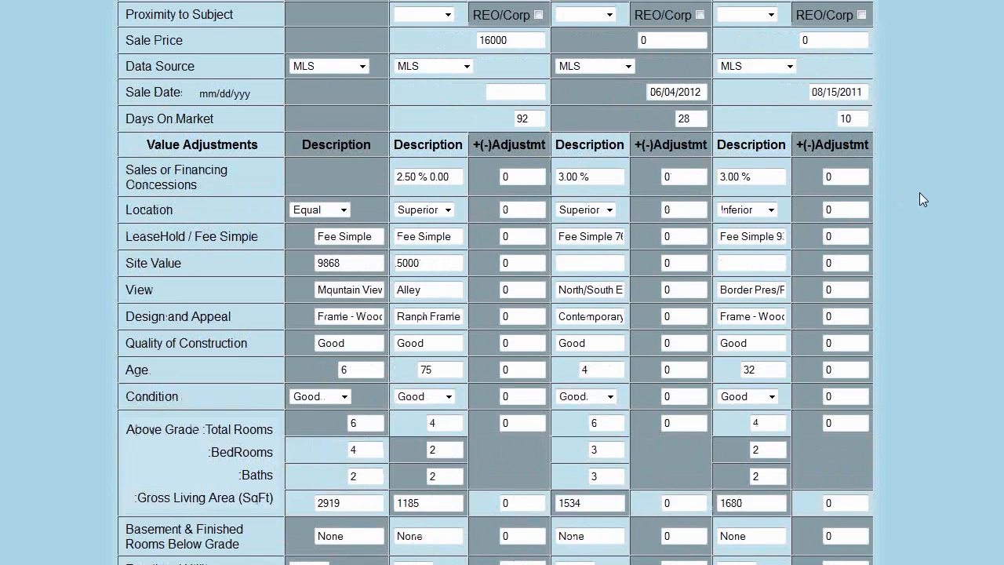
scroll(919, 195, "down", 1)
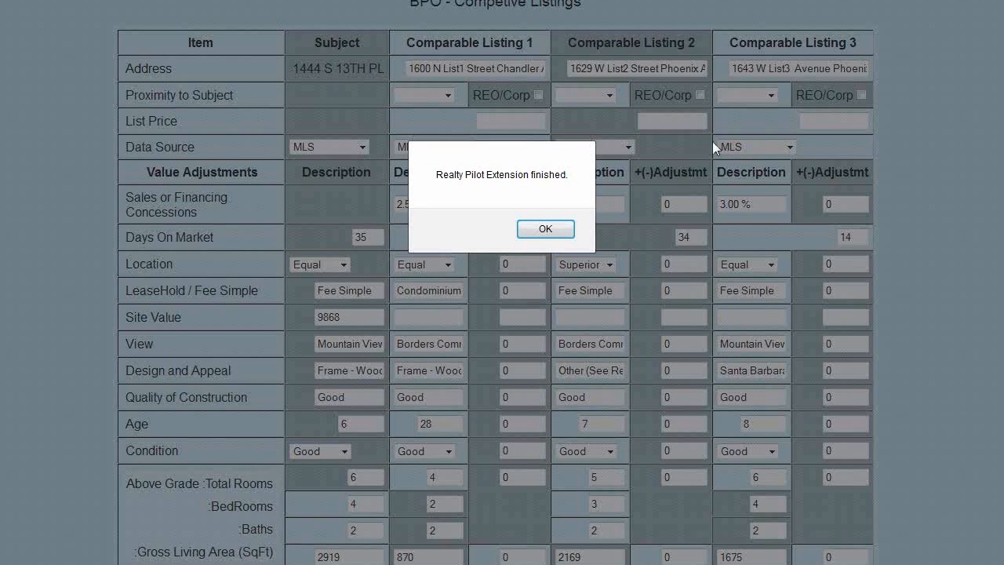
left_click(541, 229)
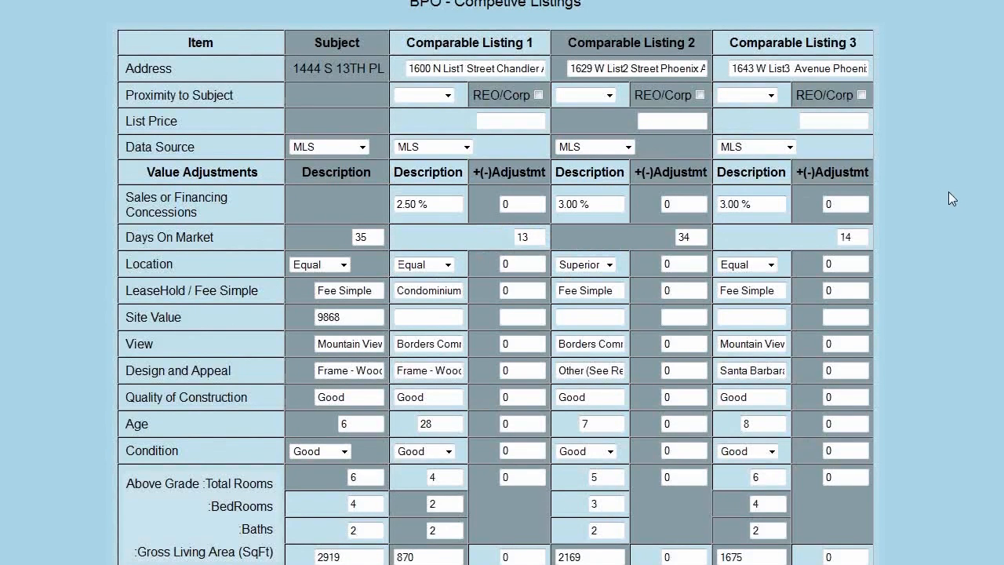
scroll(954, 191, "down", 3)
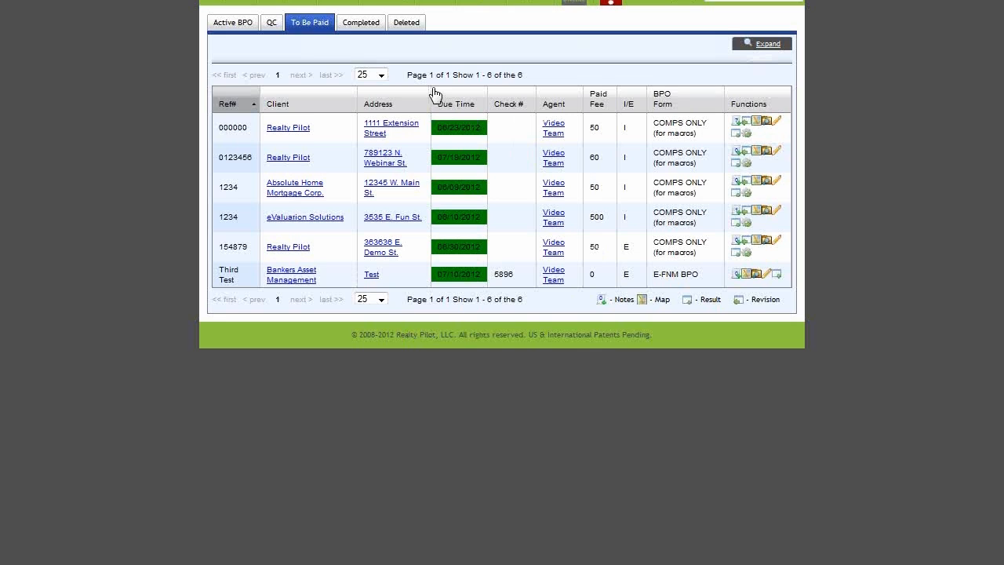
Step: Go to BPO's > Reports from the main menu
mouse_move(243, 5)
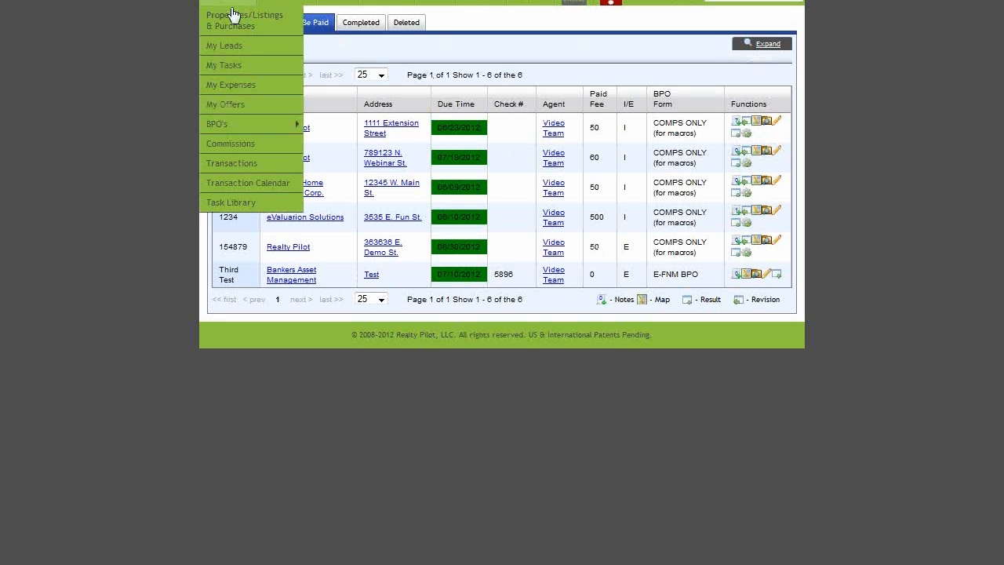
mouse_move(281, 127)
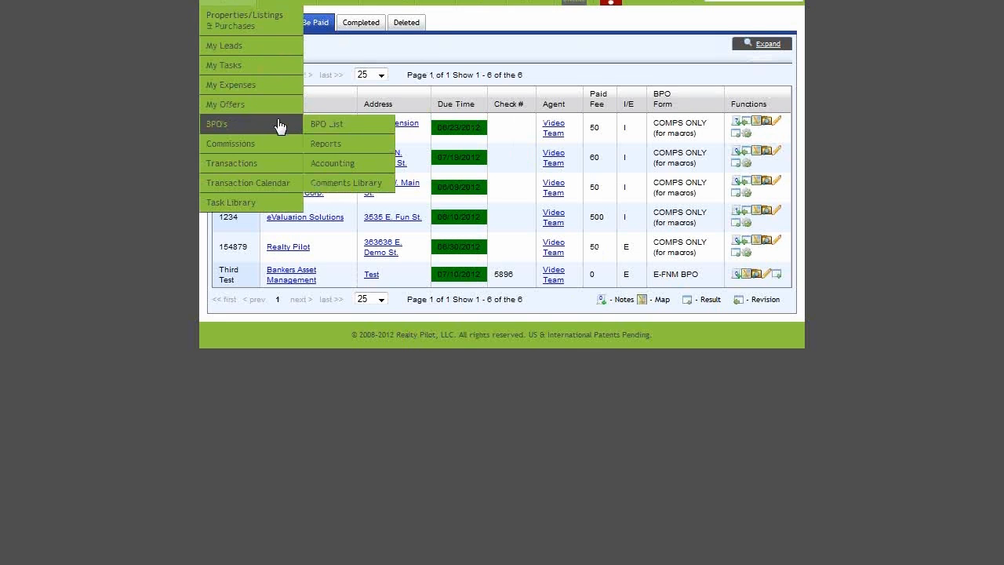
left_click(372, 151)
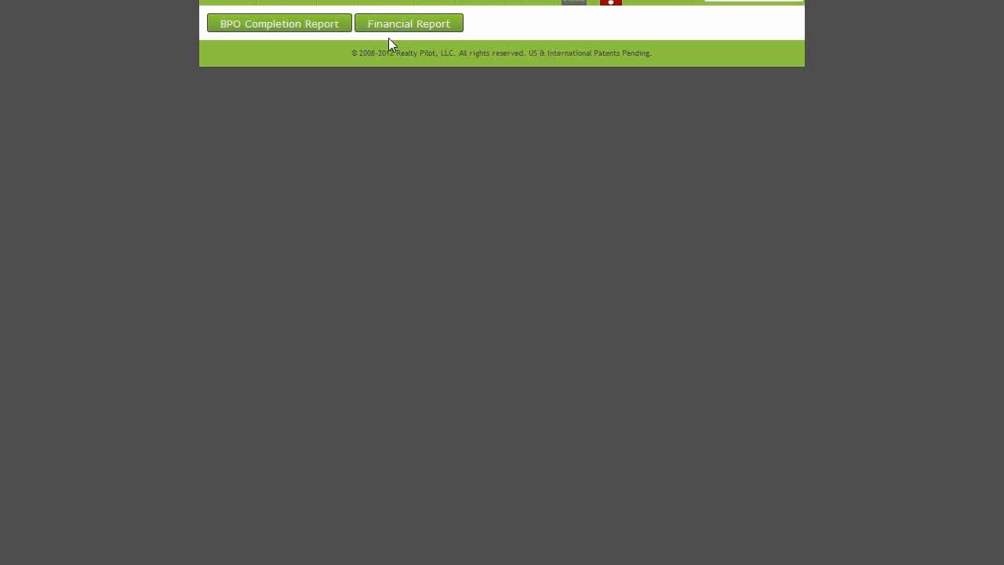
Step: Open the BPO Completion Report and filter it by client Aspen Grove, Inc and an agent
left_click(306, 32)
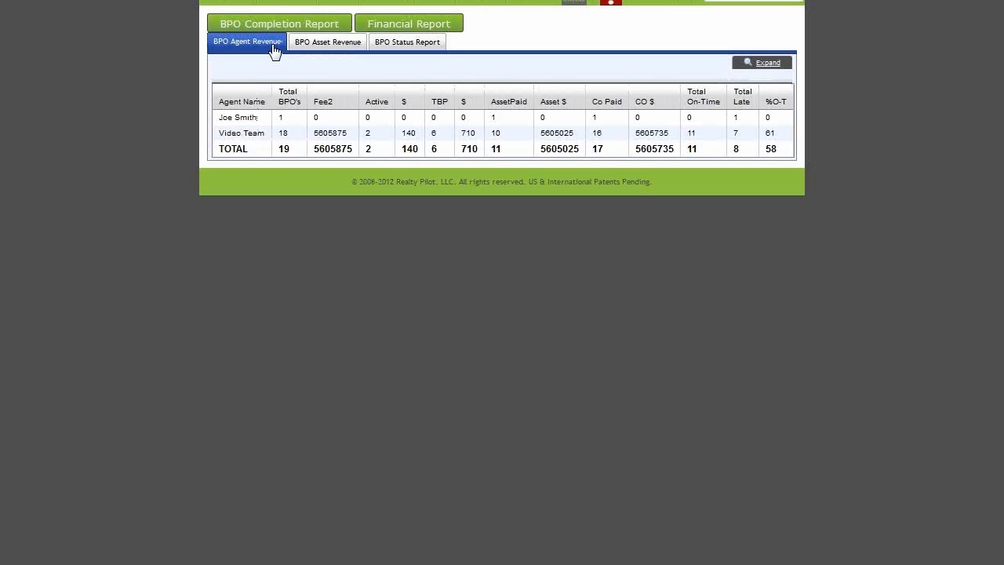
left_click(772, 66)
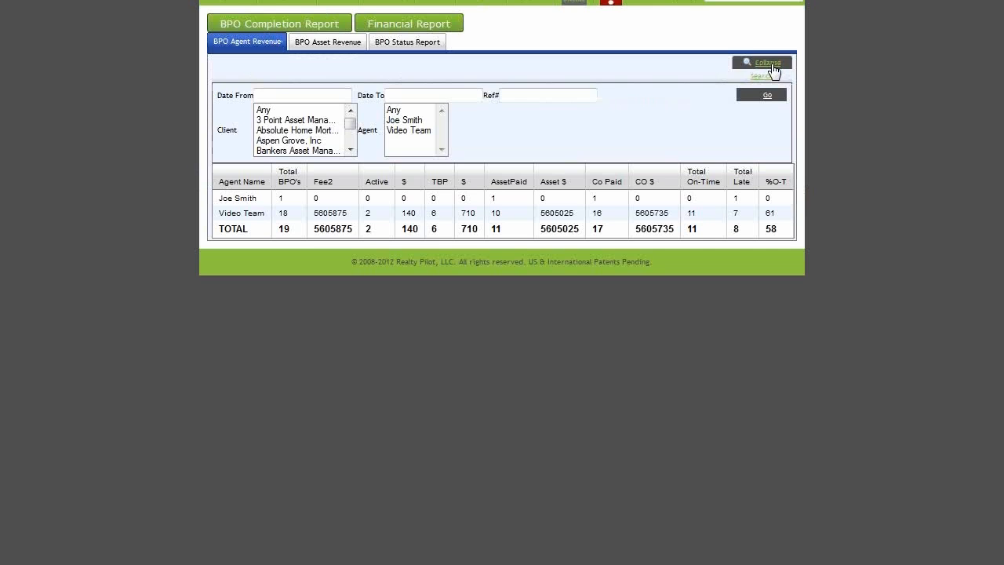
left_click(304, 141)
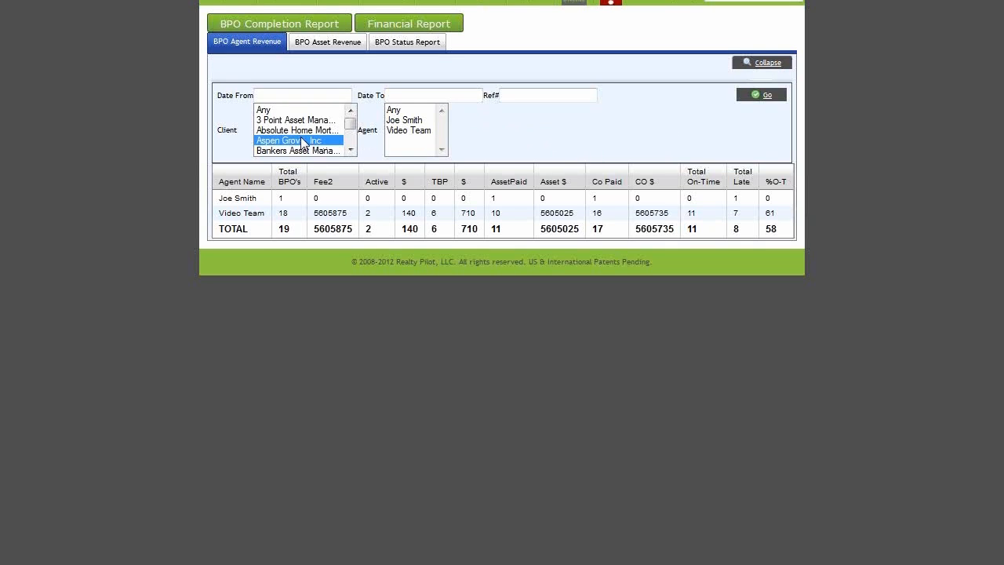
left_click(409, 121)
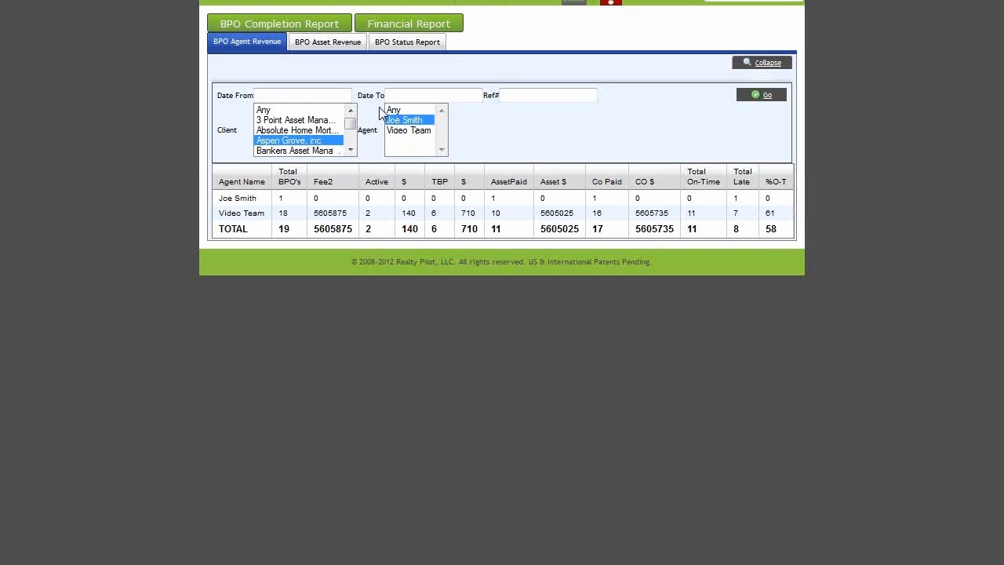
Step: Review the BPO Asset Revenue breakdown by asset company
left_click(330, 43)
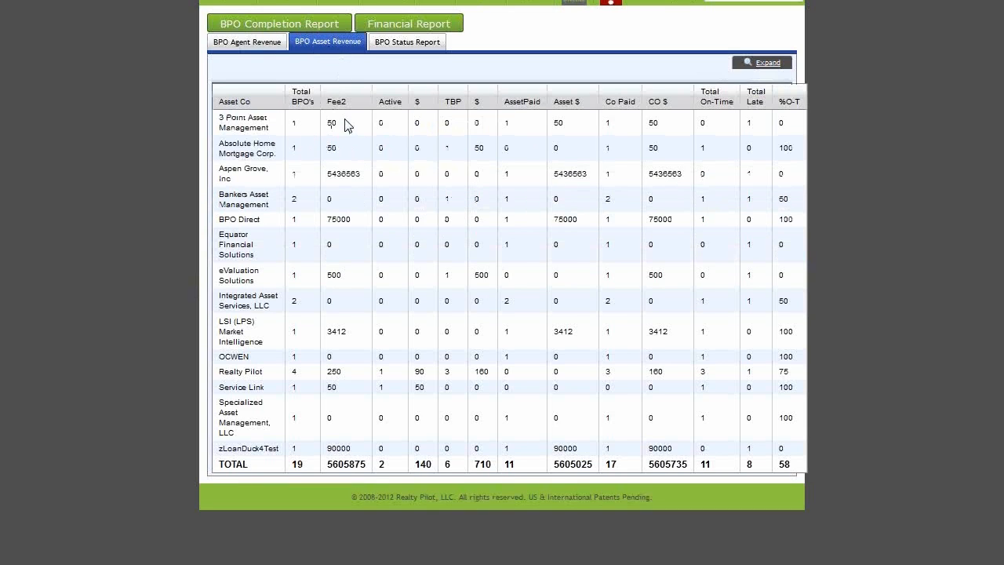
left_click_drag(213, 121, 275, 448)
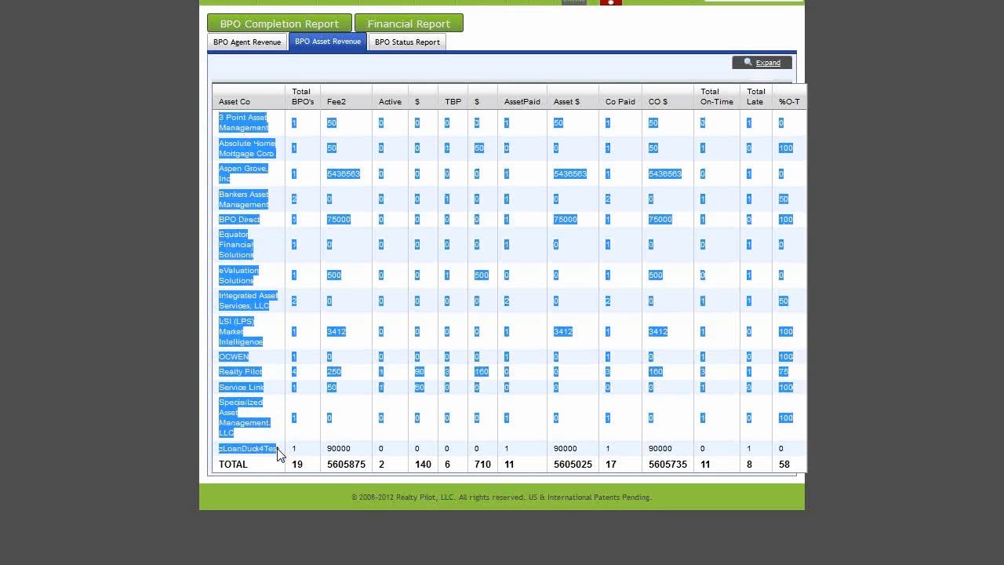
left_click(276, 448)
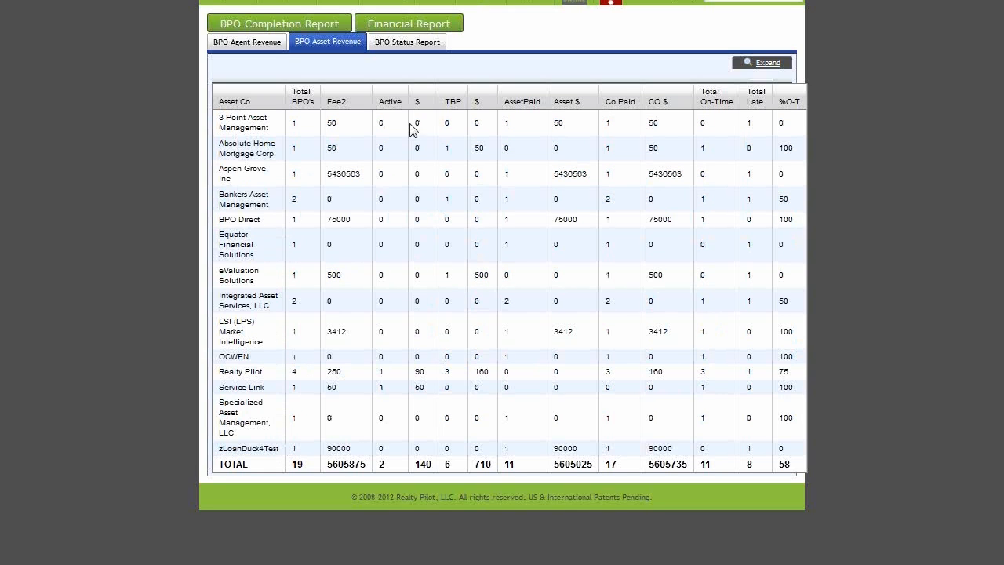
Step: Check the BPO Status Report totals, including Active $140.00, and expand its search filters
left_click(406, 45)
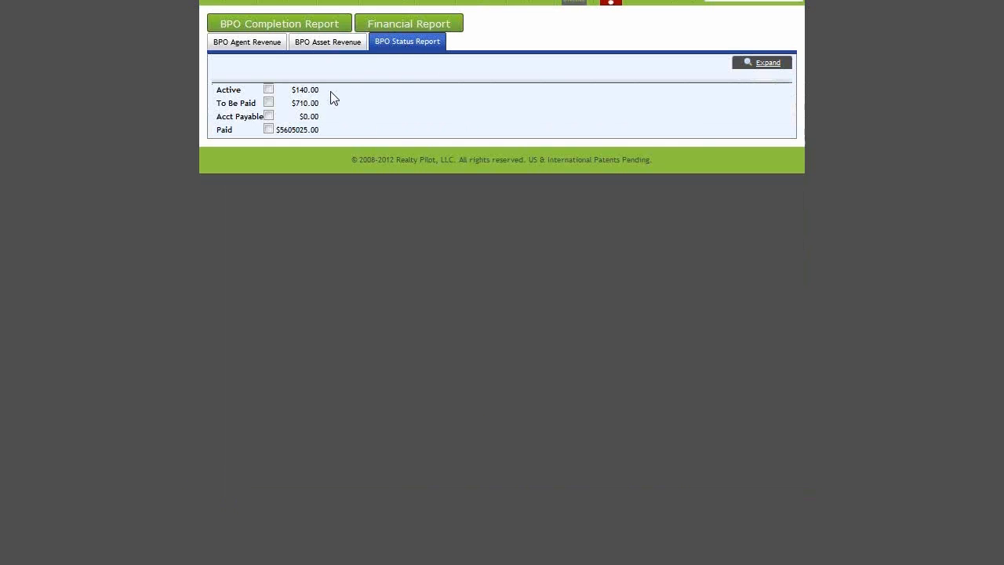
left_click_drag(327, 96, 233, 90)
left_click(228, 91)
left_click(765, 66)
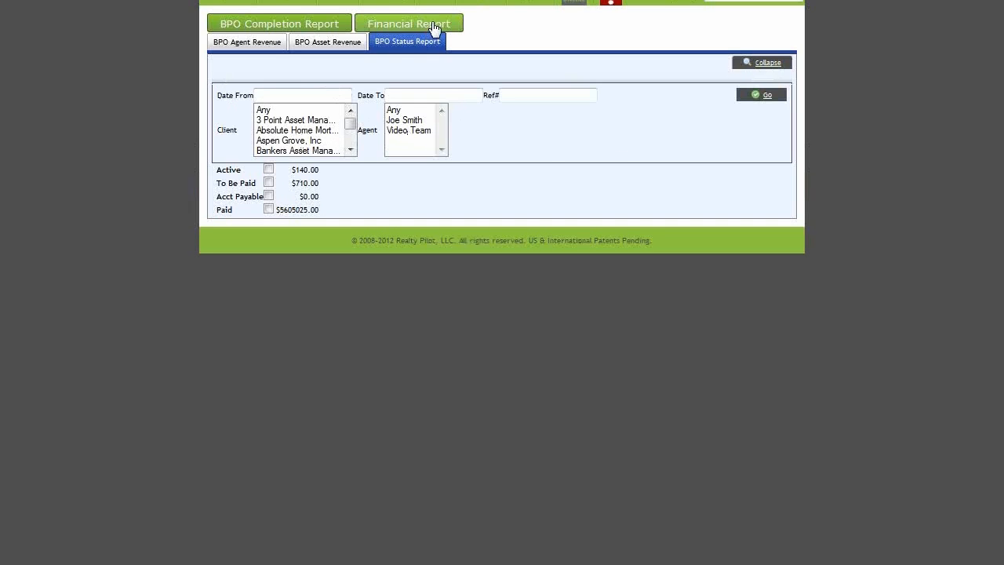
Step: Open the 2012 Financial Report and inspect June's To Be Paid and Agent Owed values of 650
left_click(434, 28)
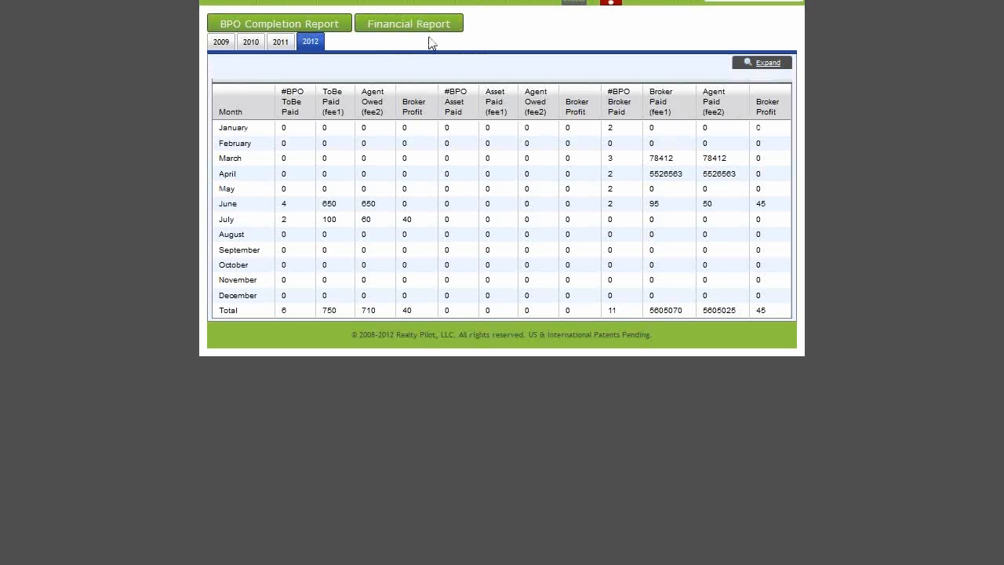
double_click(328, 206)
double_click(366, 208)
left_click(413, 215)
Step: Filter the Financial Report to dates 07/16/2012 through 07/18/2012
left_click(767, 67)
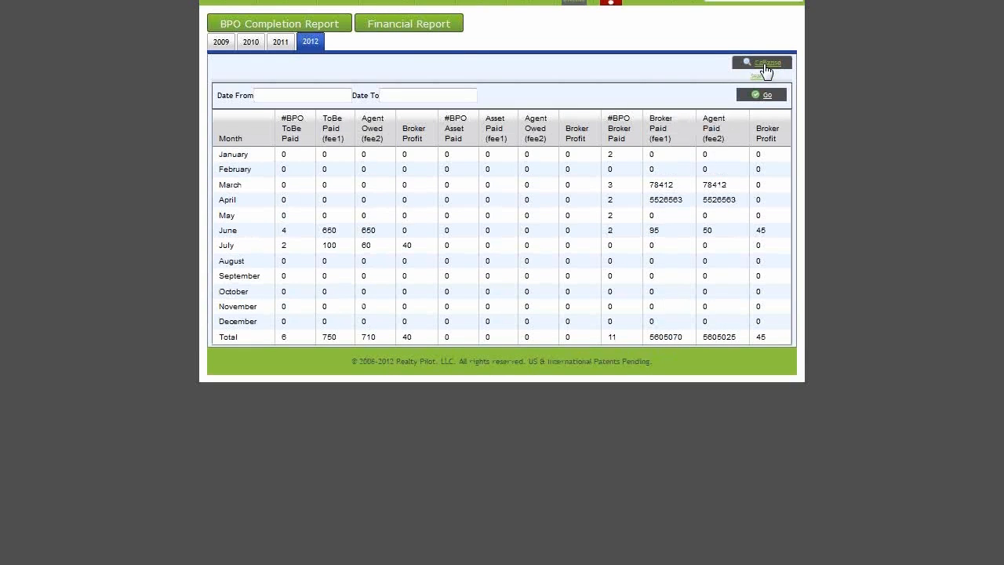
left_click(323, 99)
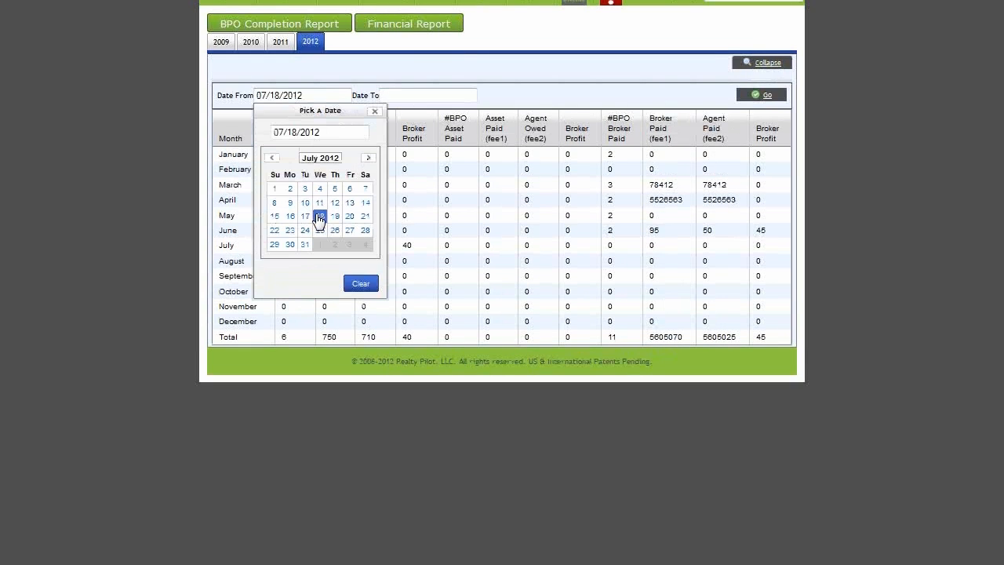
left_click(290, 216)
left_click(403, 95)
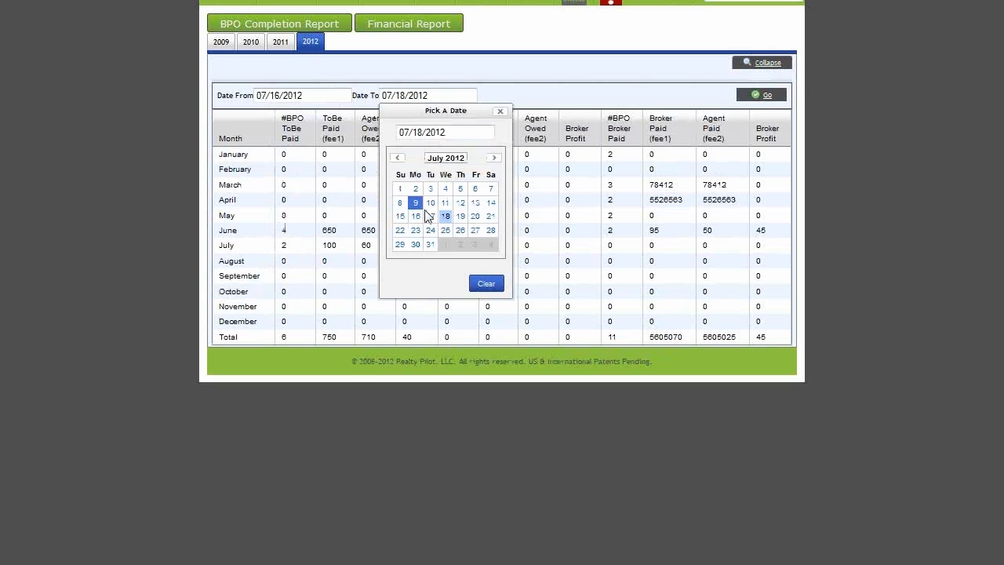
left_click(446, 219)
left_click(771, 98)
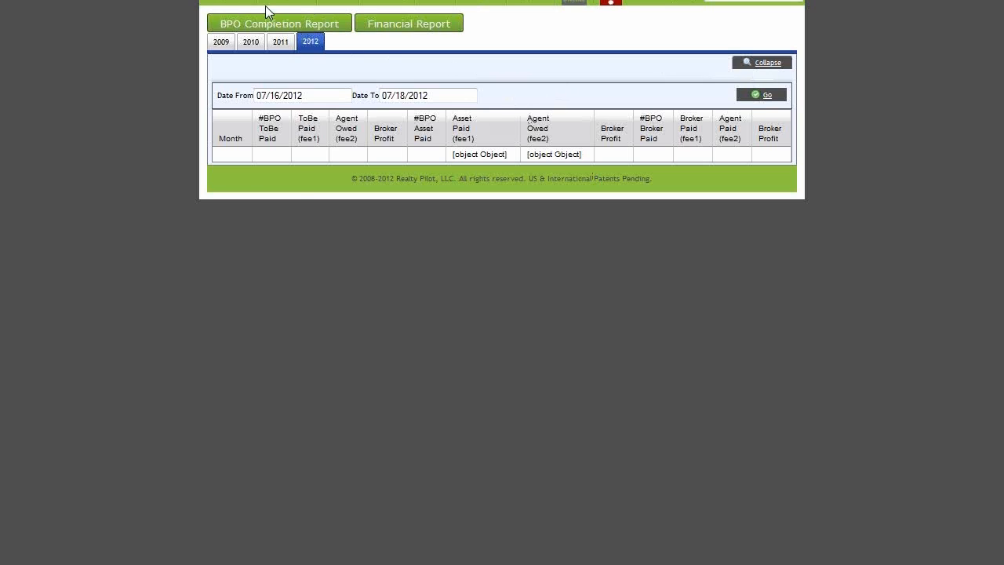
Step: Open BPO's > Accounting to list the six BPOs with asset fees 50, 60, 50, 500, 50 and 40
mouse_move(238, 7)
mouse_move(255, 127)
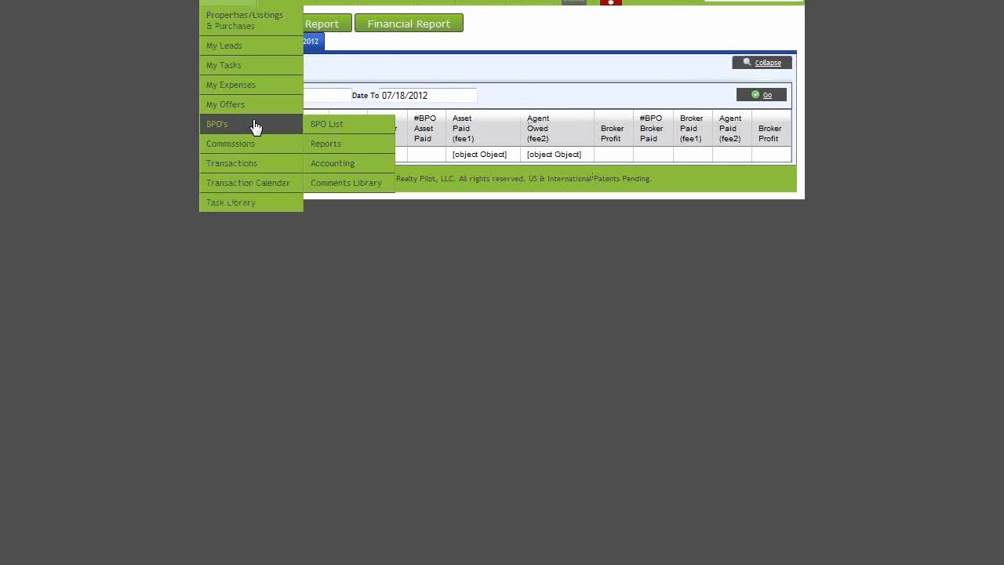
left_click(377, 166)
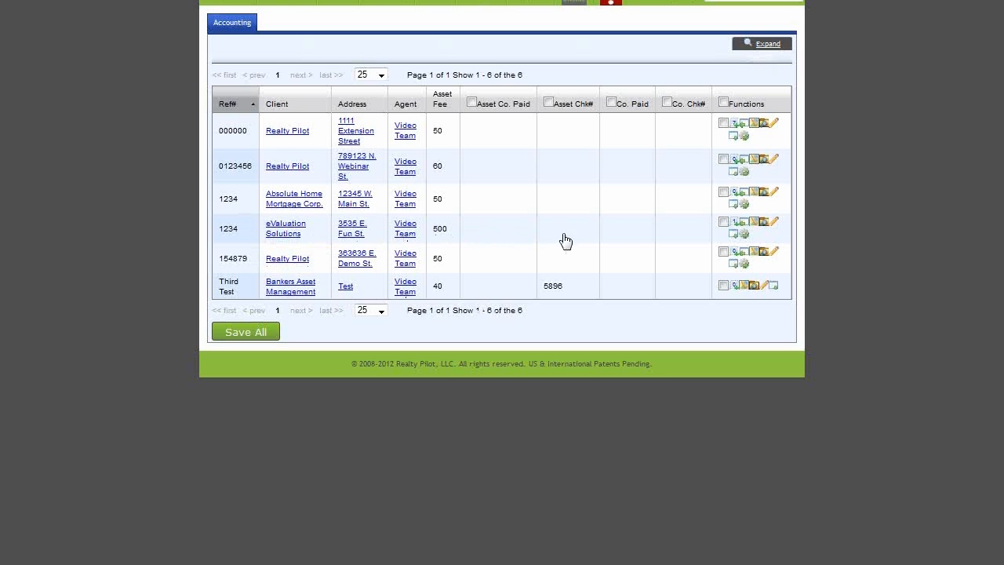
Step: Record the eValuation BPO's asset payment dated 07/18/2012 with check 45678 and save
left_click(723, 223)
left_click(499, 228)
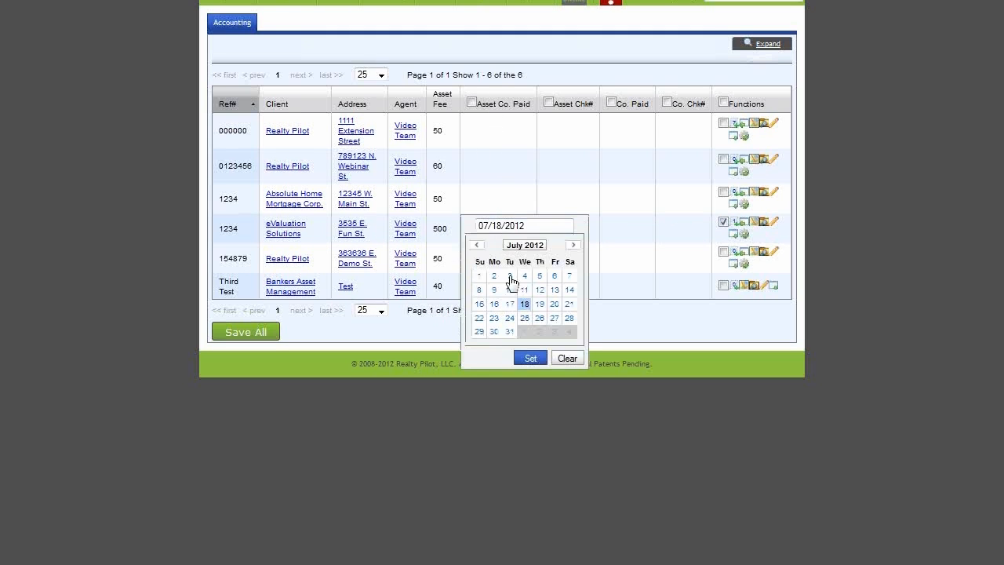
left_click(524, 305)
left_click(534, 361)
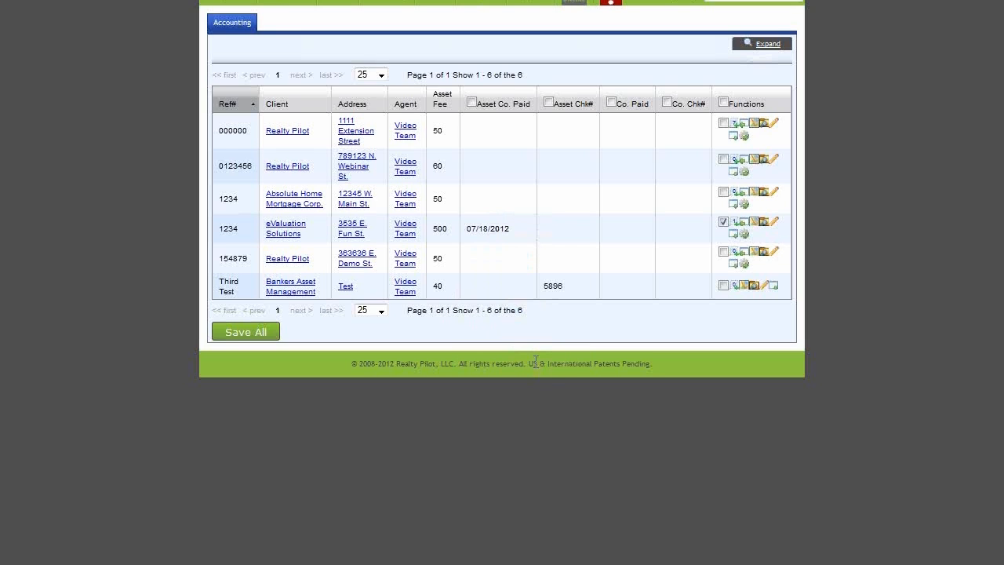
left_click(560, 227)
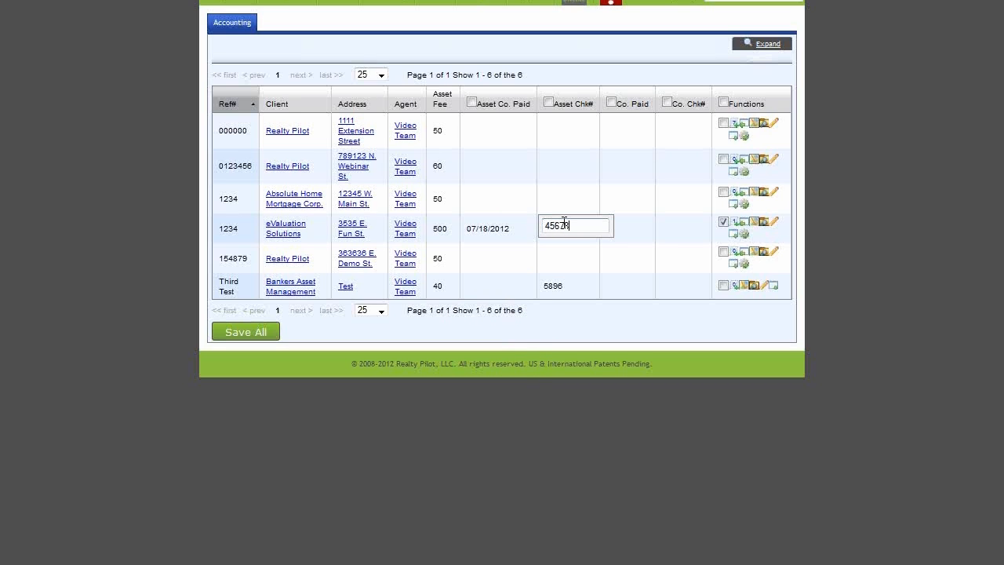
left_click(654, 335)
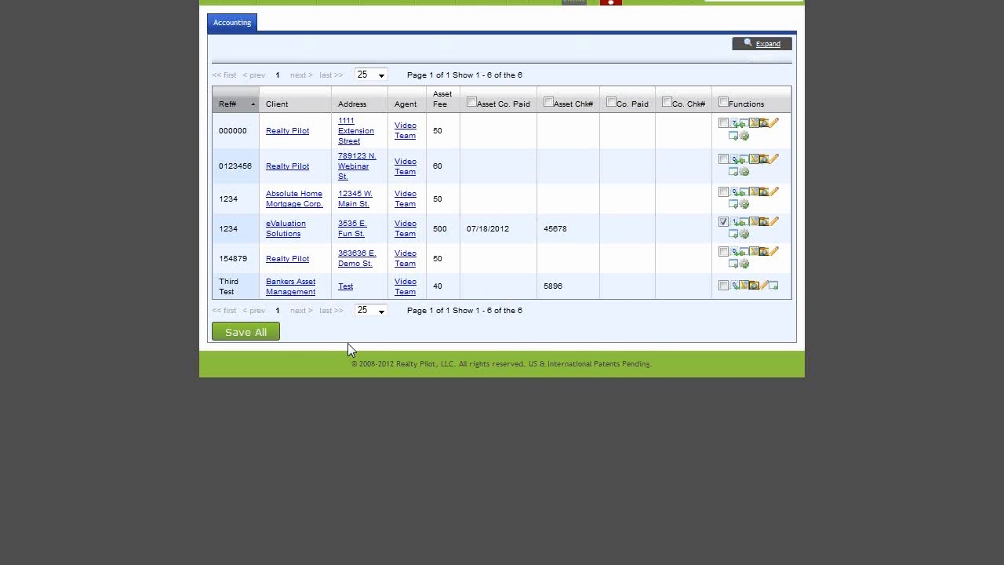
left_click(267, 343)
Step: Enter the company paid date 07/19/2012 and company check number 5461
left_click(632, 226)
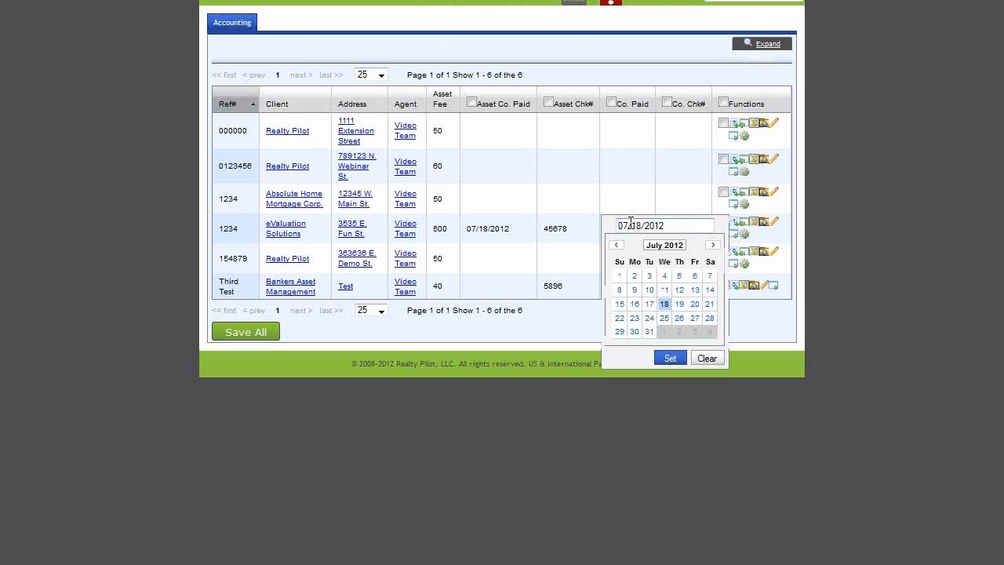
left_click(680, 306)
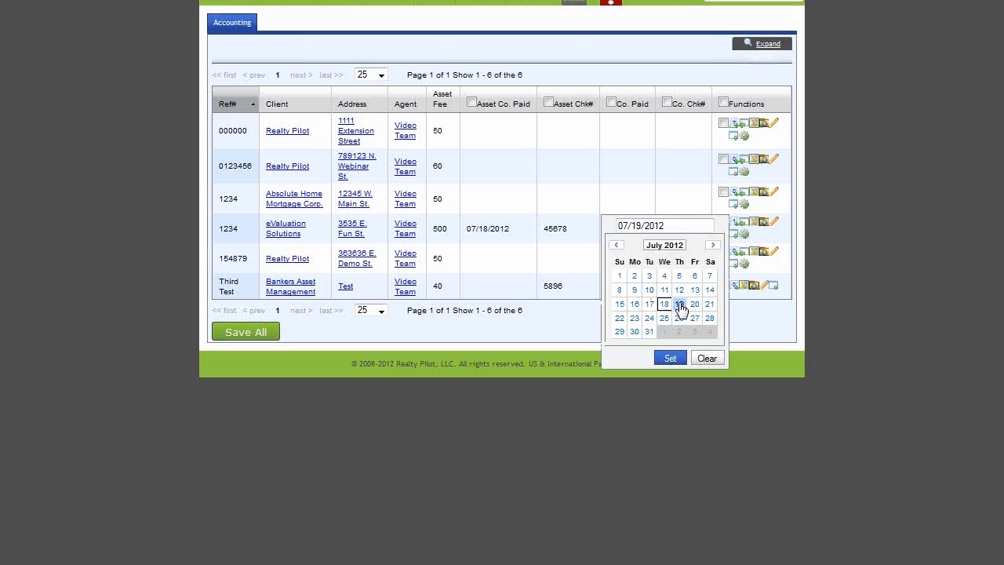
left_click(672, 360)
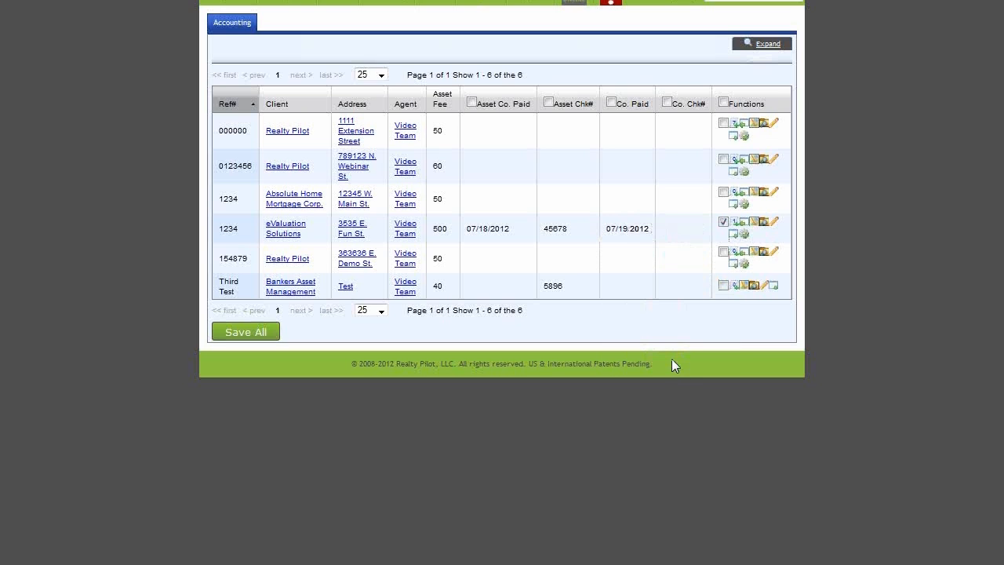
left_click(684, 227)
type("546")
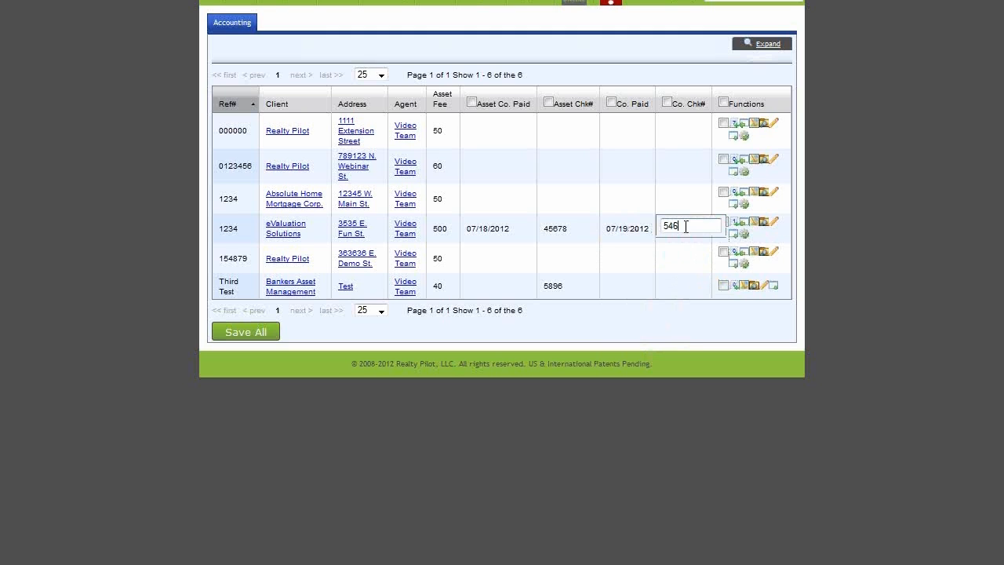
type("1")
left_click(703, 324)
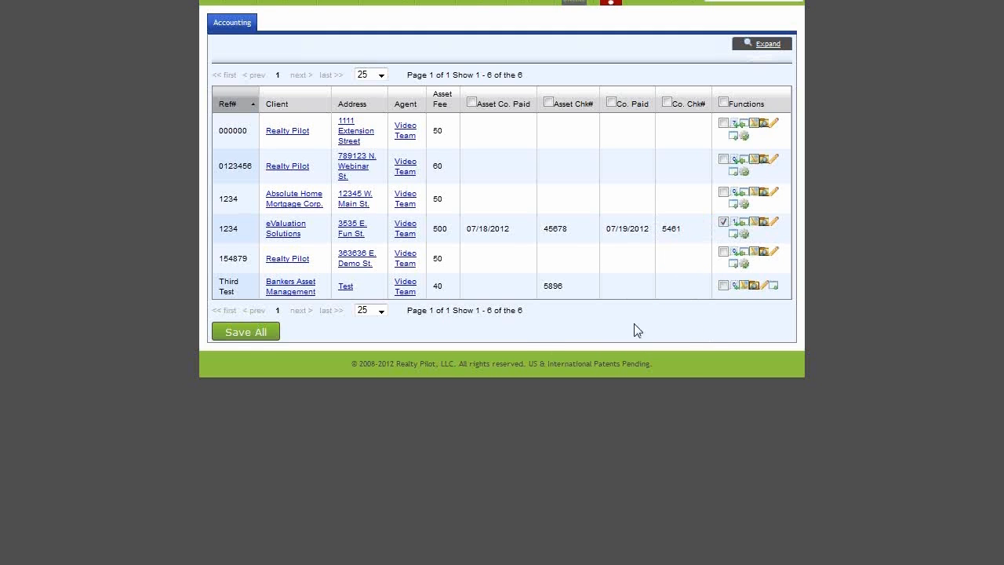
Step: Save the paid eValuation BPO so five orders remain, and open the accounting search filters
left_click(246, 332)
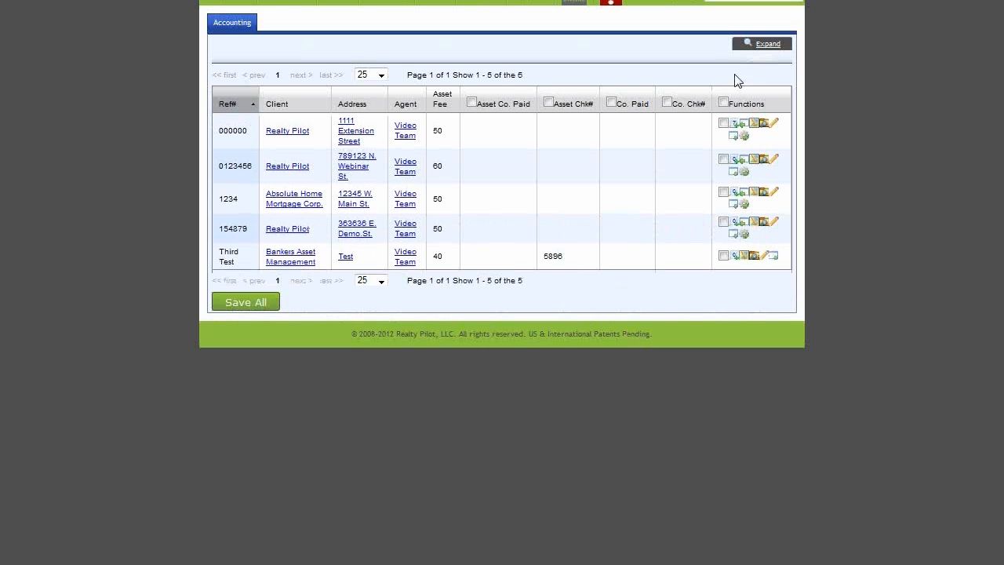
left_click(768, 47)
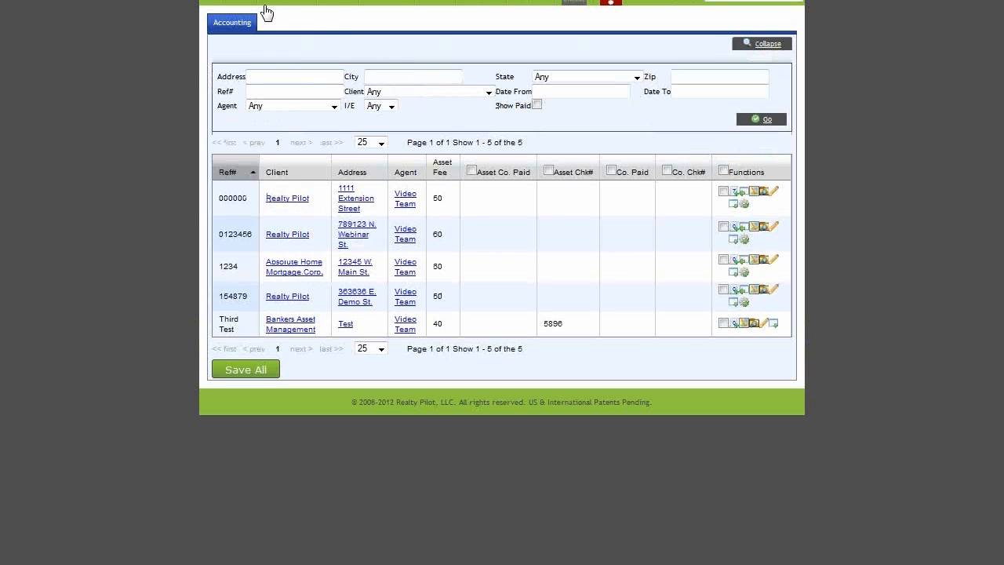
mouse_move(249, 17)
mouse_move(258, 128)
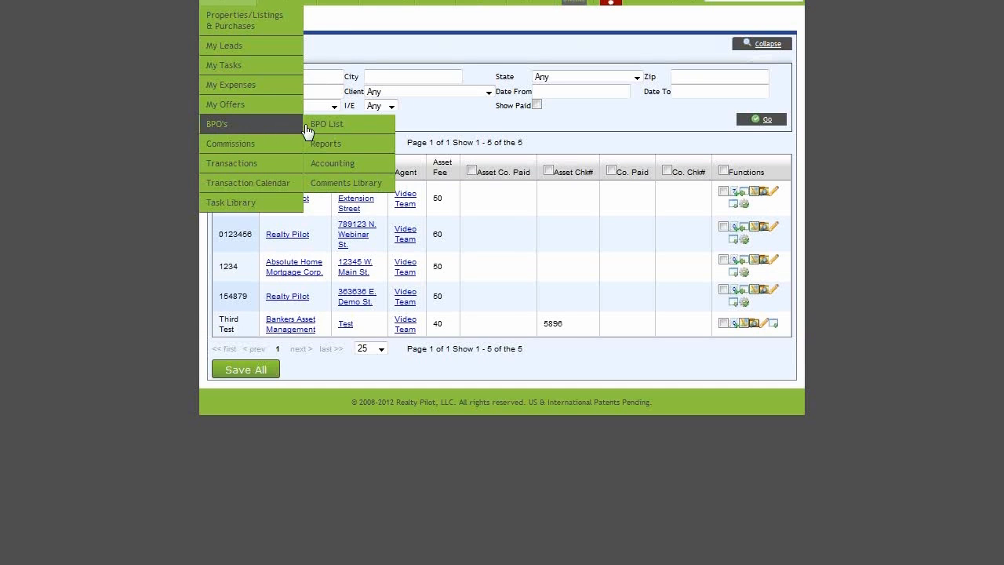
Step: Open the Comments Library, which lists two saved comments, and show its name and comment search fields
left_click(382, 184)
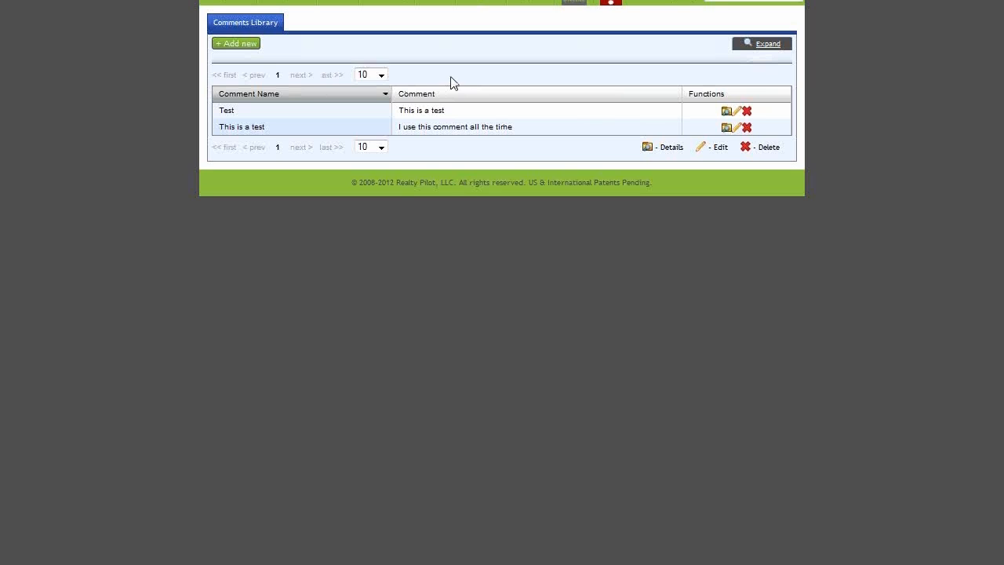
left_click(777, 49)
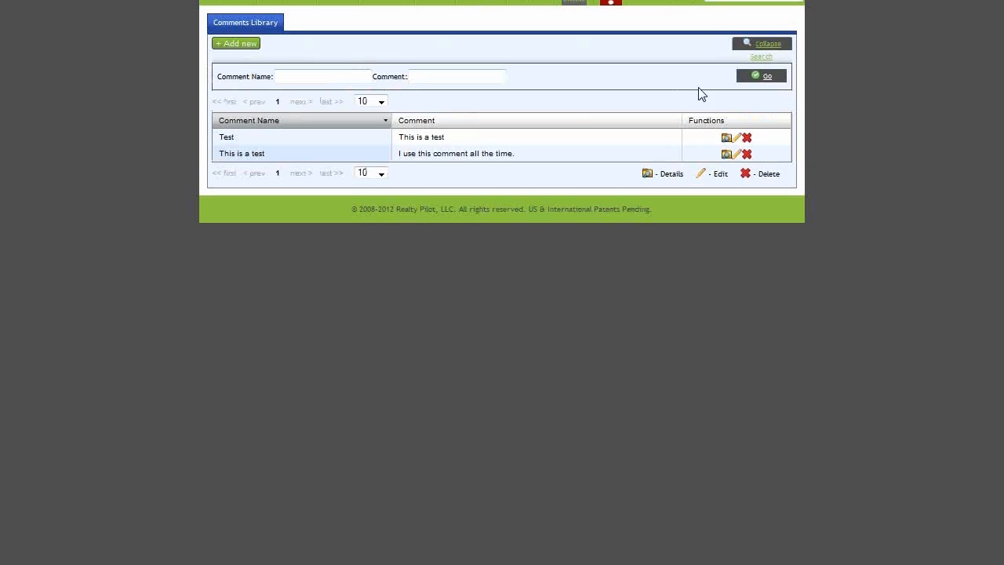
left_click(332, 78)
left_click(452, 79)
mouse_move(444, 10)
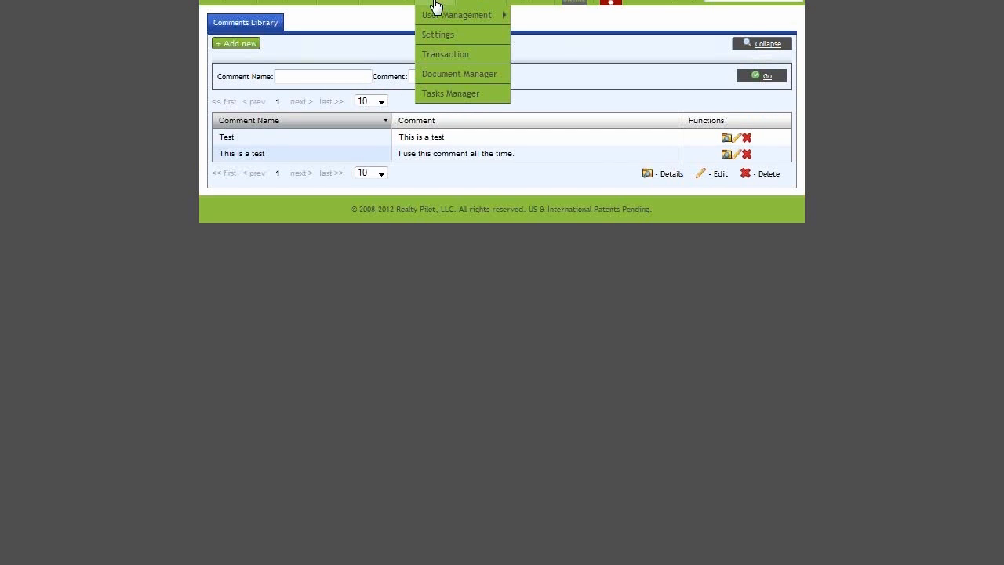
Step: Open BPO Settings, try a 75.00 percentage broker fee, then revert to Flat Fee
left_click(465, 44)
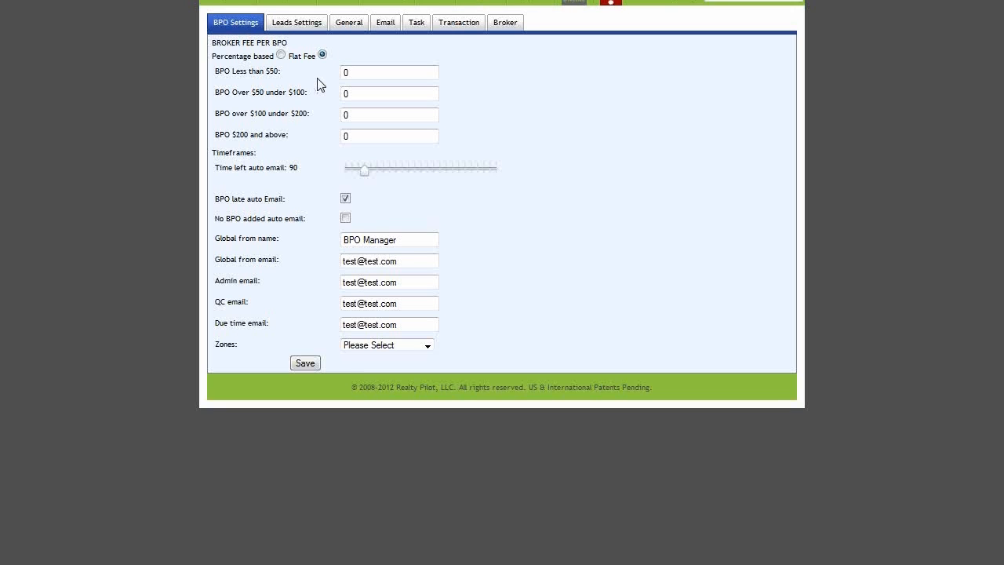
left_click(281, 55)
left_click(365, 72)
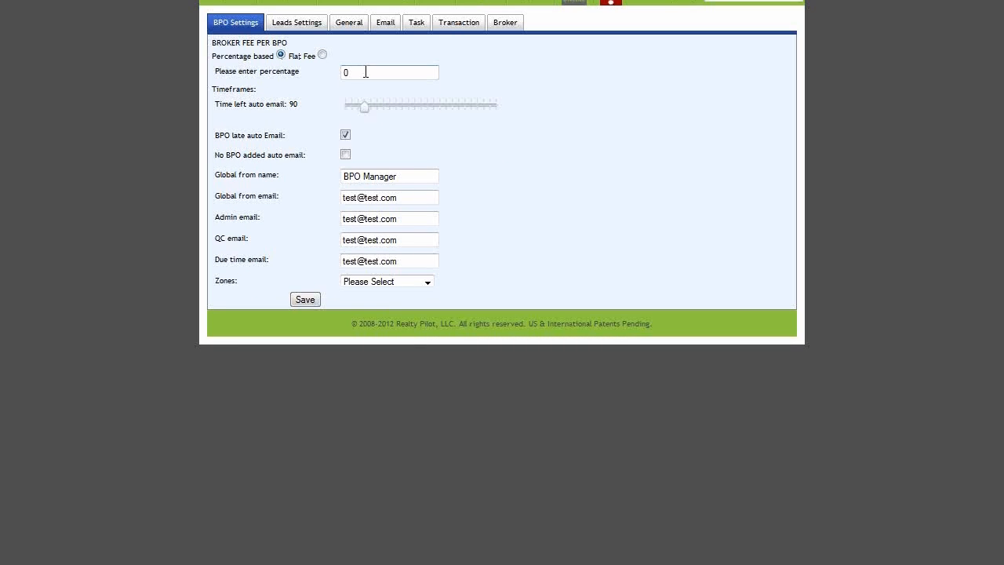
type("75.00")
left_click(323, 55)
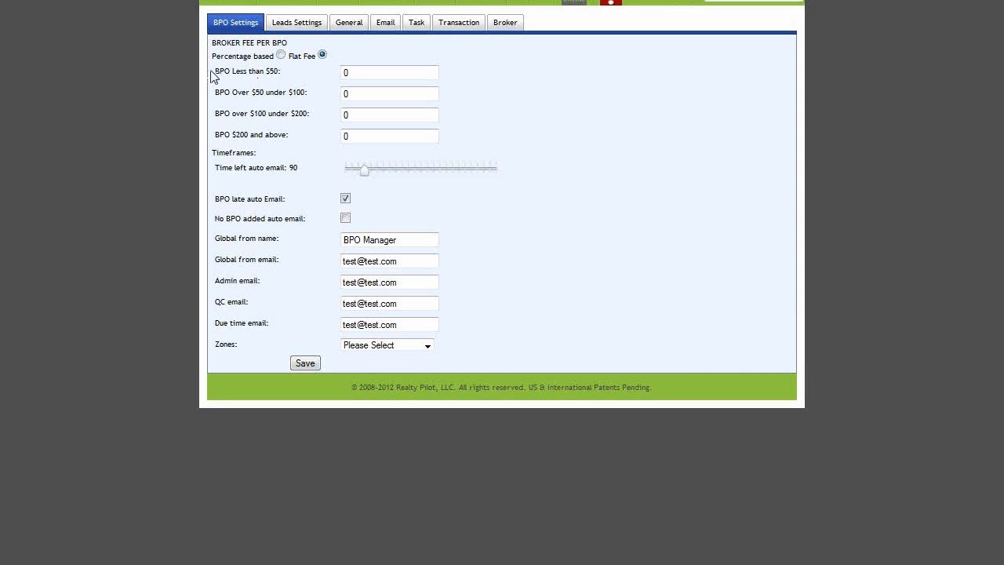
left_click_drag(281, 71, 220, 71)
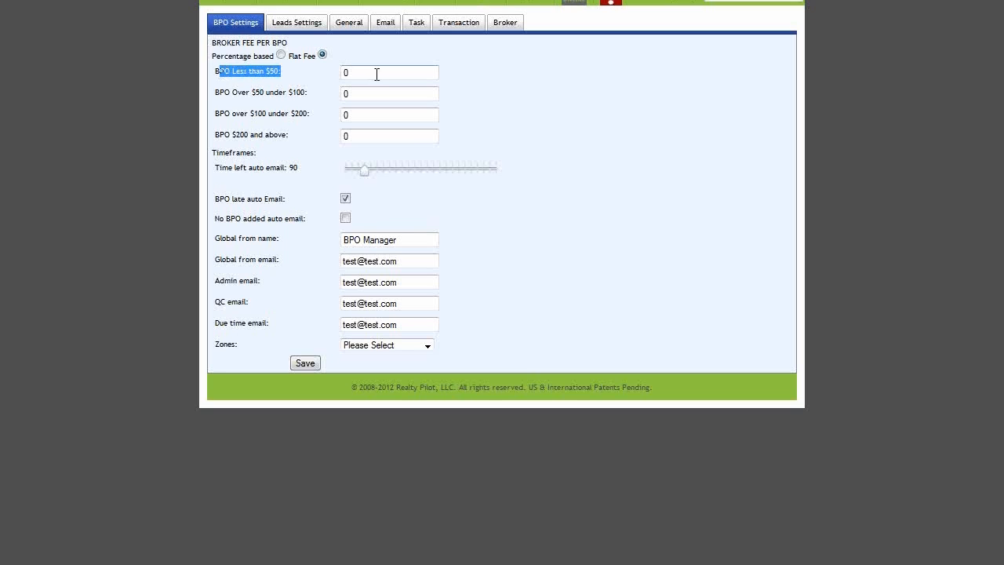
left_click(377, 74)
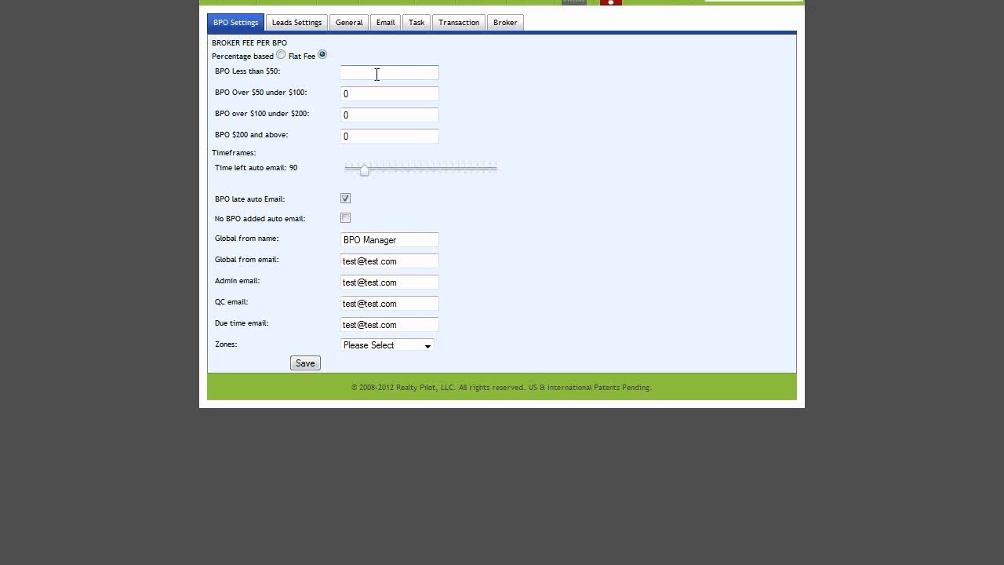
type("40")
left_click(370, 92)
left_click(393, 237)
left_click(410, 263)
left_click(422, 302)
left_click_drag(280, 240, 220, 242)
left_click(411, 241)
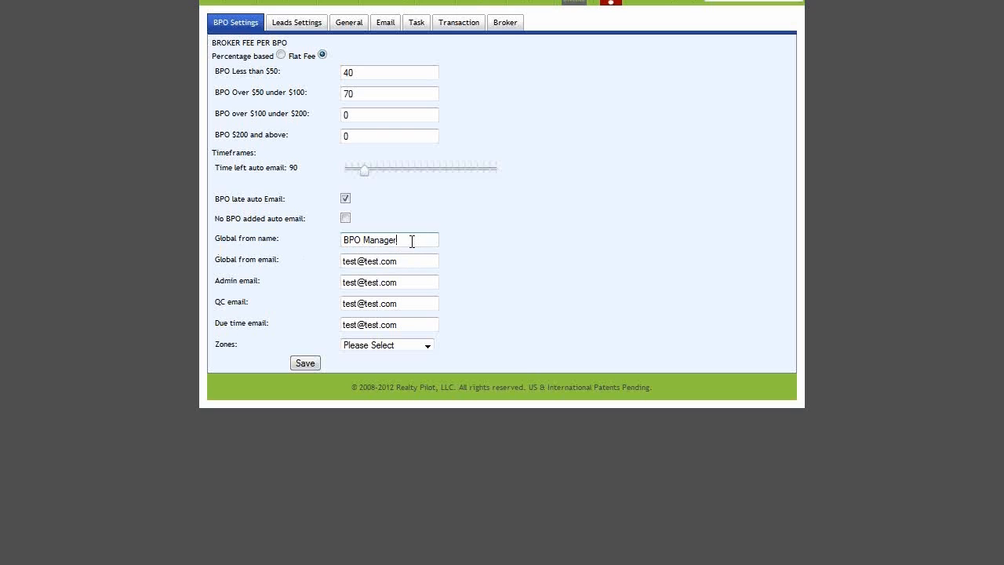
left_click_drag(410, 259, 218, 284)
left_click(306, 265)
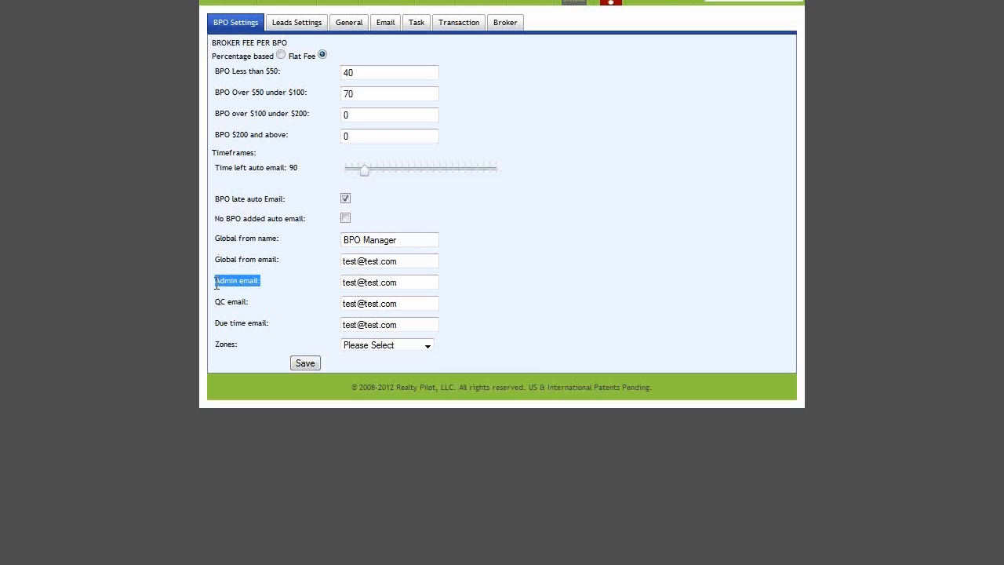
left_click(266, 299)
left_click(422, 305)
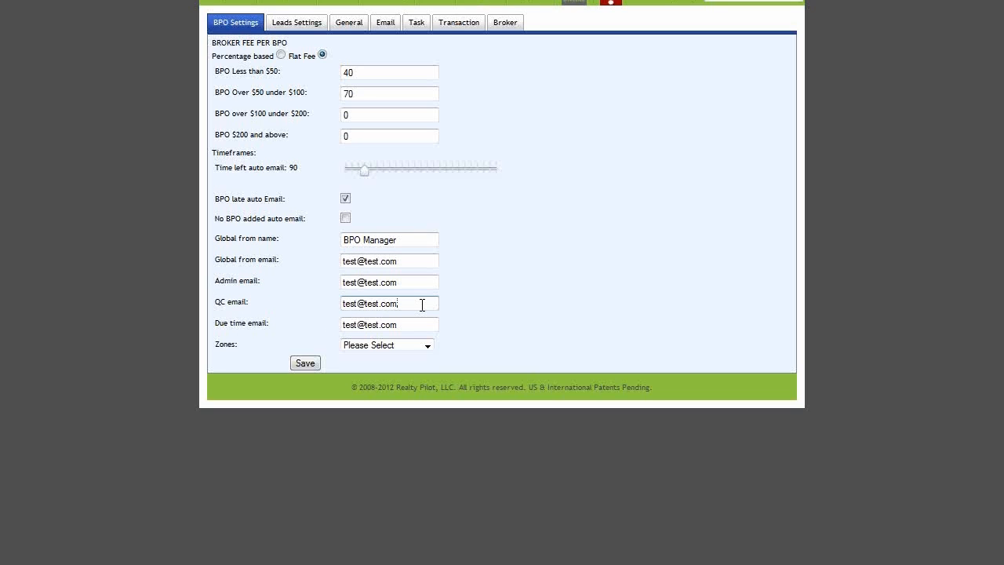
left_click_drag(217, 302, 249, 303)
left_click(380, 304)
mouse_move(548, 4)
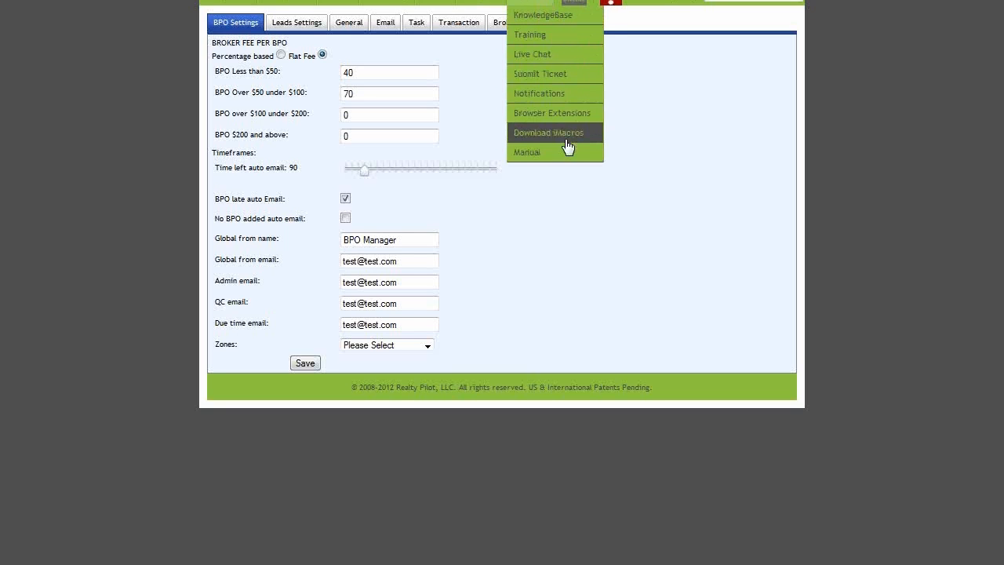
left_click(572, 24)
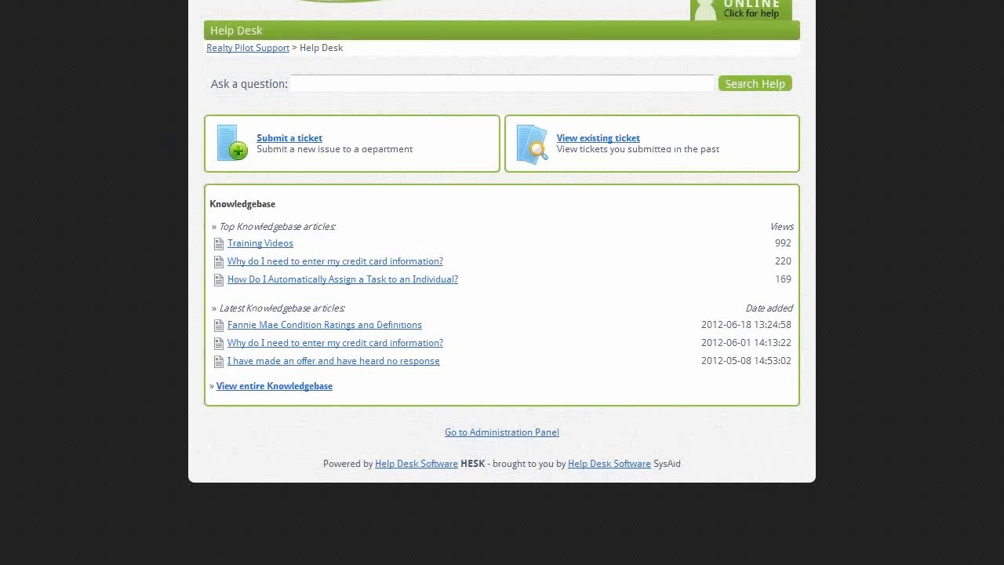
left_click(425, 86)
type("fann")
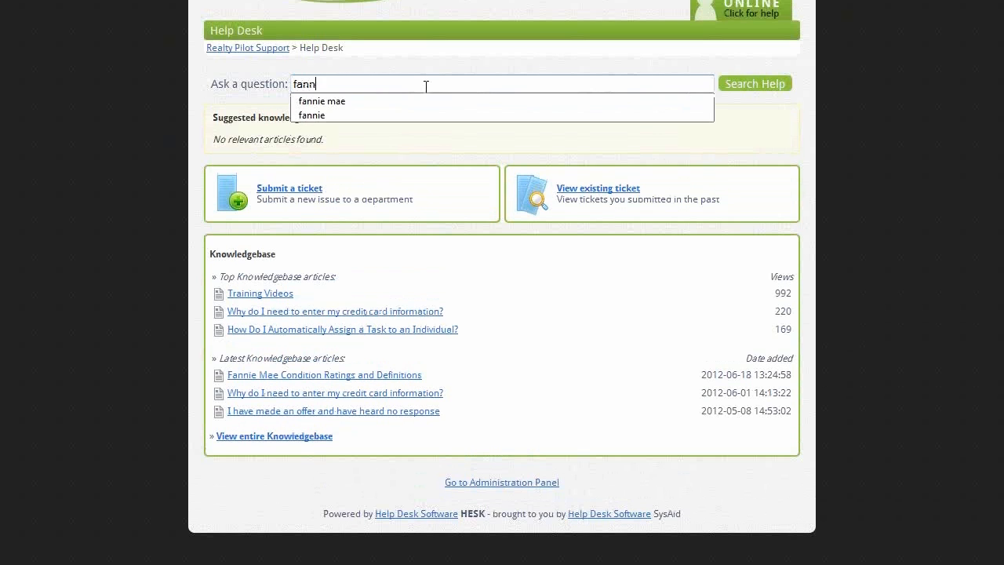
type("ie mae")
key("Return")
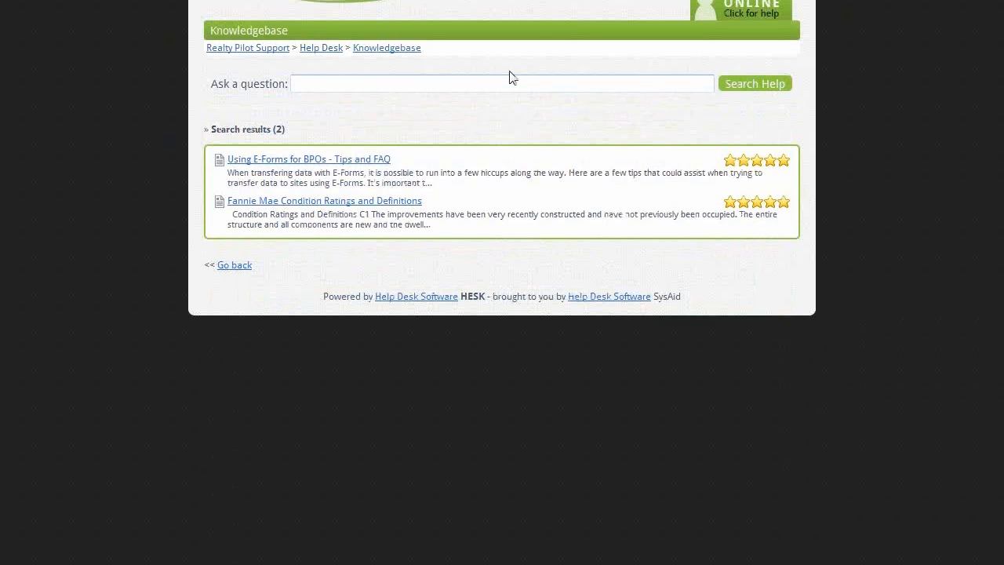
left_click_drag(435, 196, 228, 212)
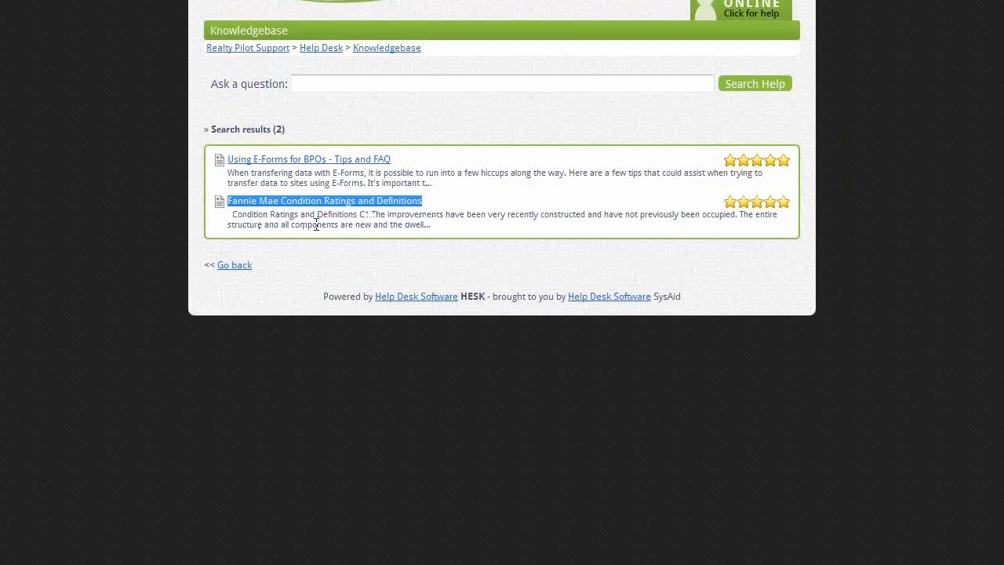
double_click(364, 214)
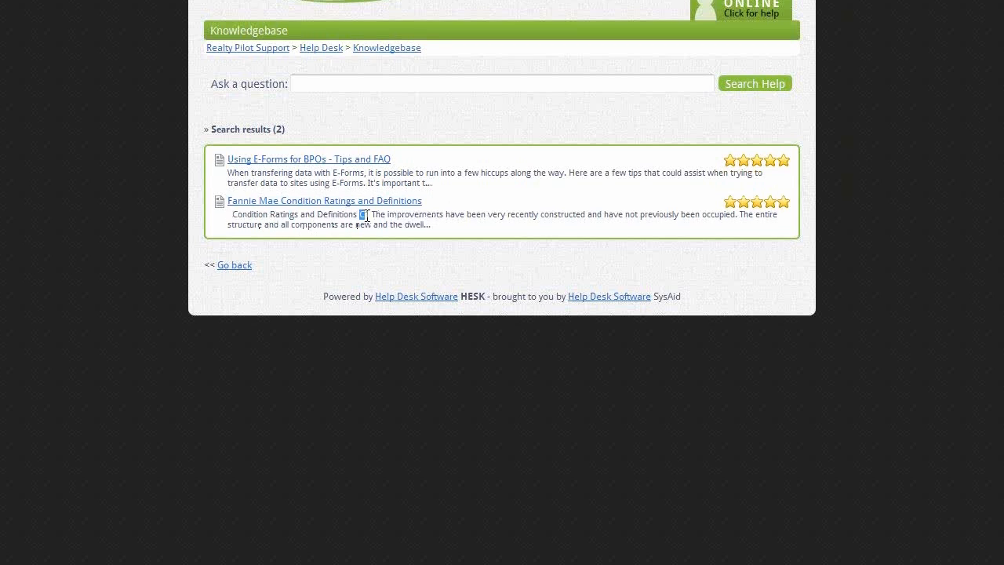
left_click(450, 232)
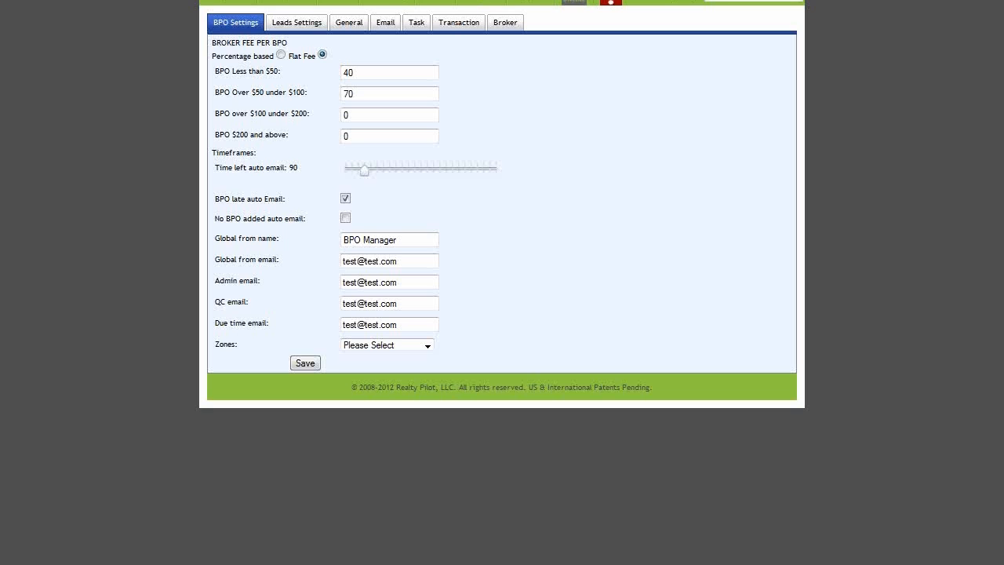
mouse_move(543, 17)
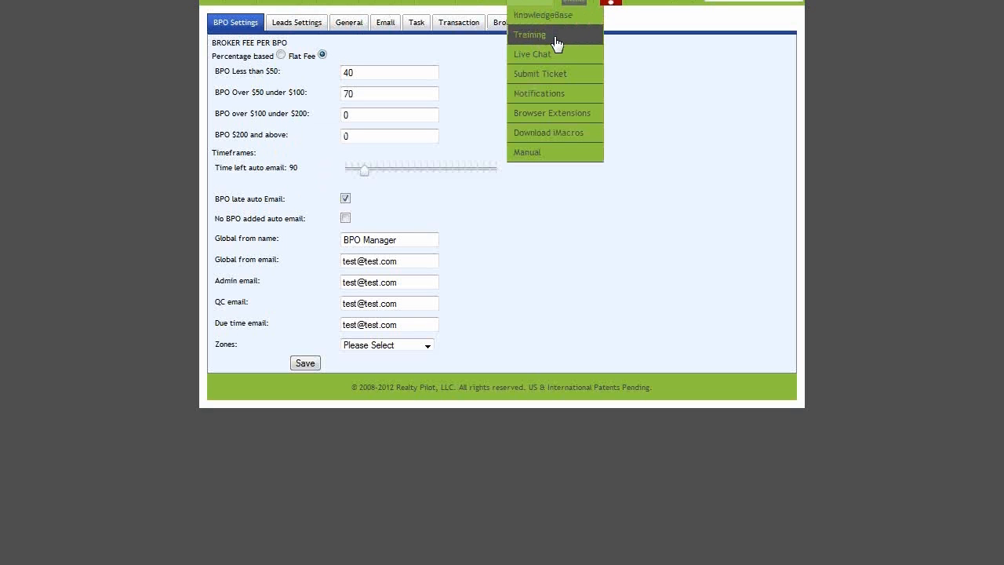
left_click(555, 36)
scroll(822, 206, "down", 3)
scroll(823, 208, "down", 1)
scroll(823, 208, "up", 2)
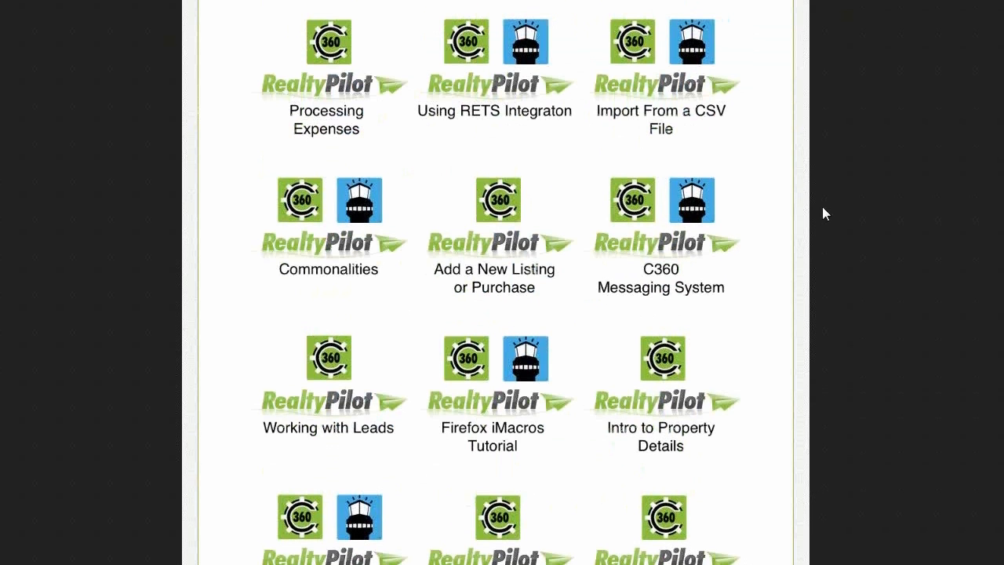
scroll(821, 208, "up", 1)
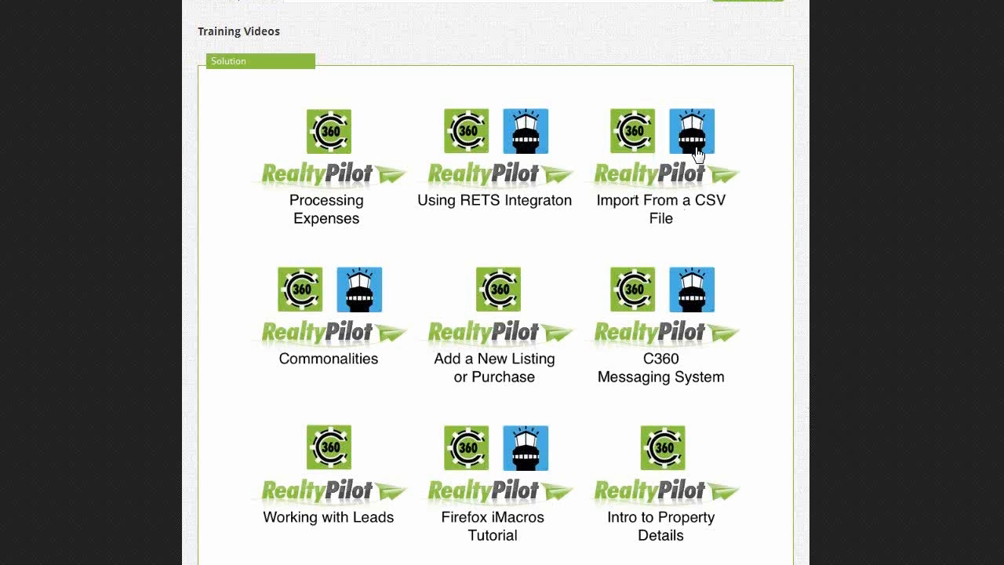
scroll(700, 154, "down", 2)
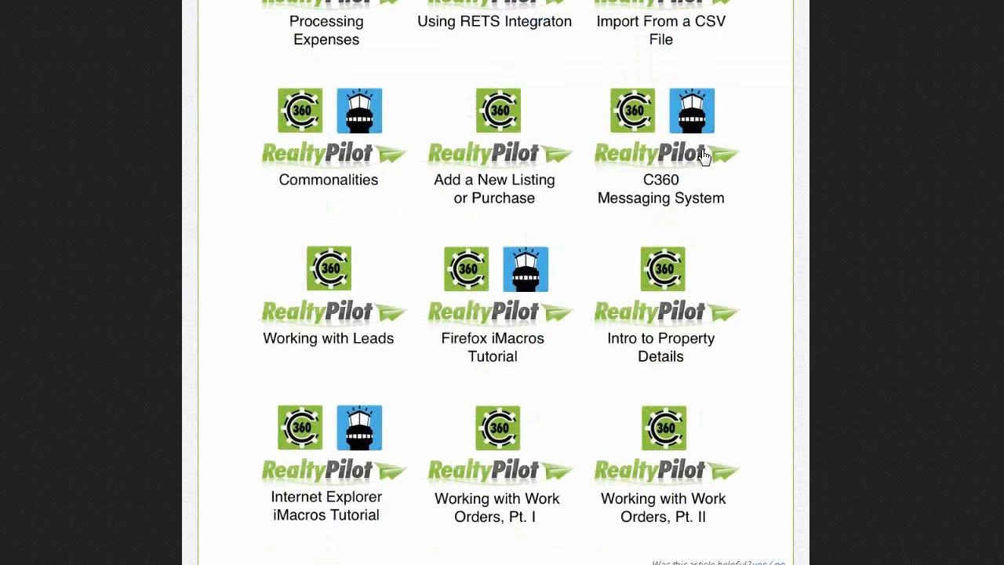
scroll(632, 236, "down", 1)
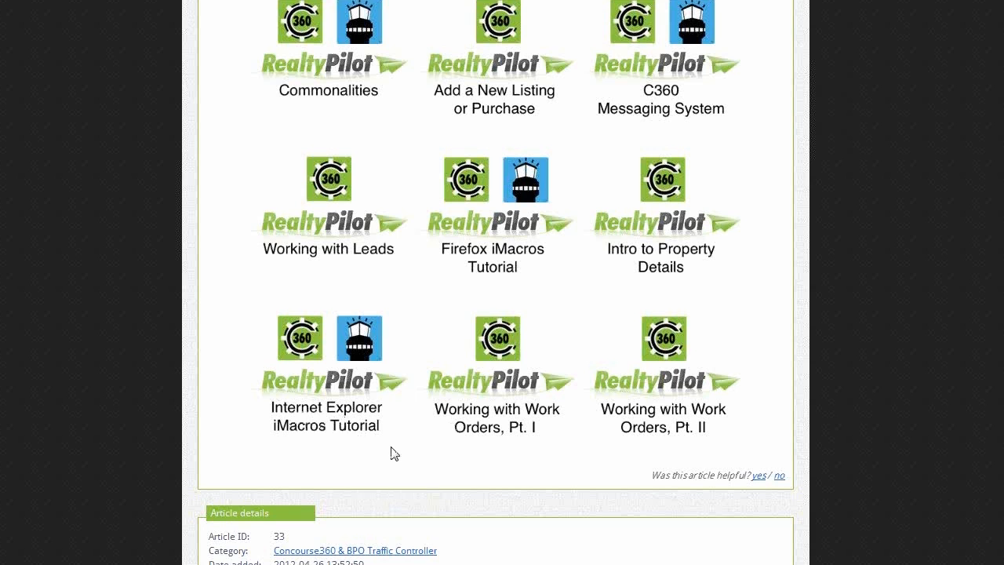
scroll(426, 449, "up", 5)
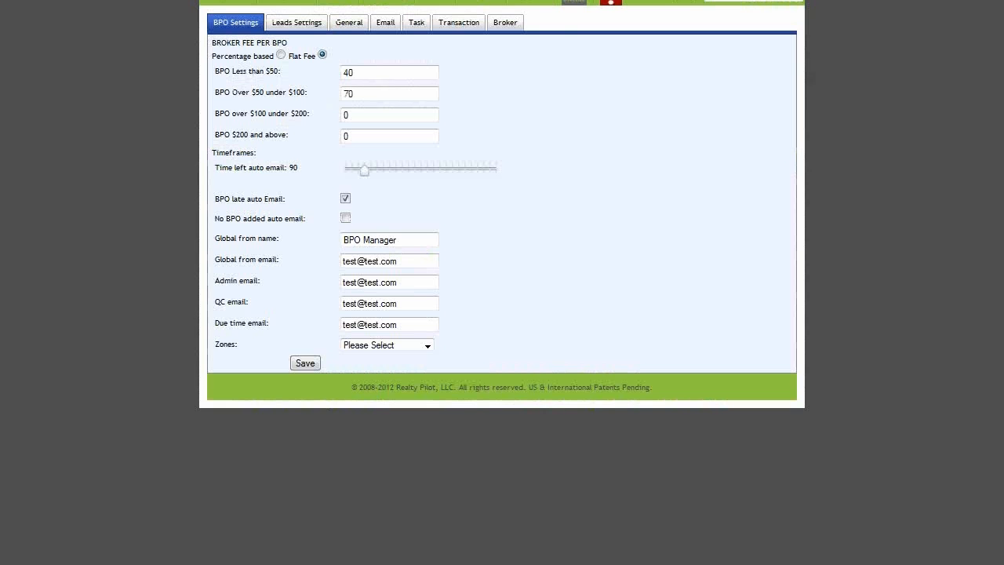
Step: From the Help menu, view the Notifications list of 24 announcements and the Browser Extensions page
mouse_move(538, 6)
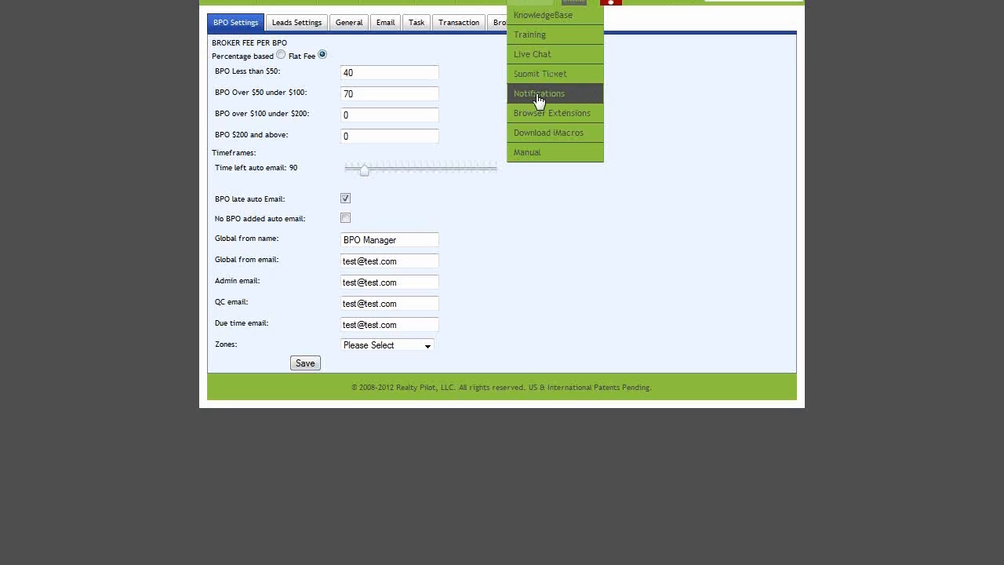
left_click(581, 102)
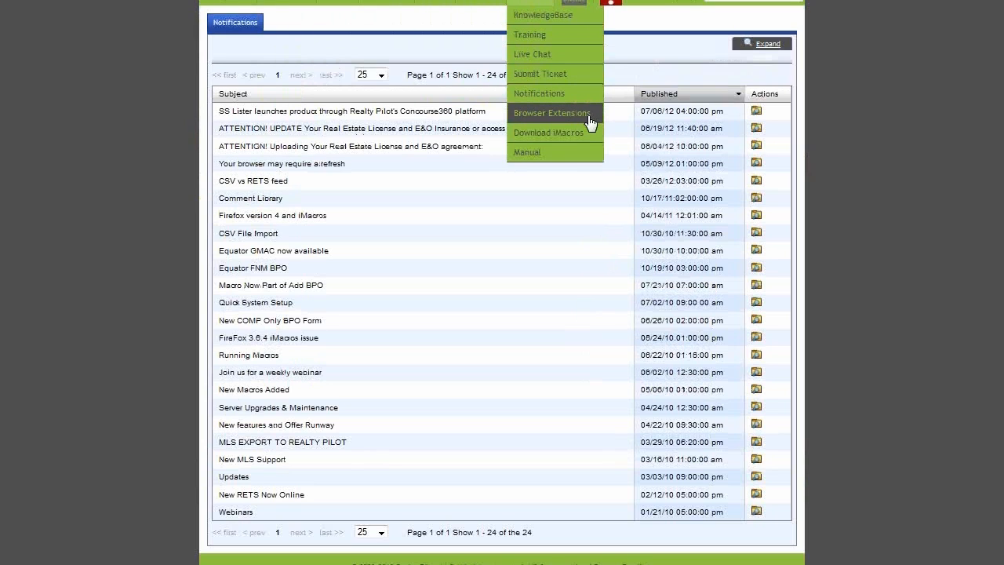
left_click(595, 116)
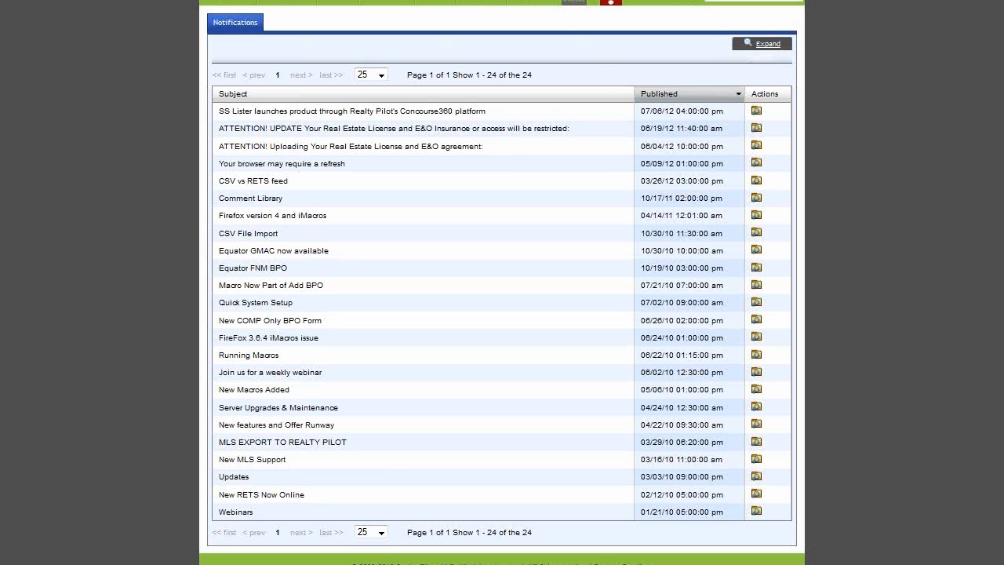
mouse_move(540, 9)
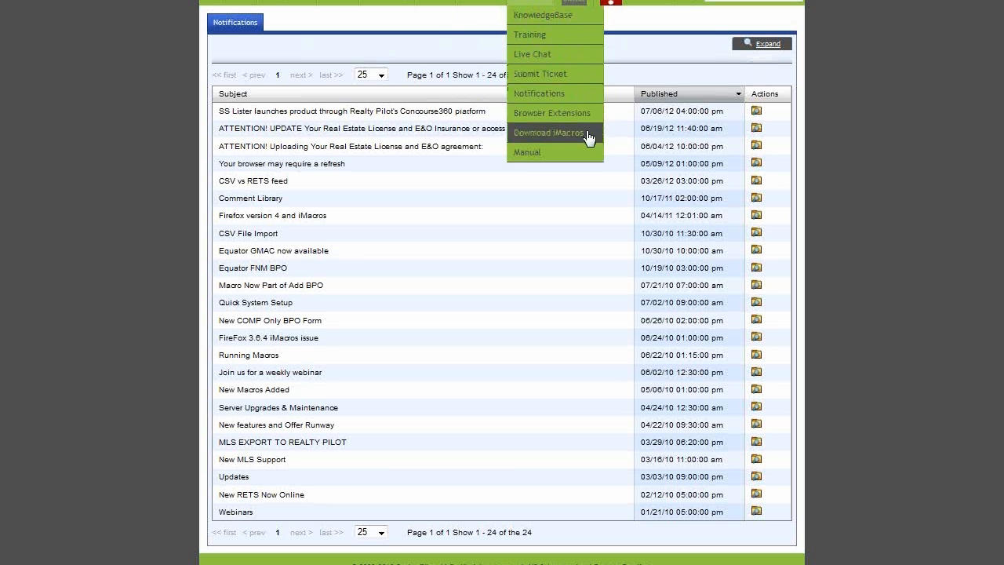